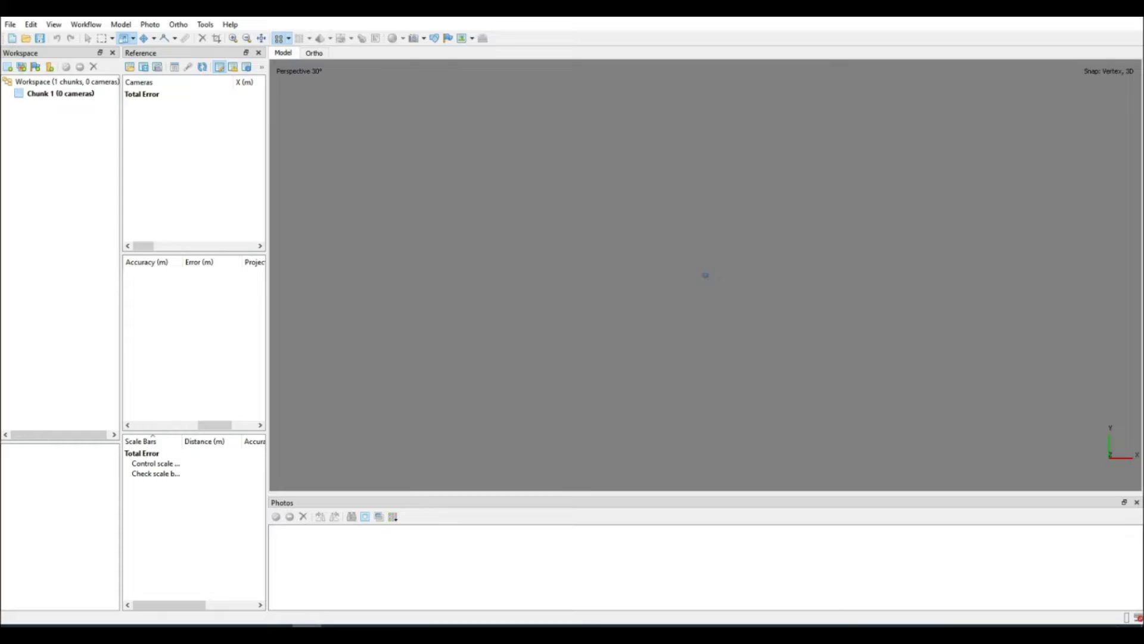
Add the 197 photos from the img folder to Chunk 1 and check camera positions from front and top.
click(86, 24)
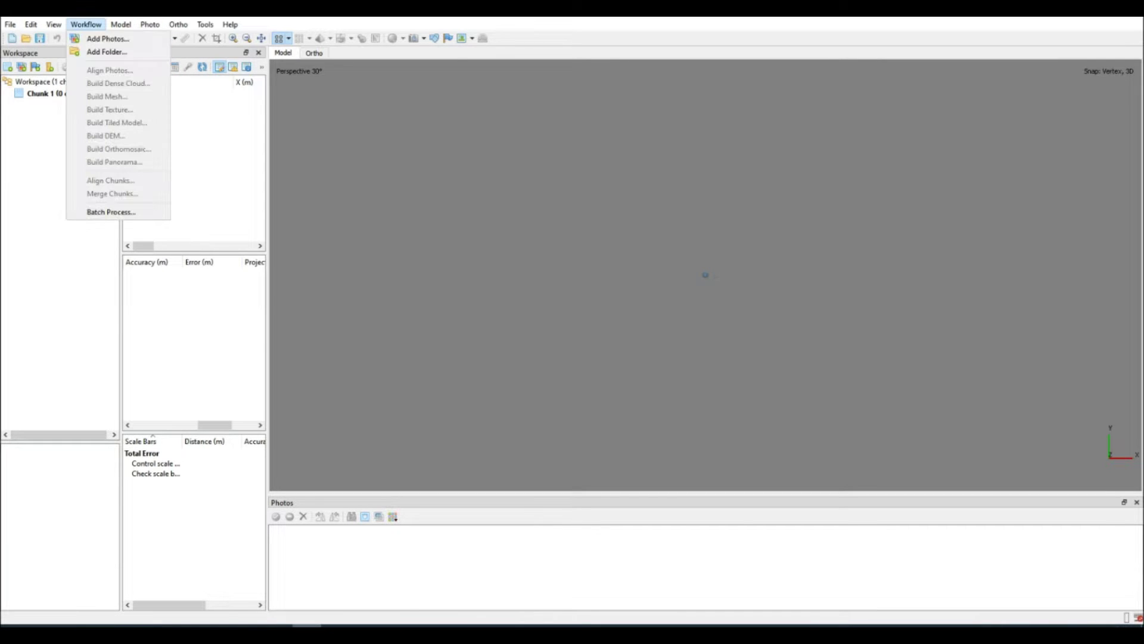
click(107, 52)
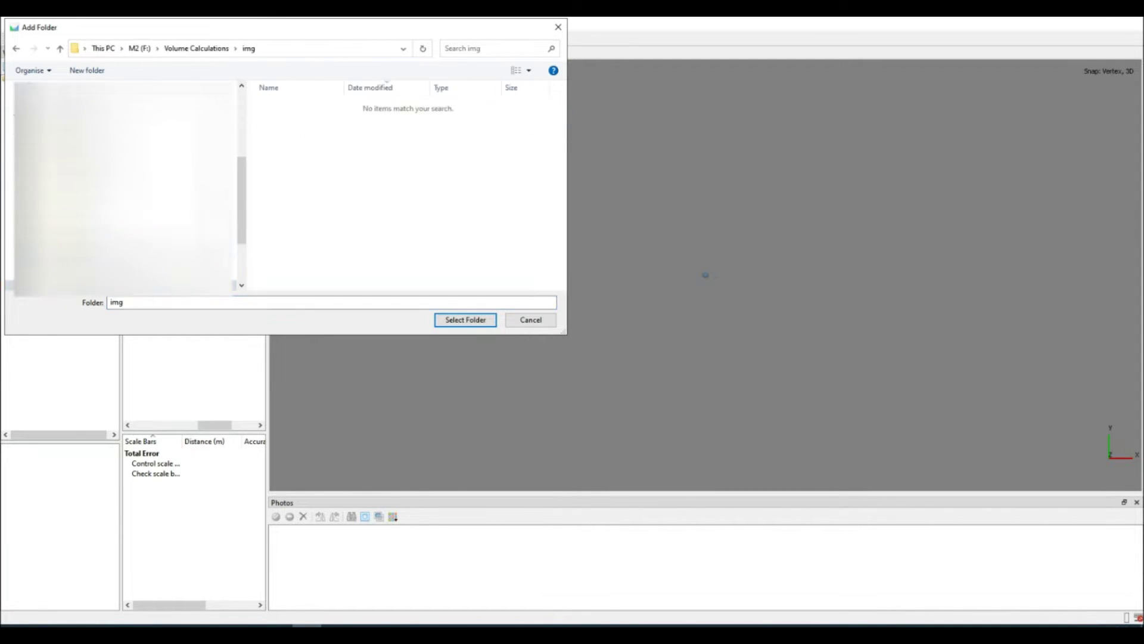
key(Return)
key(Return)
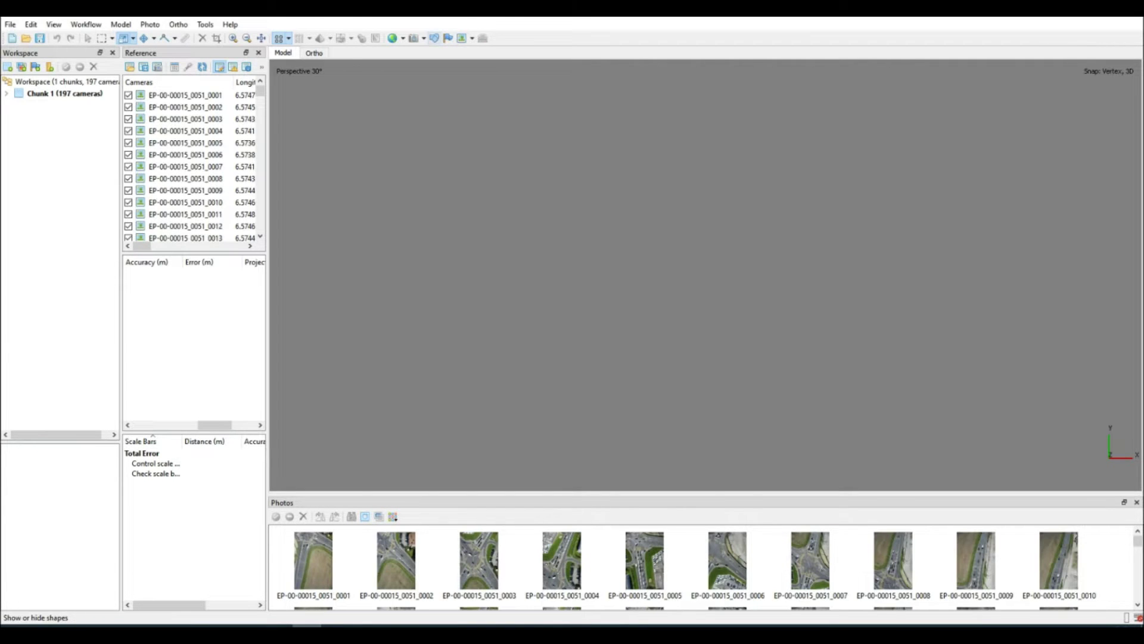
key(1)
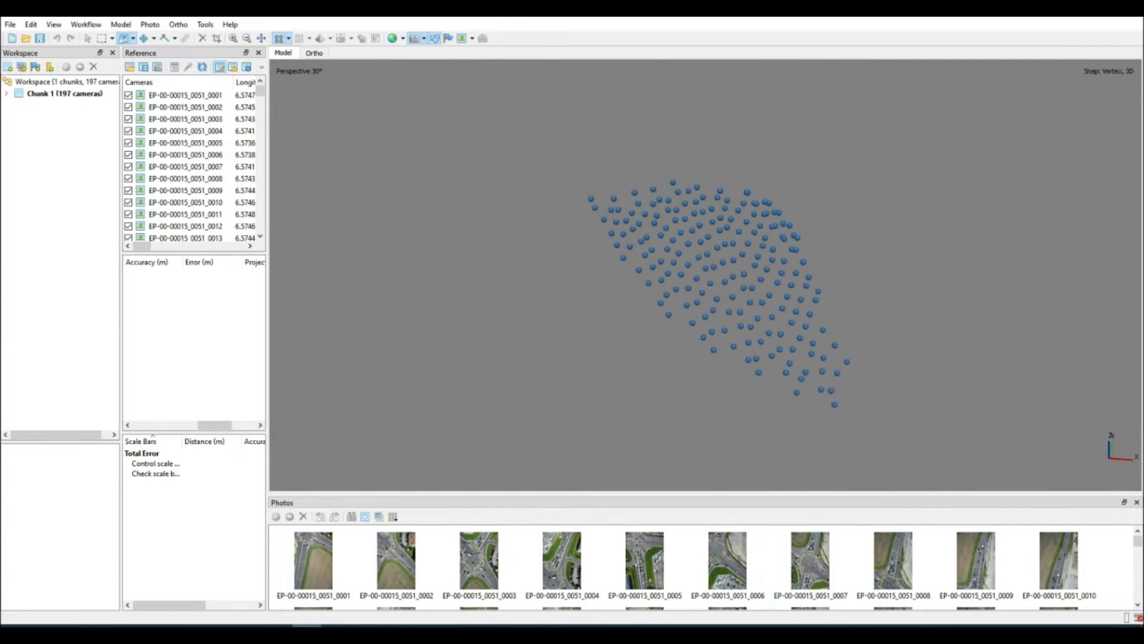
key(7)
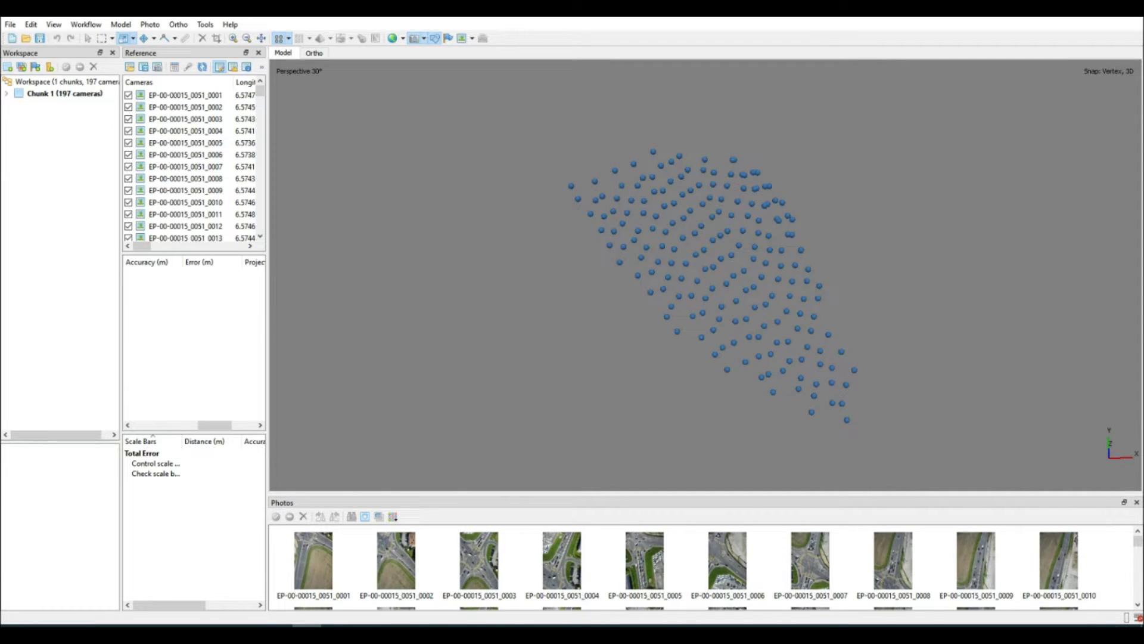
Align the photos at High accuracy with 40,000 key points and 4,000 tie points.
click(86, 23)
click(105, 69)
click(460, 258)
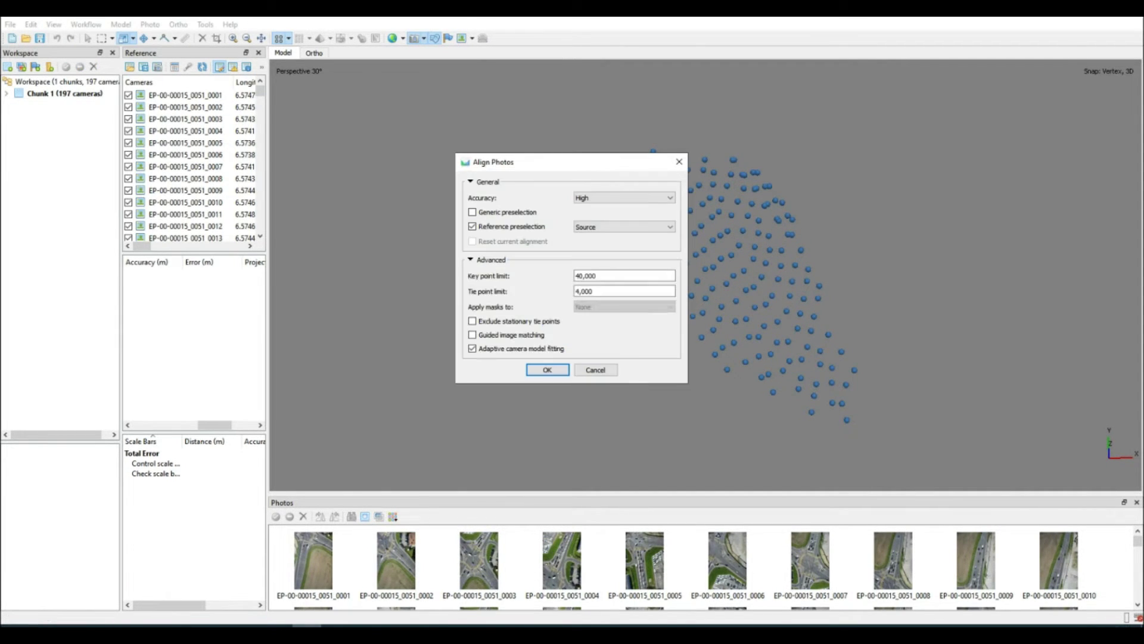
click(547, 368)
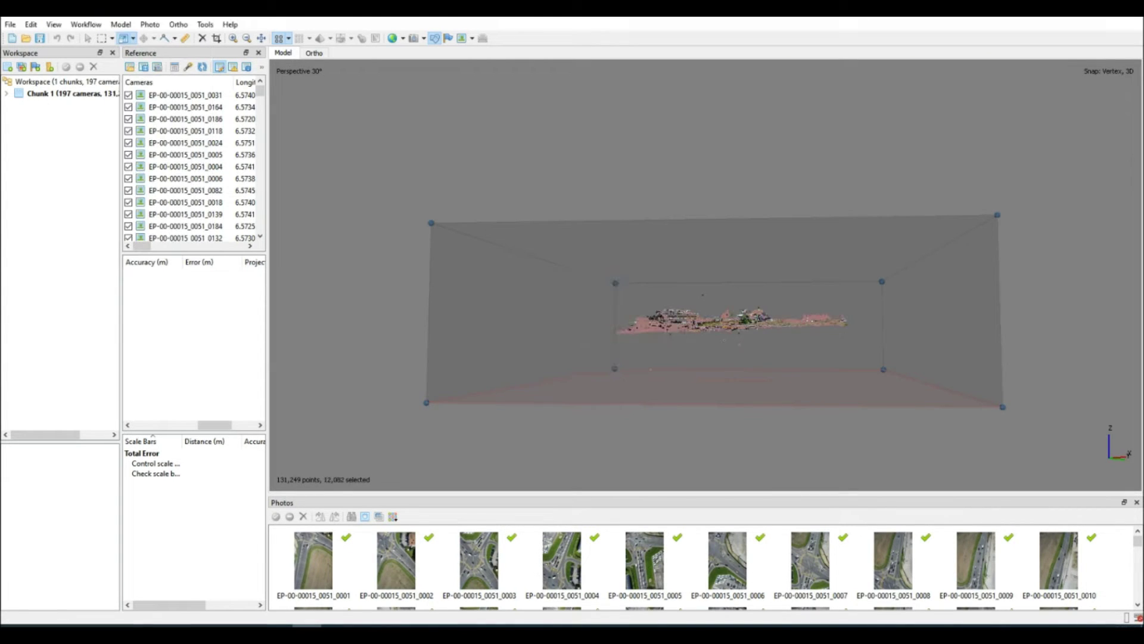
Delete poorly fitted tie points to leave 100,996, and fit the region around the site.
key(Delete)
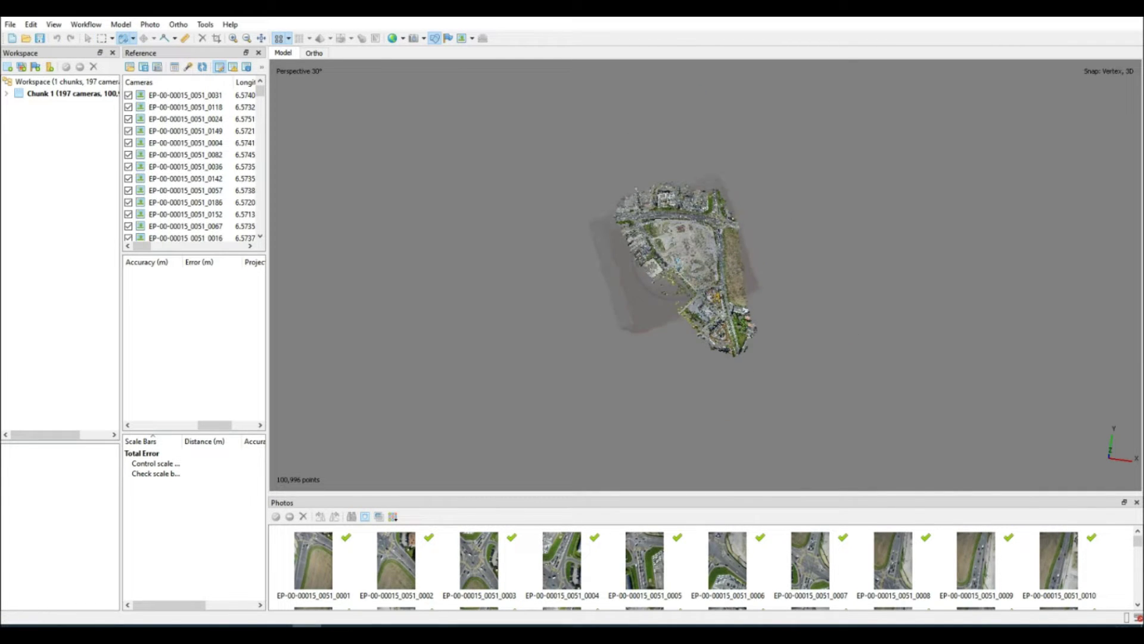
key(KP_1)
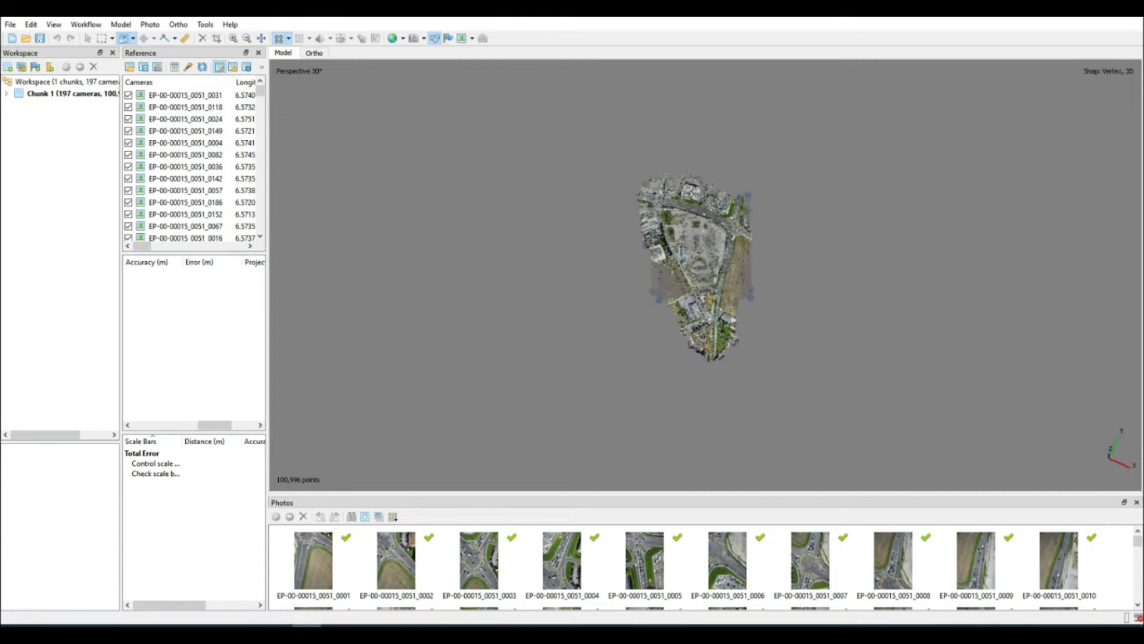
click(133, 38)
key(KP_7)
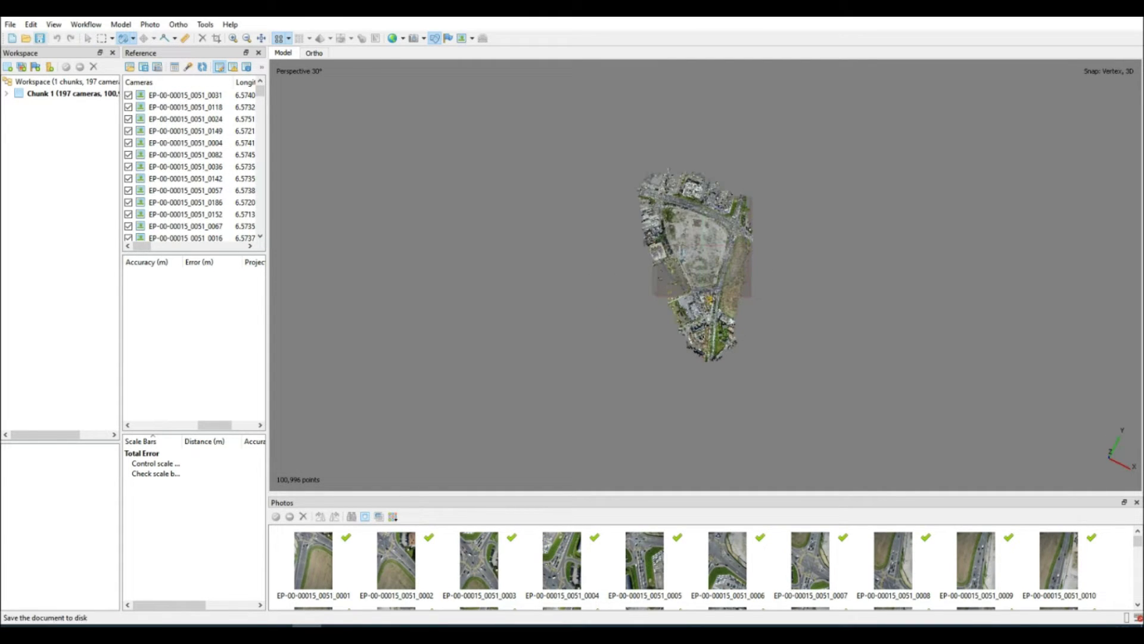
click(86, 23)
click(114, 84)
Build the dense cloud of 66,904,870 points with default settings.
key(Return)
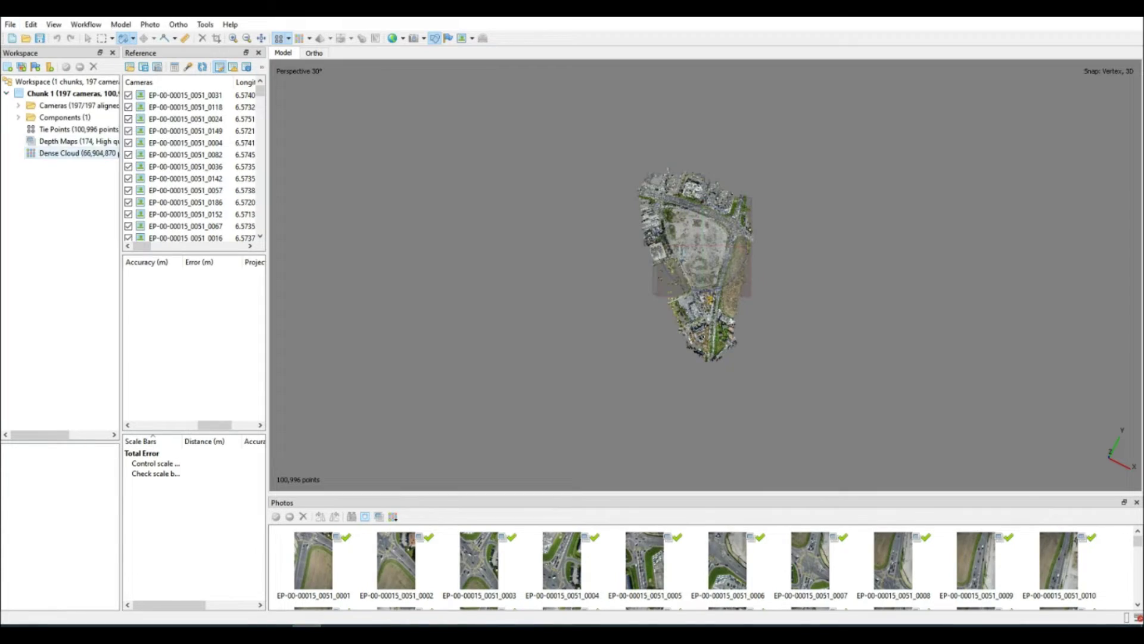
scroll(706, 274, up, 10)
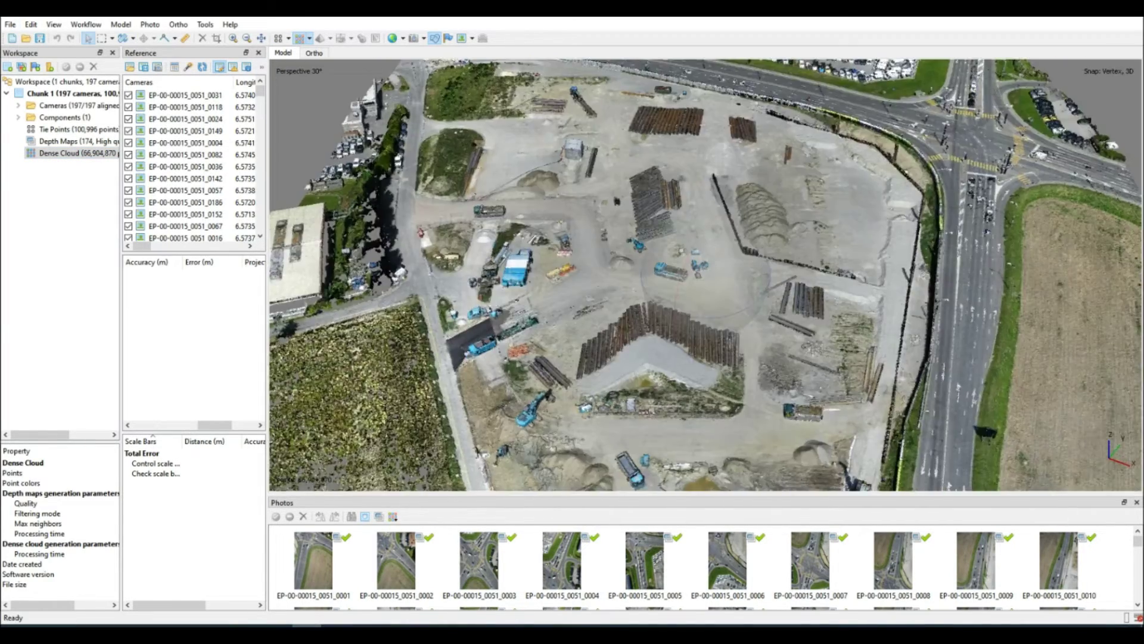
key(KP_1)
Delete low-confidence points, leaving 54,128,410, and view the site from the top.
click(205, 24)
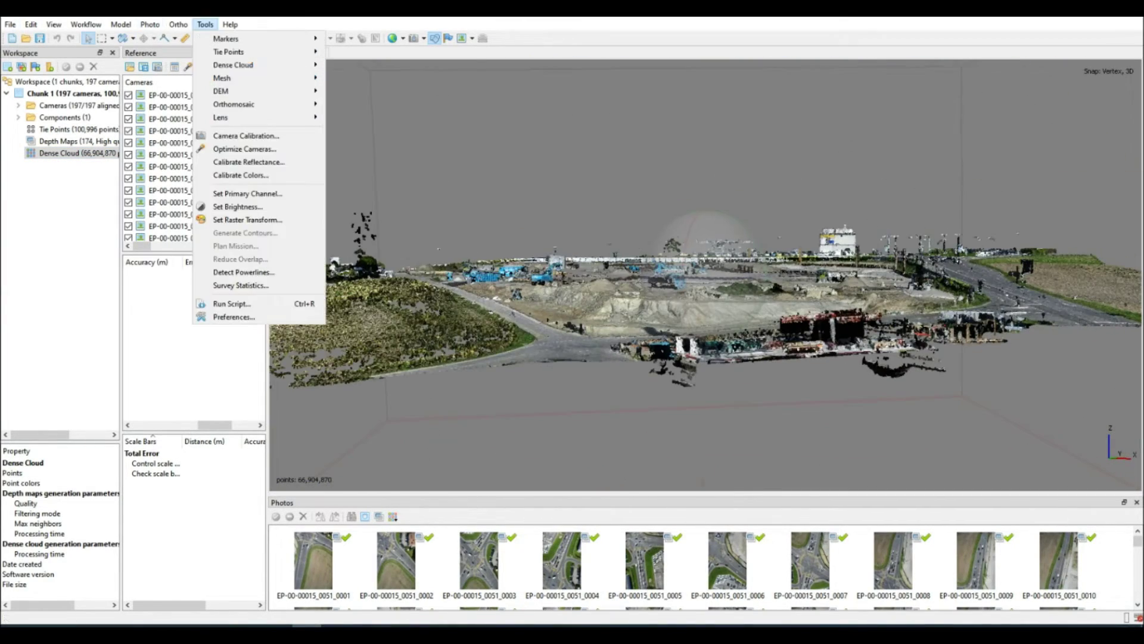
click(369, 137)
key(Return)
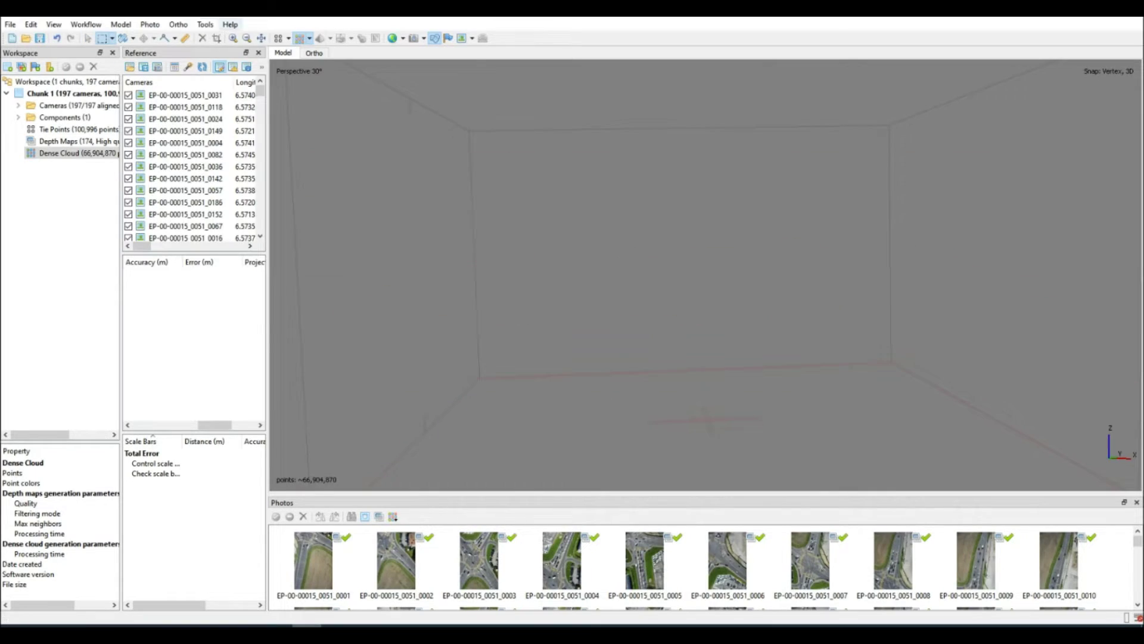
click(205, 23)
click(370, 149)
key(Return)
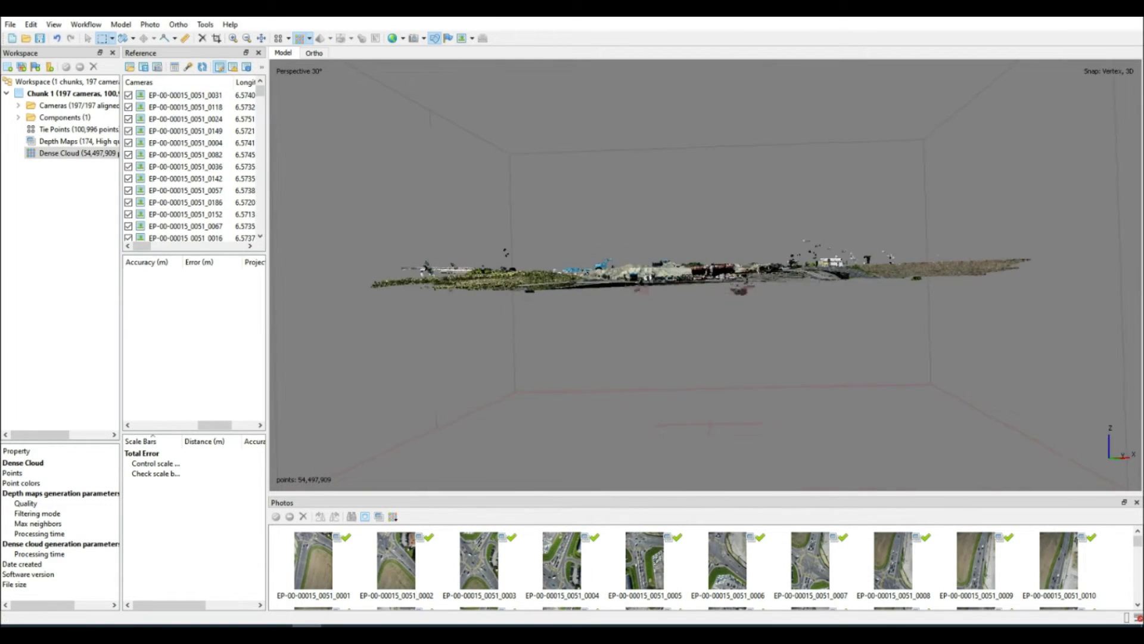
key(KP_7)
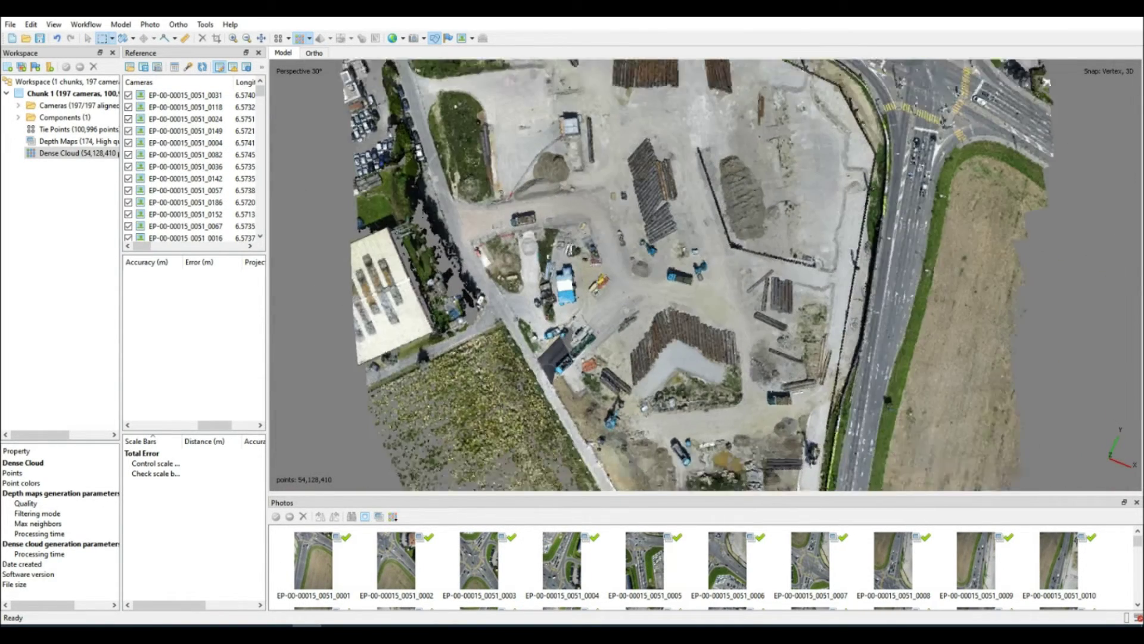
key(v)
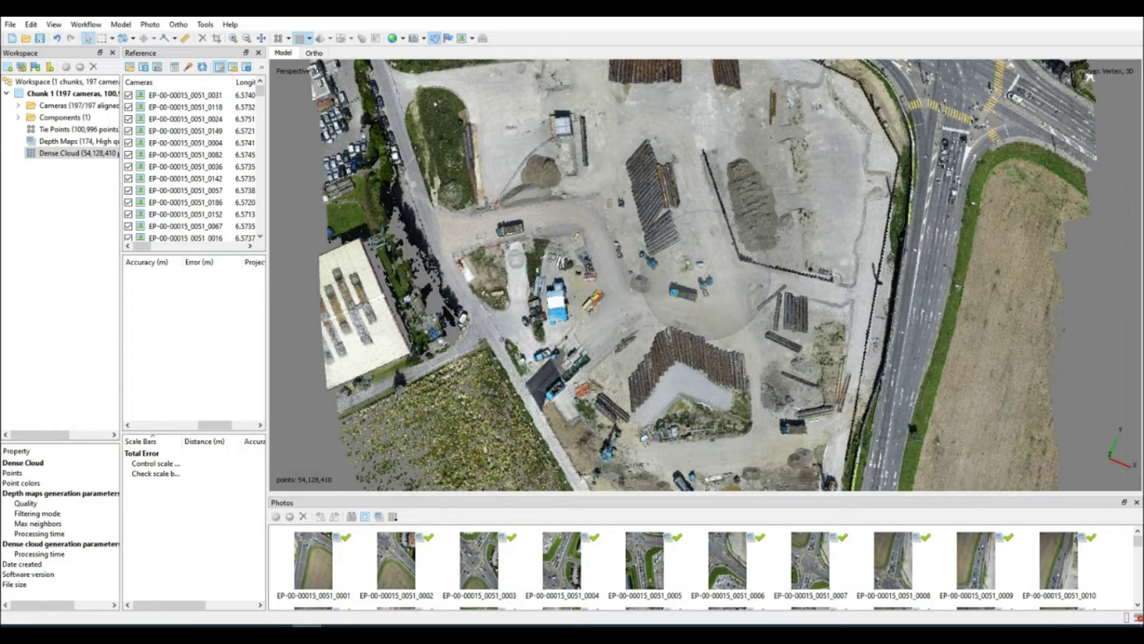
key(Up)
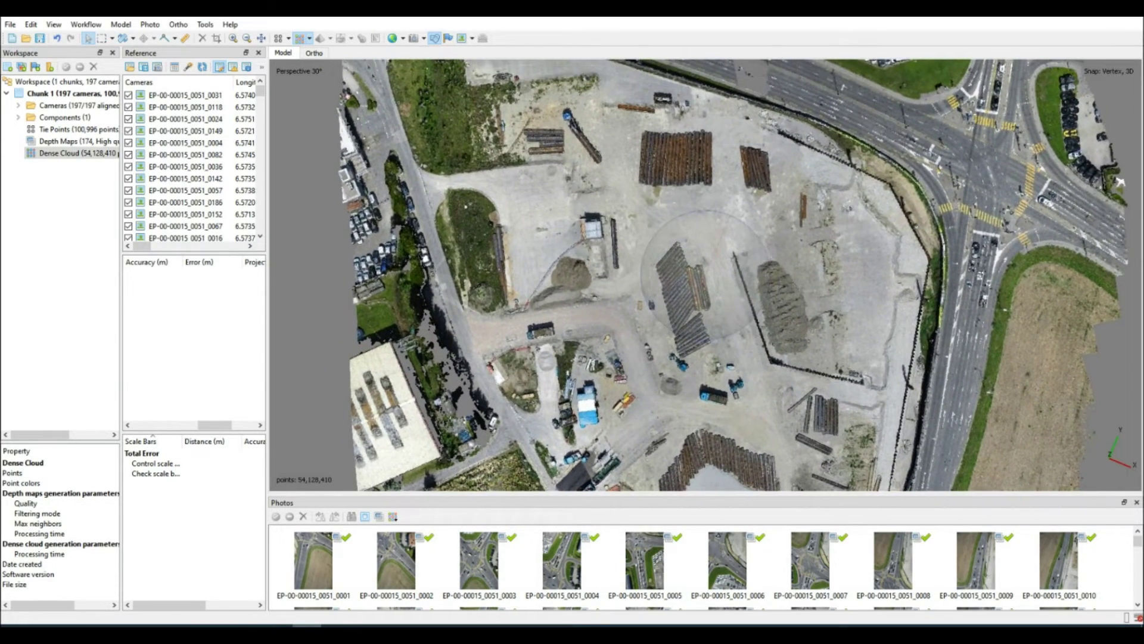
Zoom and pan the dense cloud to look at the pipe stacks and large stockpile.
scroll(706, 274, up, 3)
mouse_move(595, 130)
mouse_down()
mouse_move(474, 270)
mouse_move(553, 255)
mouse_up()
drag(465, 268, 471, 191)
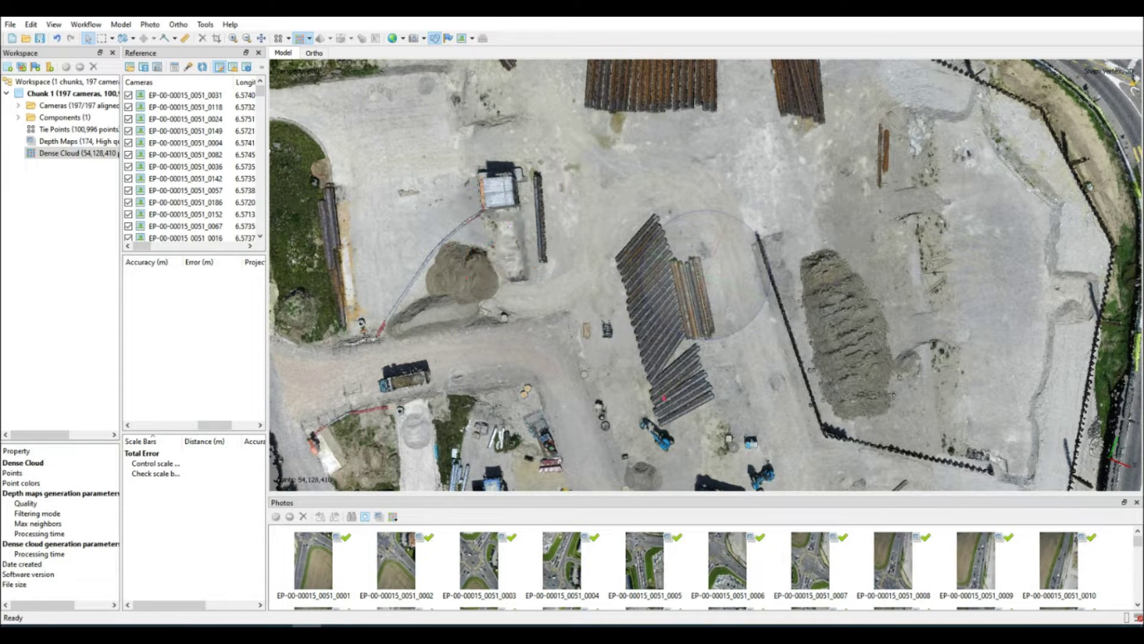
mouse_move(665, 398)
mouse_down()
mouse_move(807, 333)
mouse_move(744, 313)
mouse_up()
drag(819, 329, 786, 393)
scroll(706, 277, up, 3)
right_drag(706, 277, 515, 240)
scroll(738, 301, up, 2)
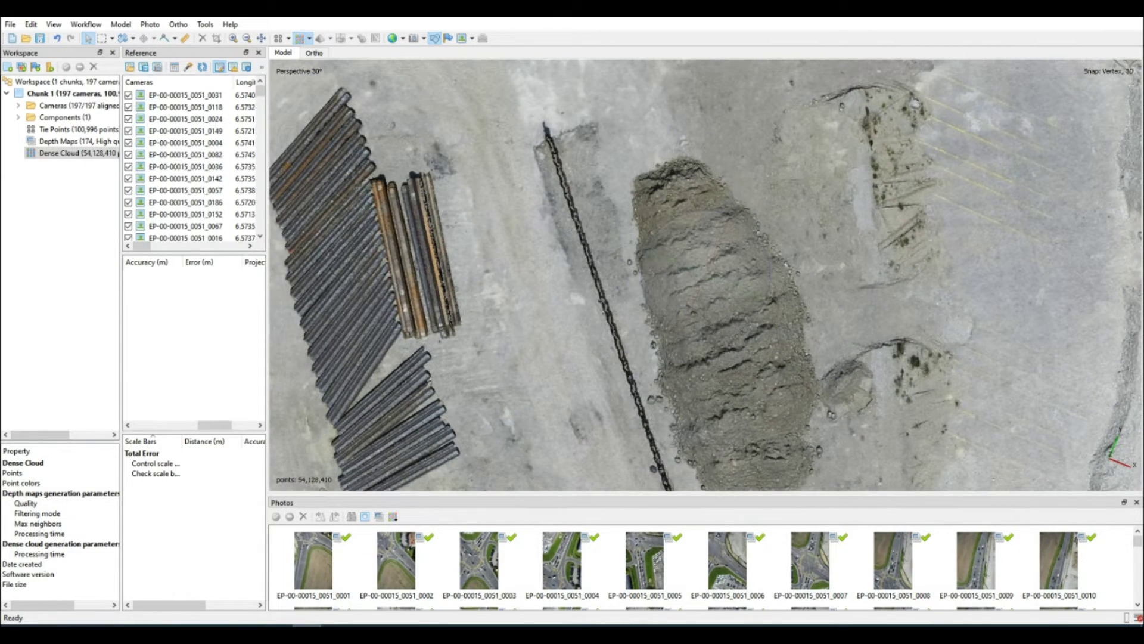
scroll(703, 275, down, 3)
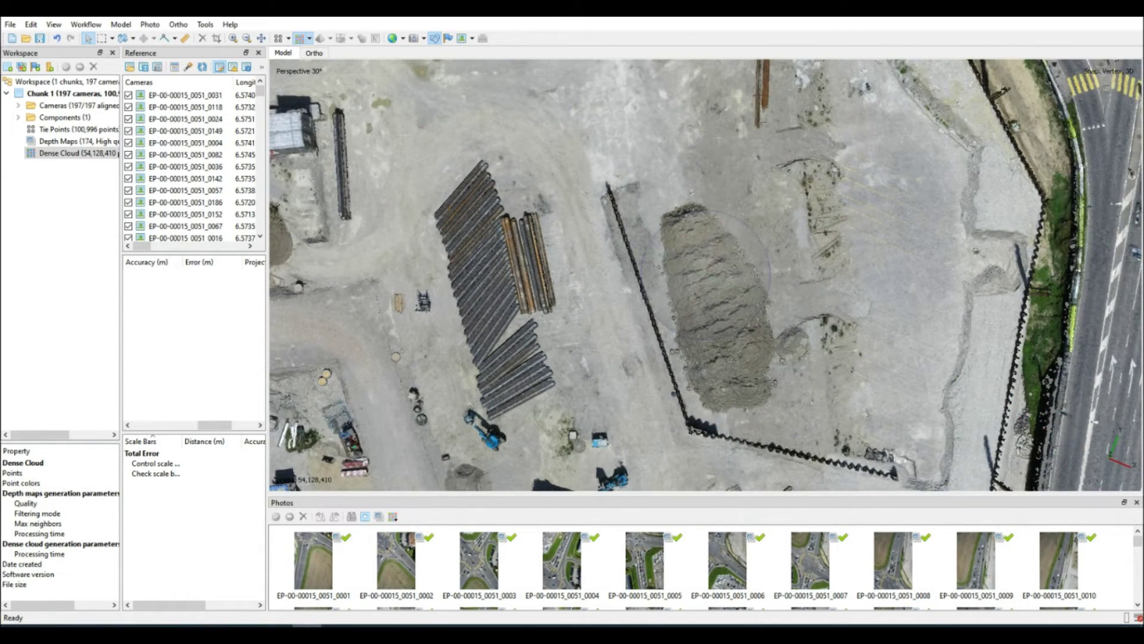
Pan across the building and grass, the small soil stockpile, then back to the pipes and large stockpile.
right_drag(393, 262, 743, 313)
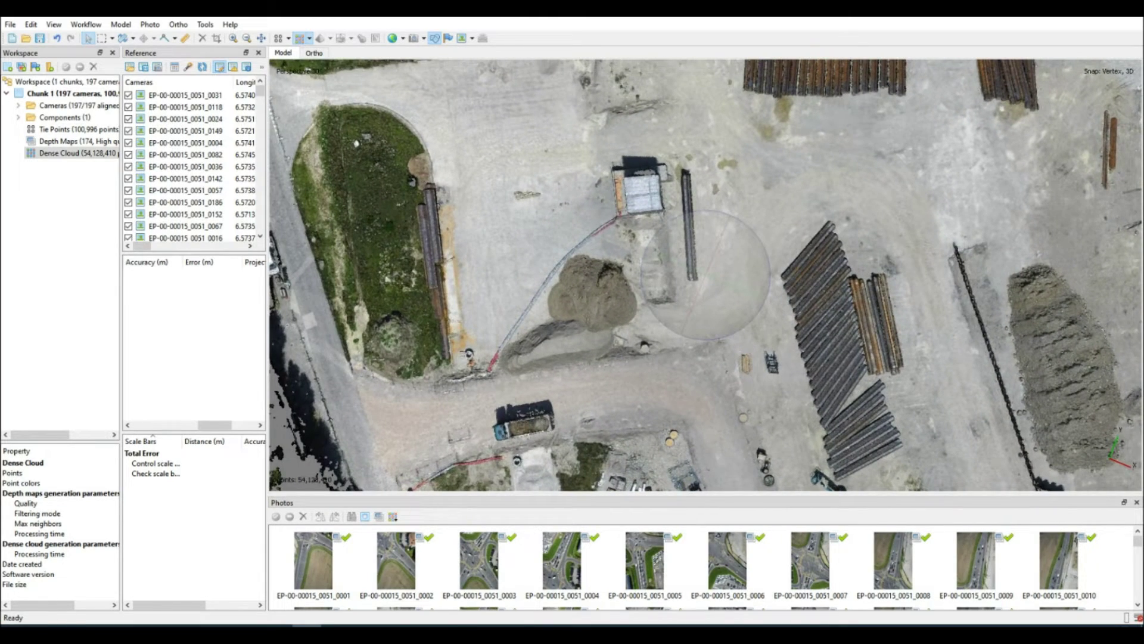
scroll(705, 274, up, 3)
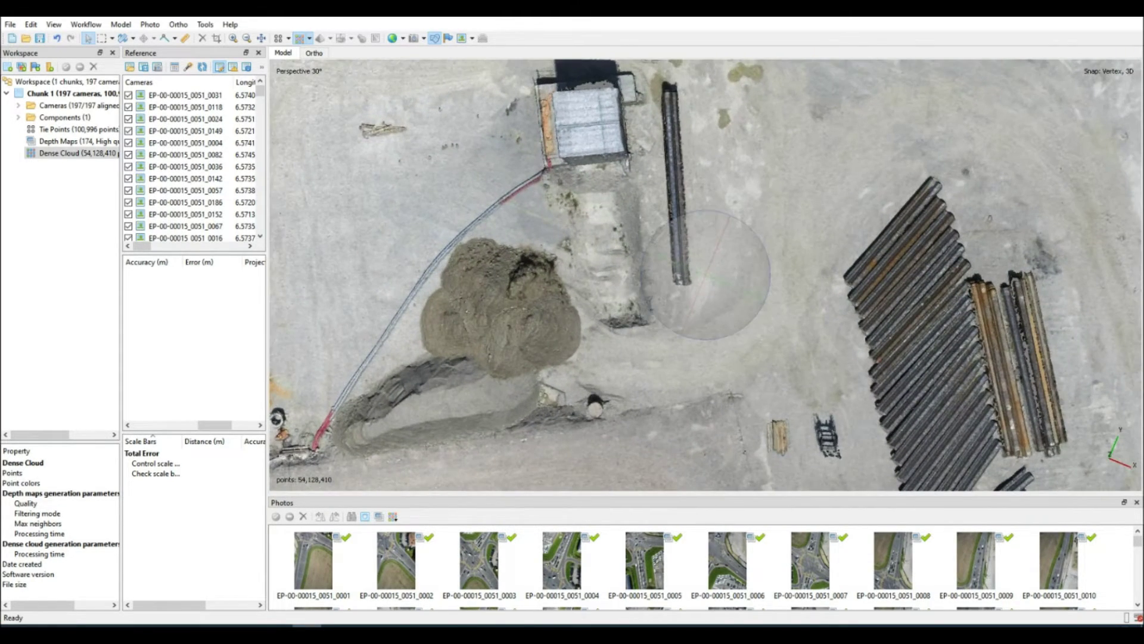
right_drag(705, 274, 840, 236)
scroll(705, 274, up, 1)
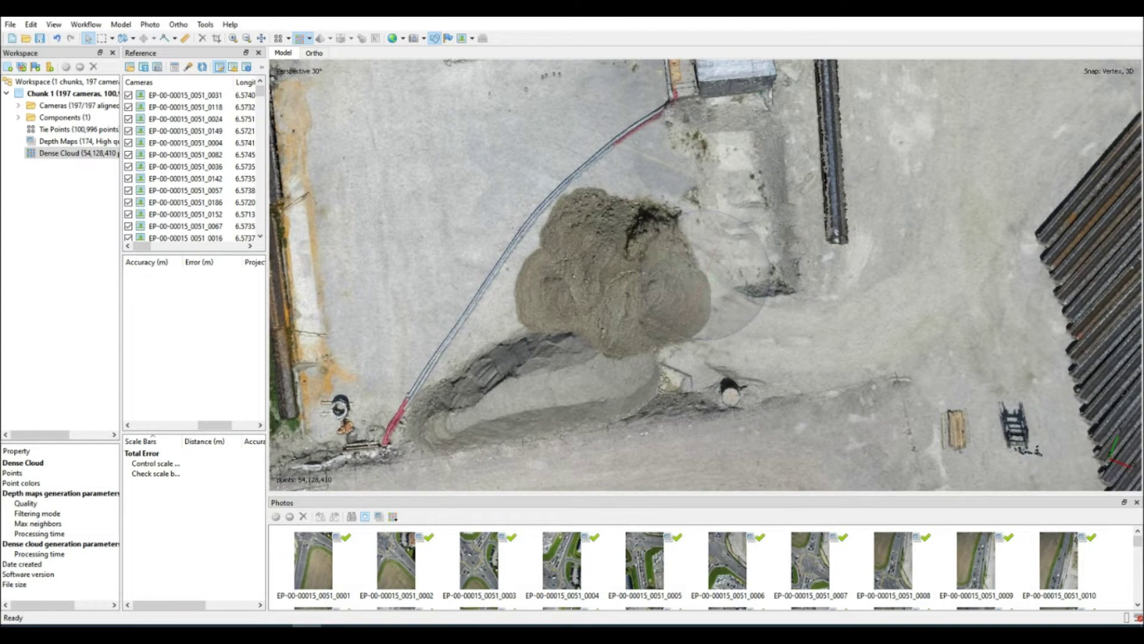
right_drag(705, 274, 769, 219)
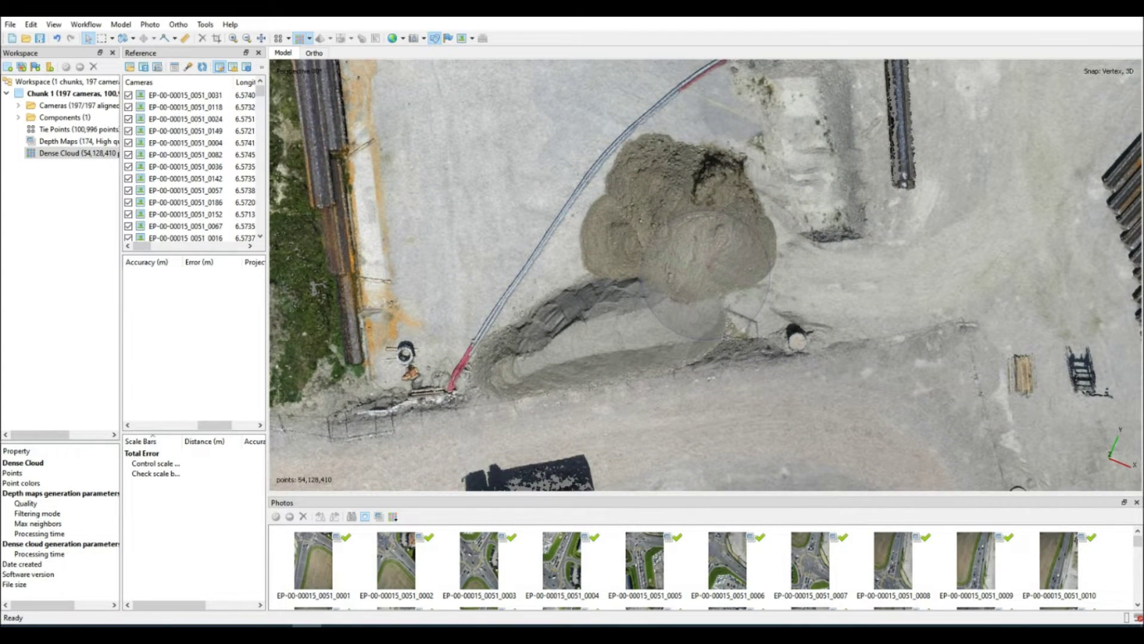
right_drag(705, 274, 575, 238)
scroll(705, 274, down, 4)
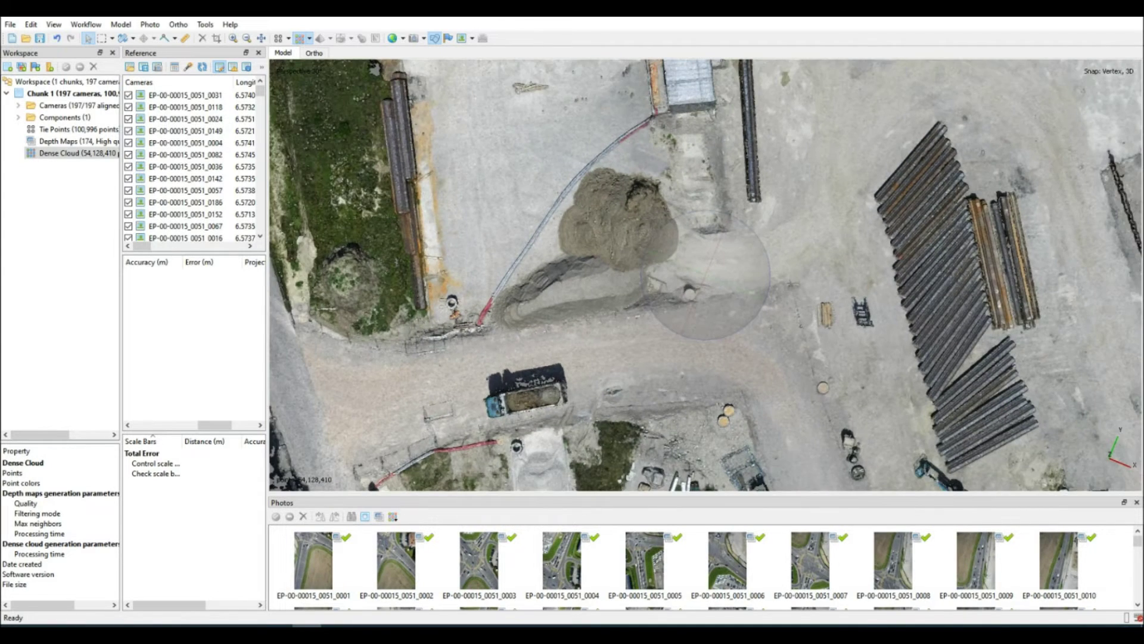
right_drag(705, 274, 455, 268)
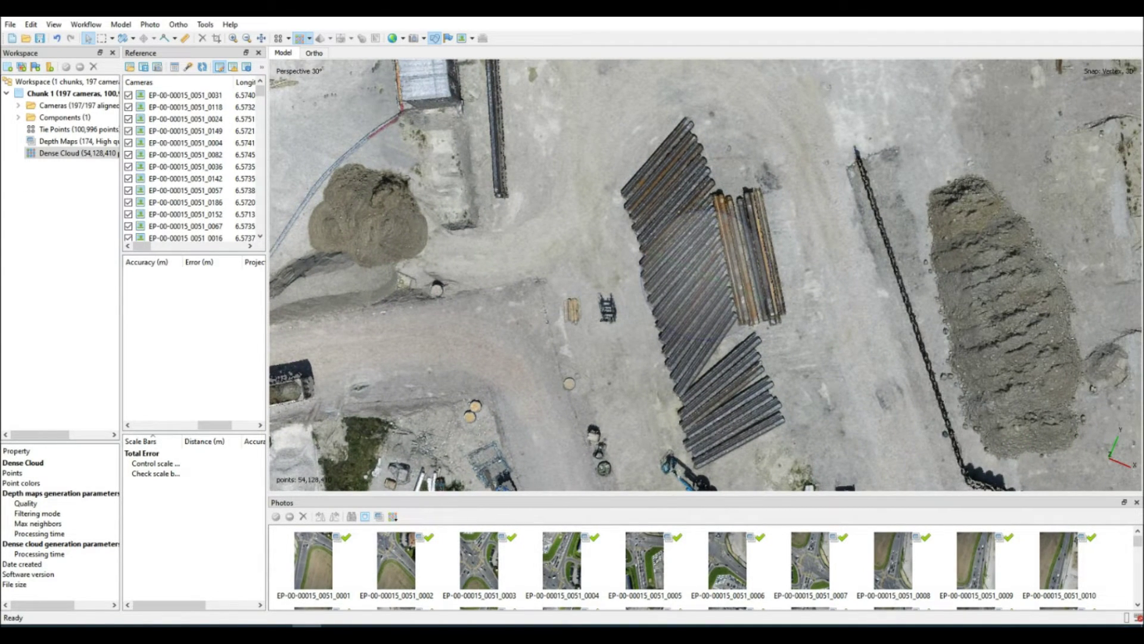
right_drag(715, 274, 584, 262)
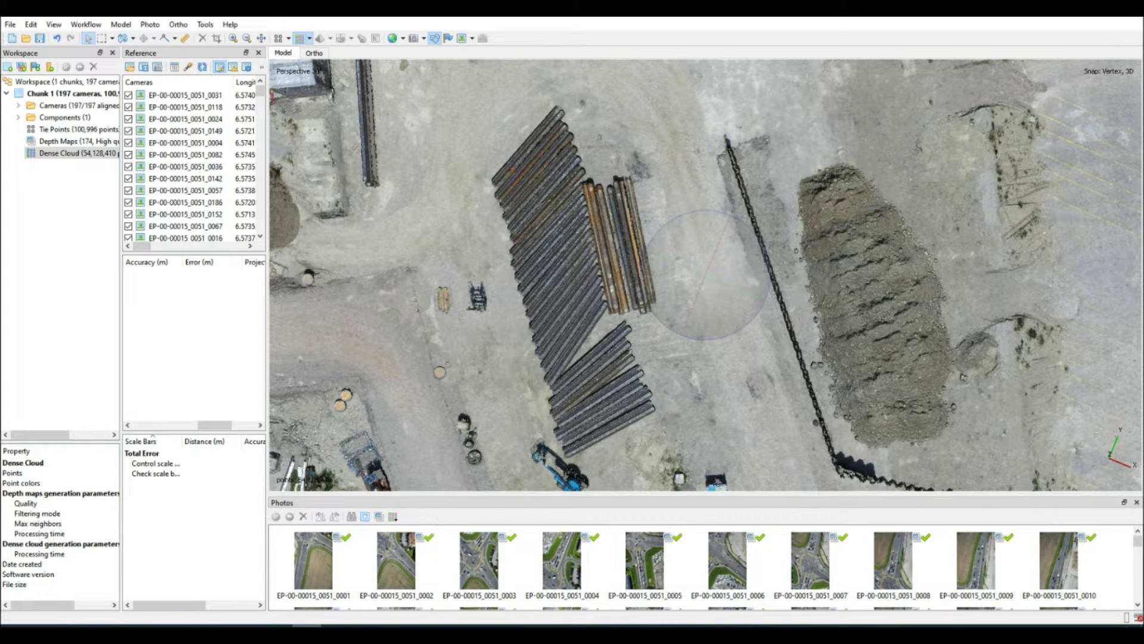
Build a 10597x10633 DEM from the dense cloud with default settings, processing locally.
click(86, 24)
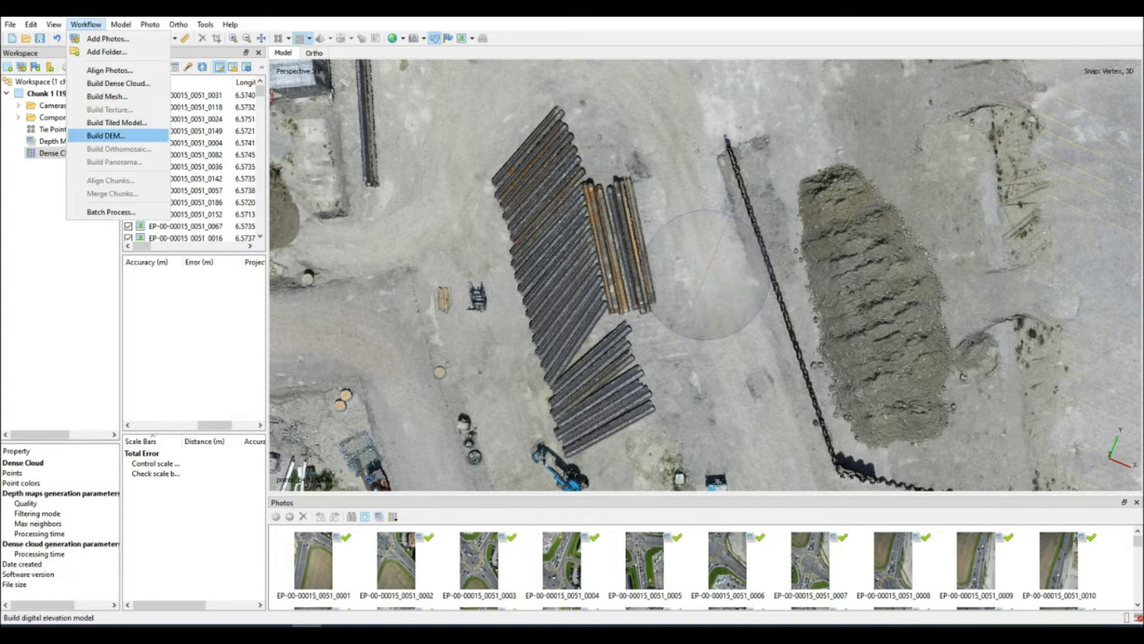
click(105, 136)
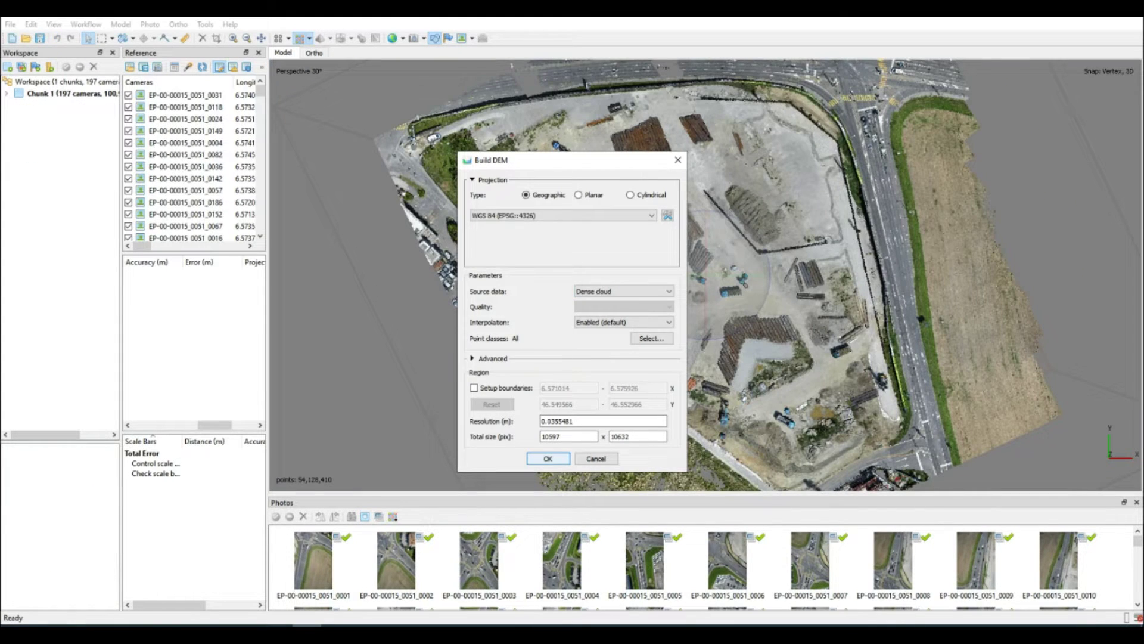
key(Return)
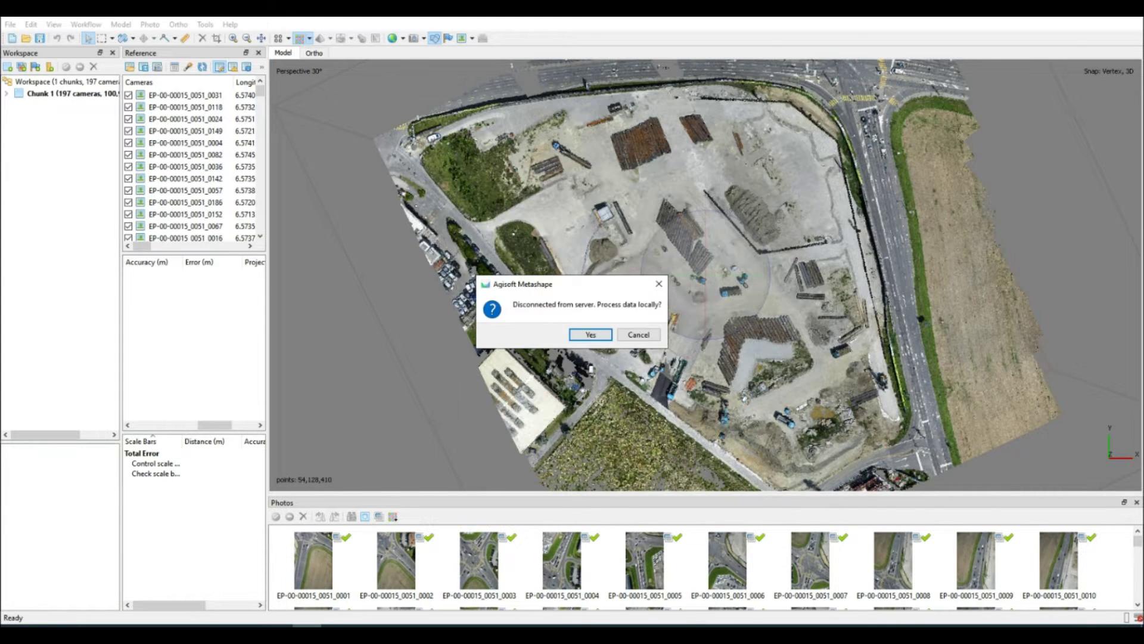
key(Return)
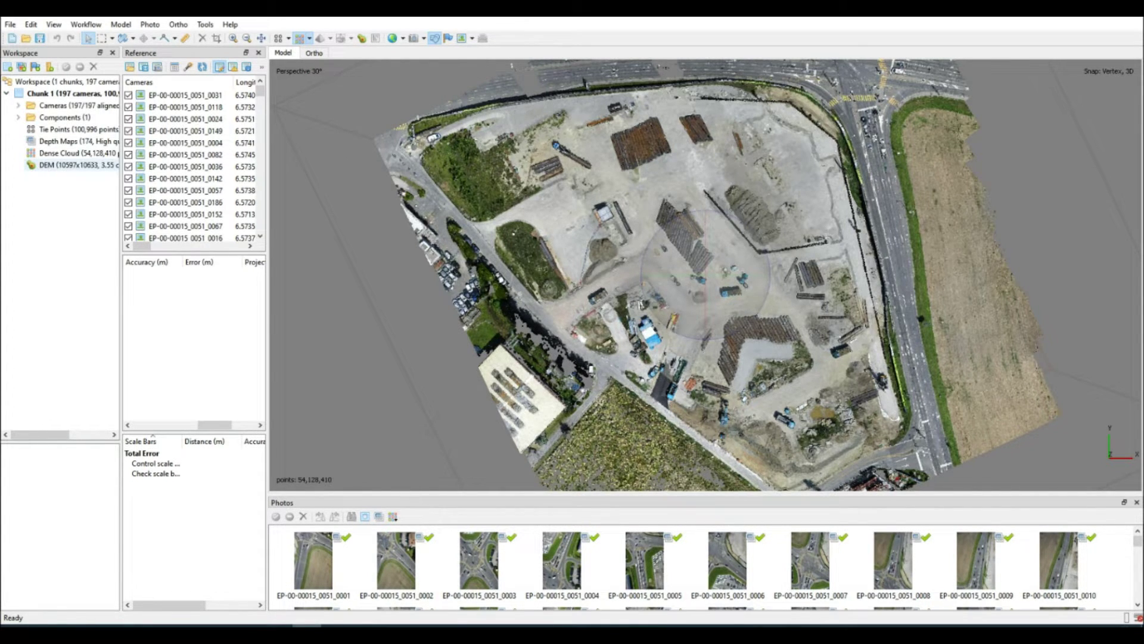
double_click(78, 164)
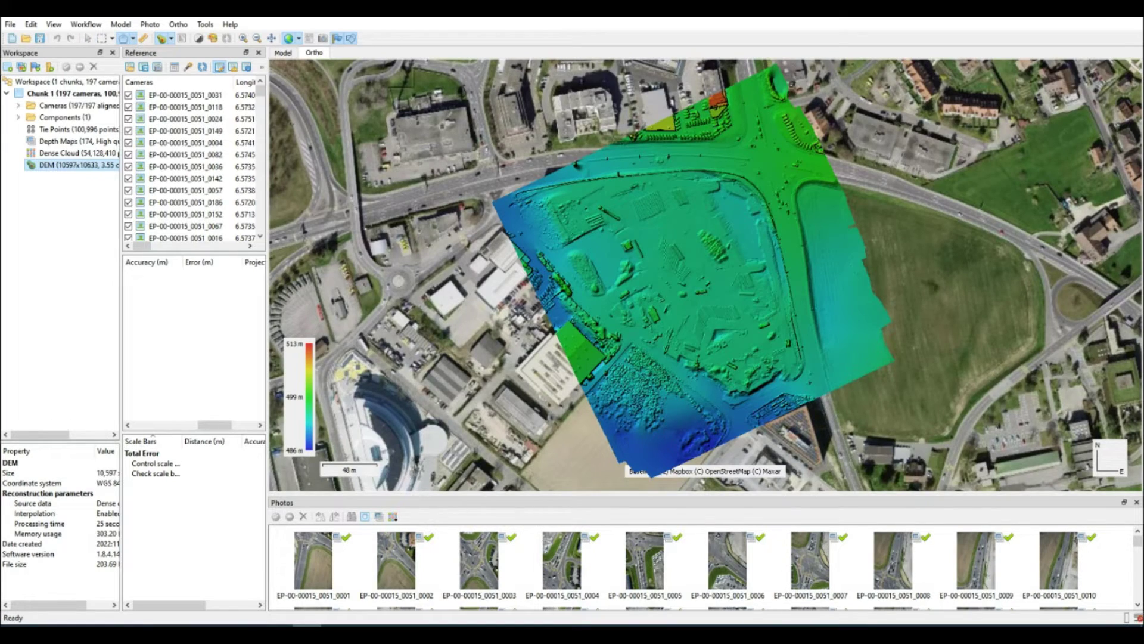
Zoom in and out around the stockpile mound on the altitude-coloured DEM.
scroll(715, 250, up, 3)
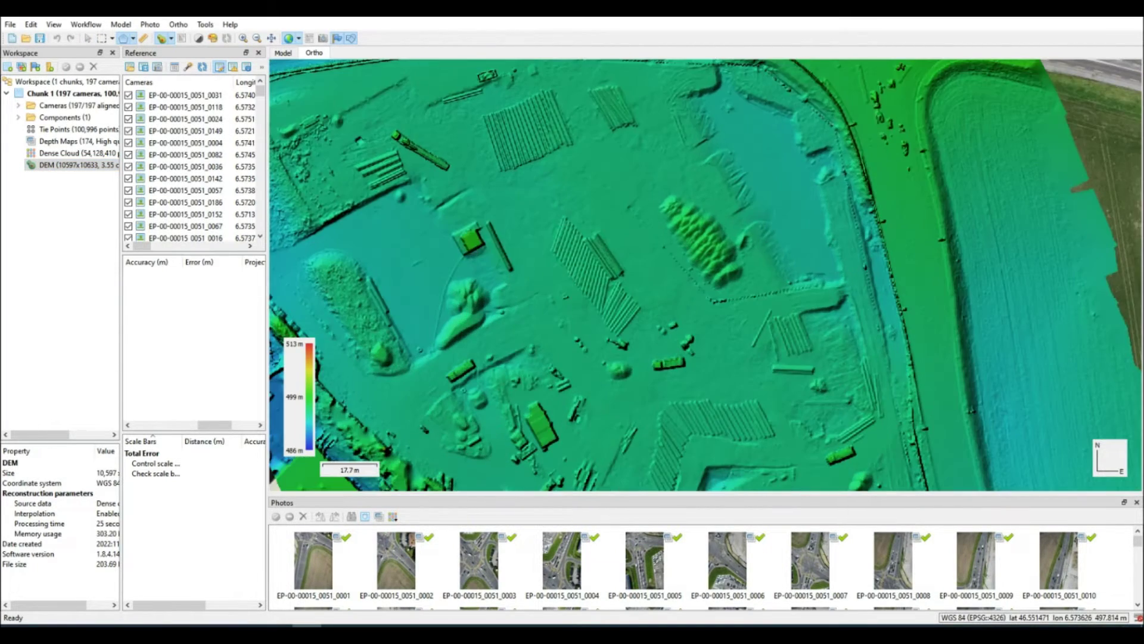
scroll(715, 238, up, 4)
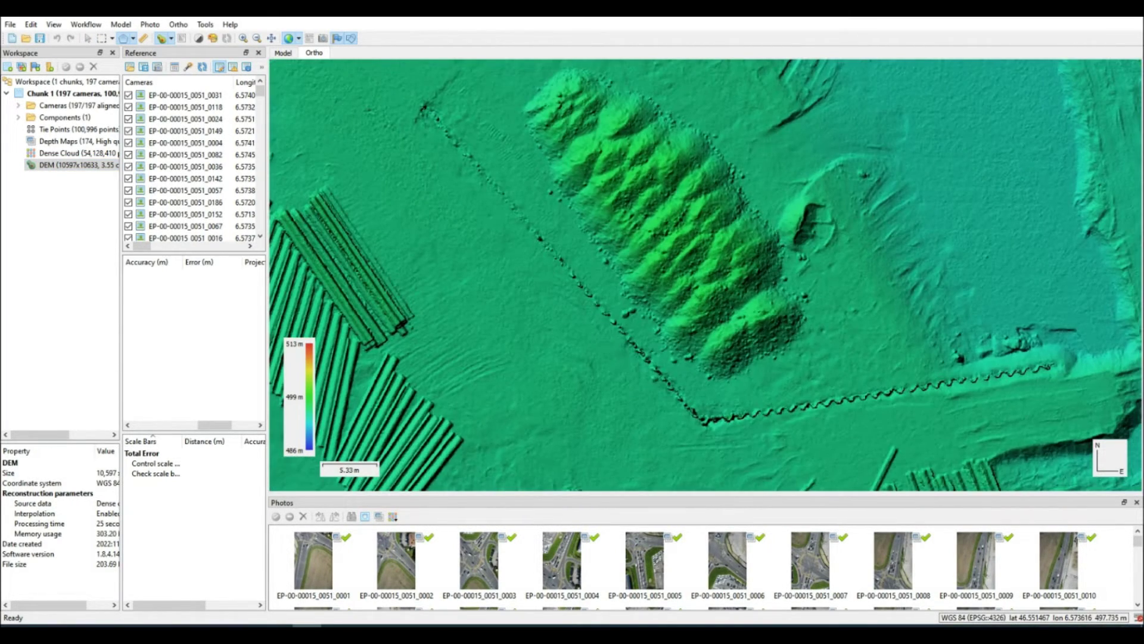
scroll(697, 238, down, 4)
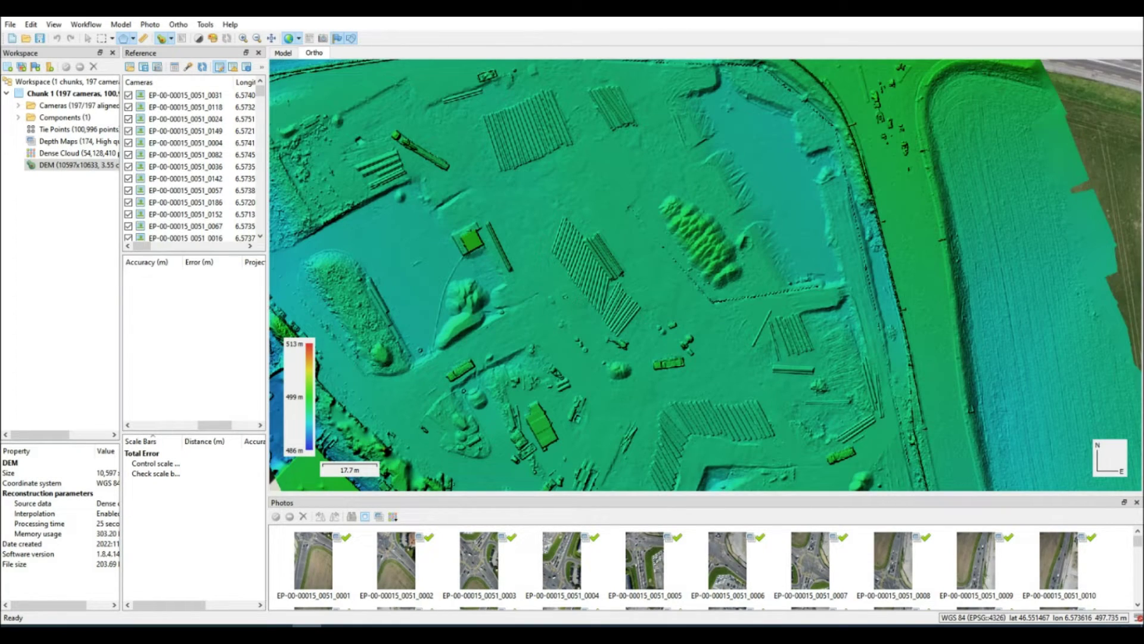
scroll(431, 310, up, 4)
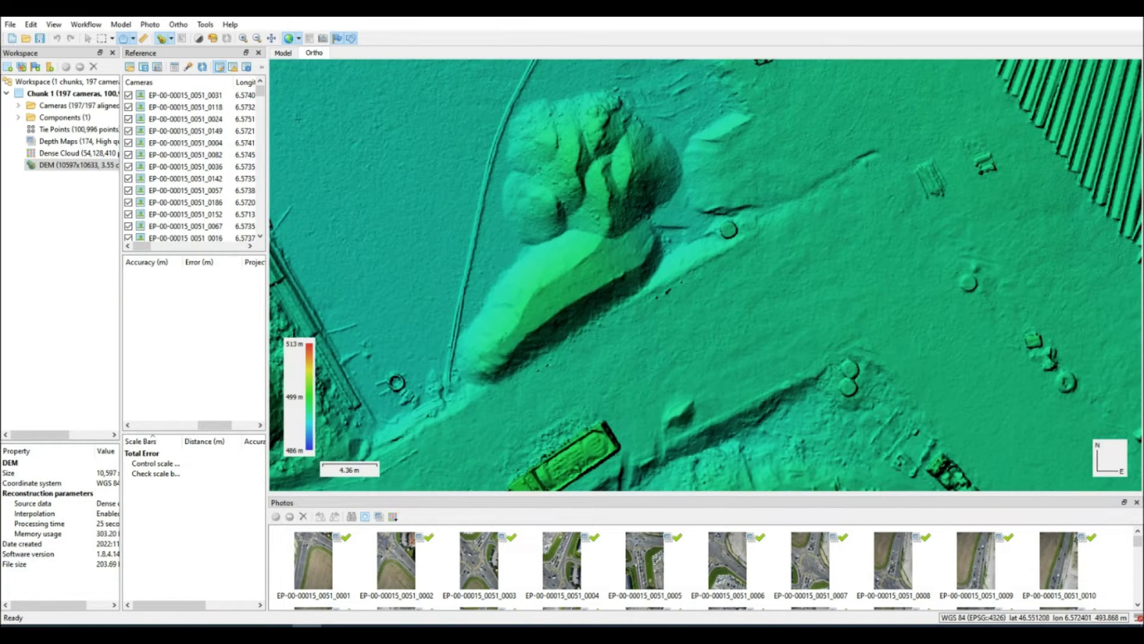
scroll(706, 274, down, 6)
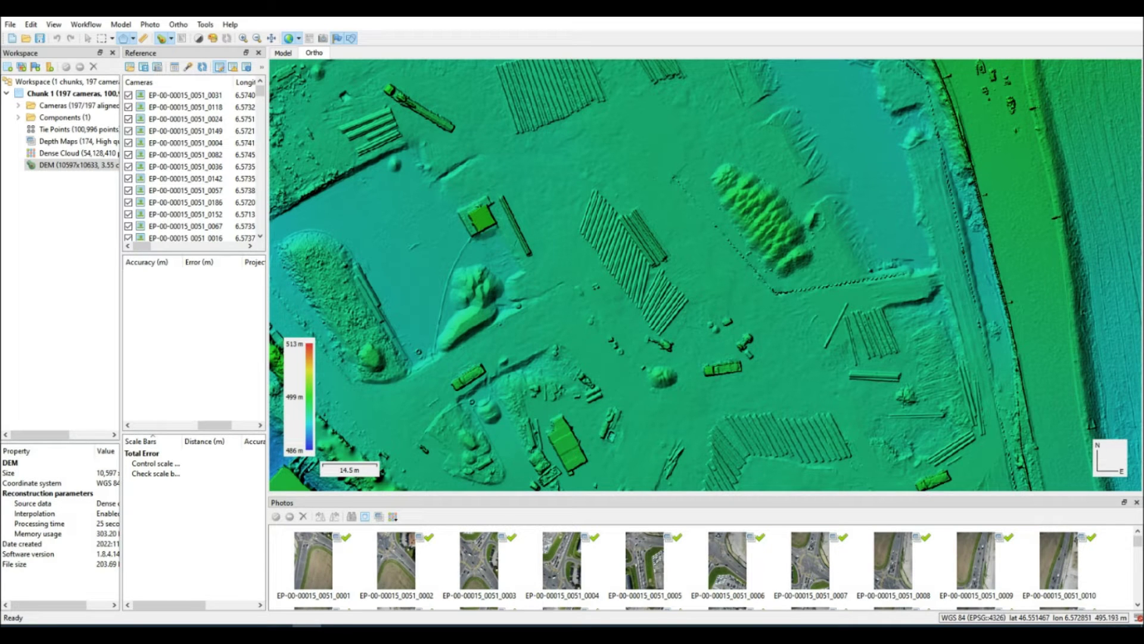
click(205, 24)
In Preferences' Ortho View appearance, preview the Grayscale DEM palette, then restore Default.
click(238, 315)
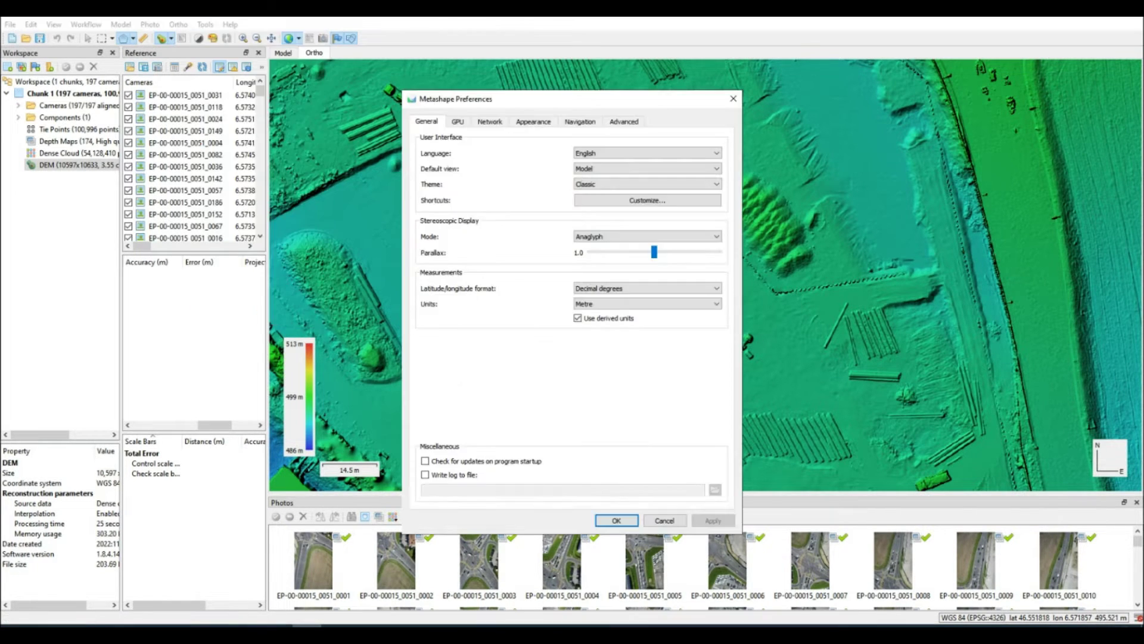
click(534, 121)
drag(477, 98, 70, 79)
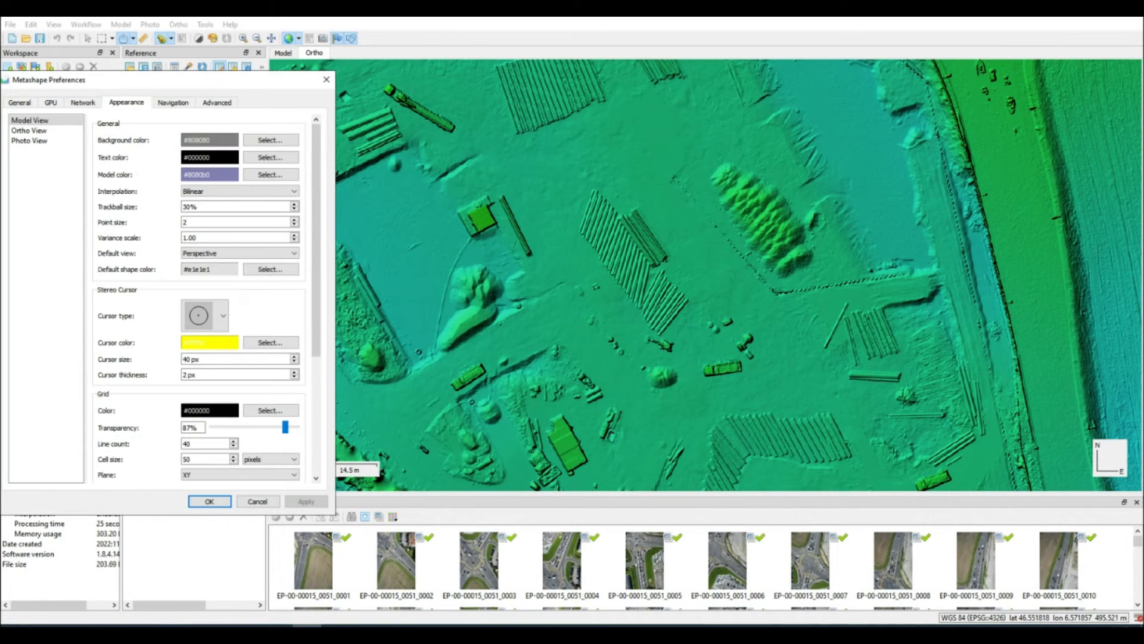
click(29, 130)
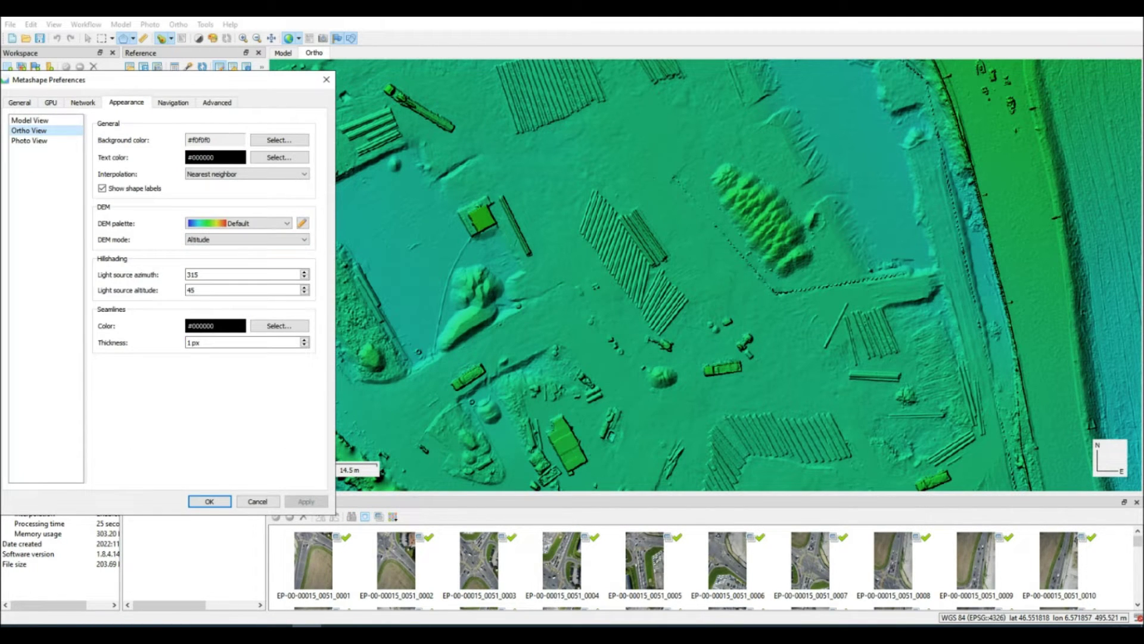
click(287, 223)
click(238, 234)
click(306, 501)
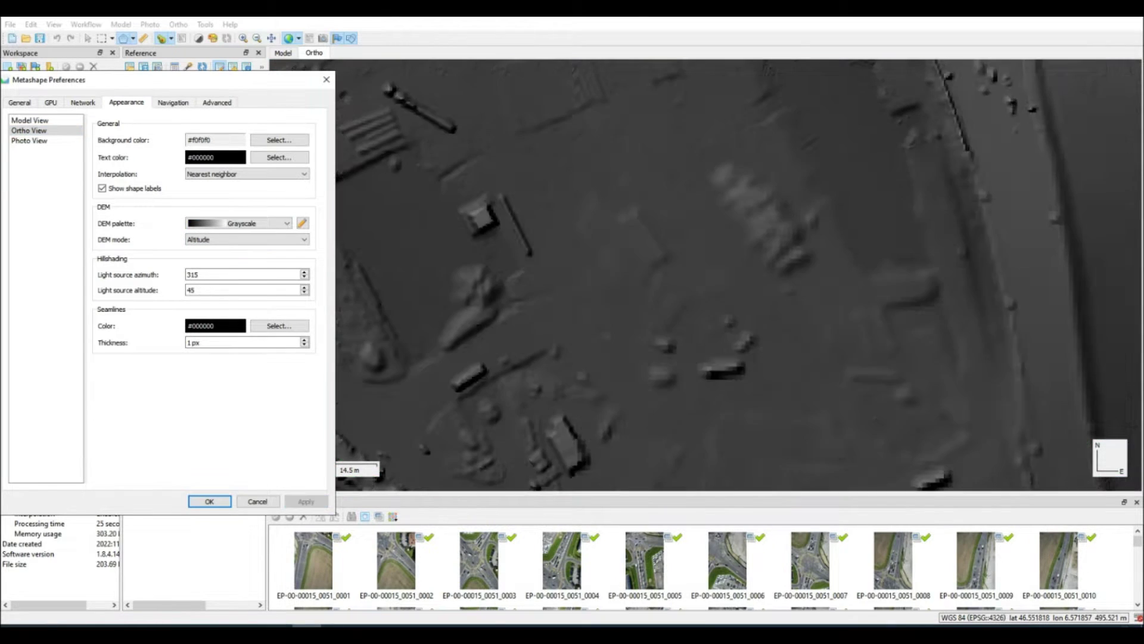
click(280, 239)
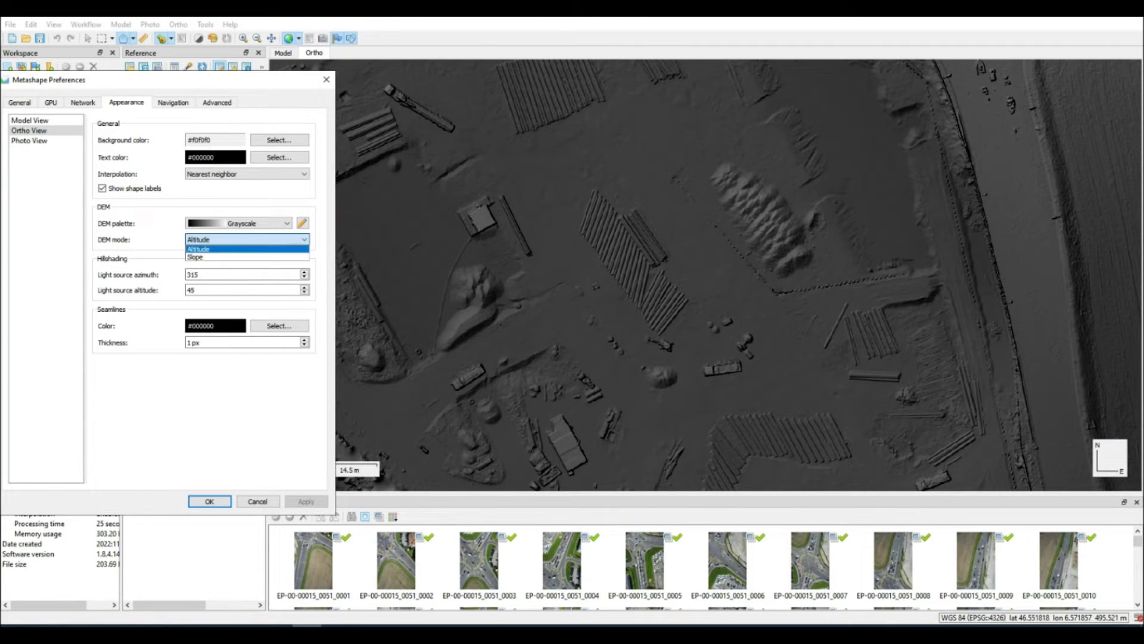
click(287, 223)
click(238, 232)
click(305, 501)
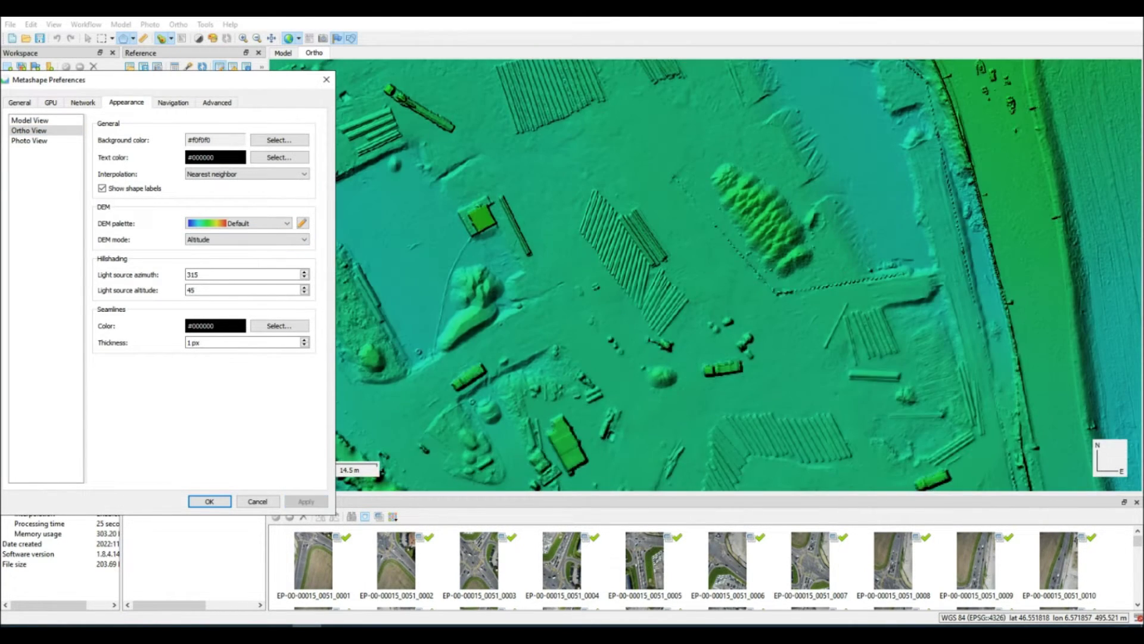
Preview the DEM in Slope mode, then switch it back to Altitude.
click(280, 239)
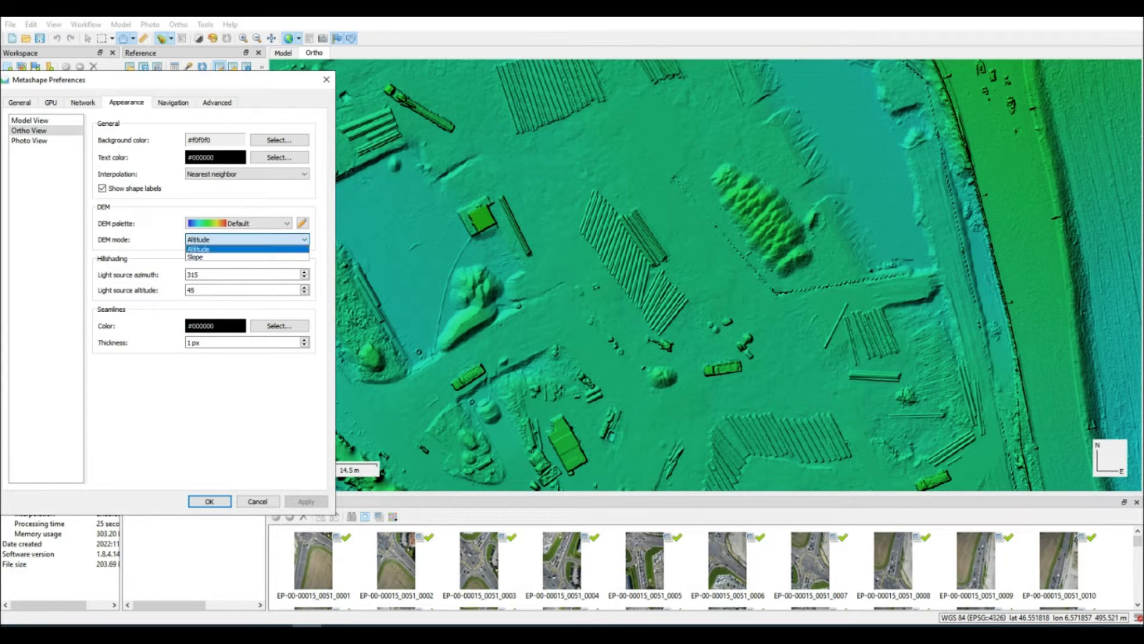
click(203, 250)
click(306, 501)
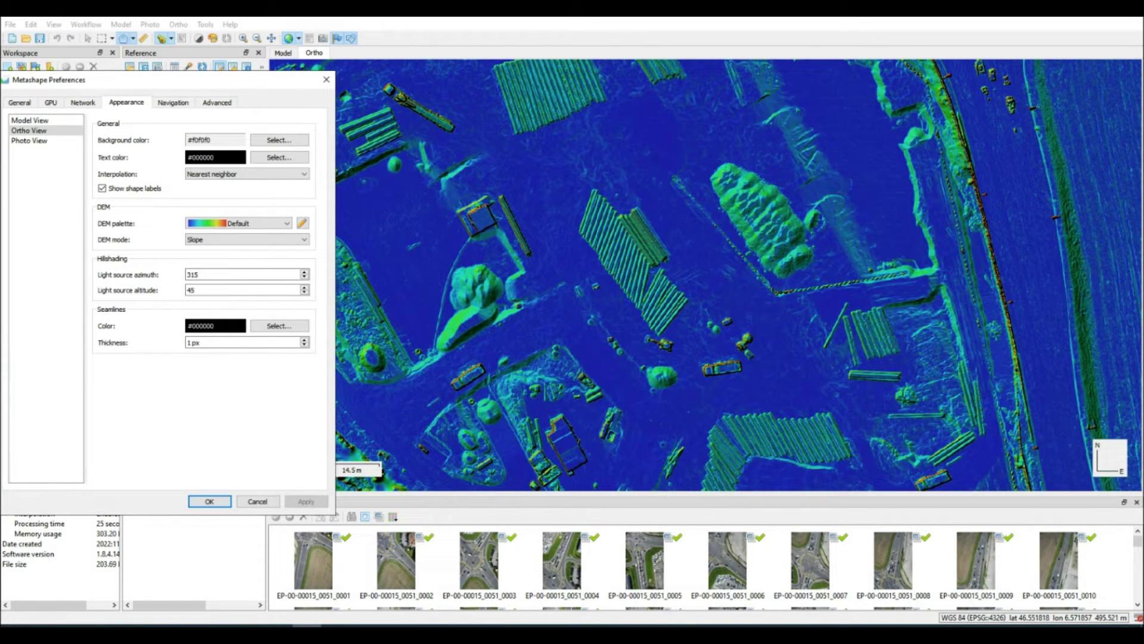
click(280, 239)
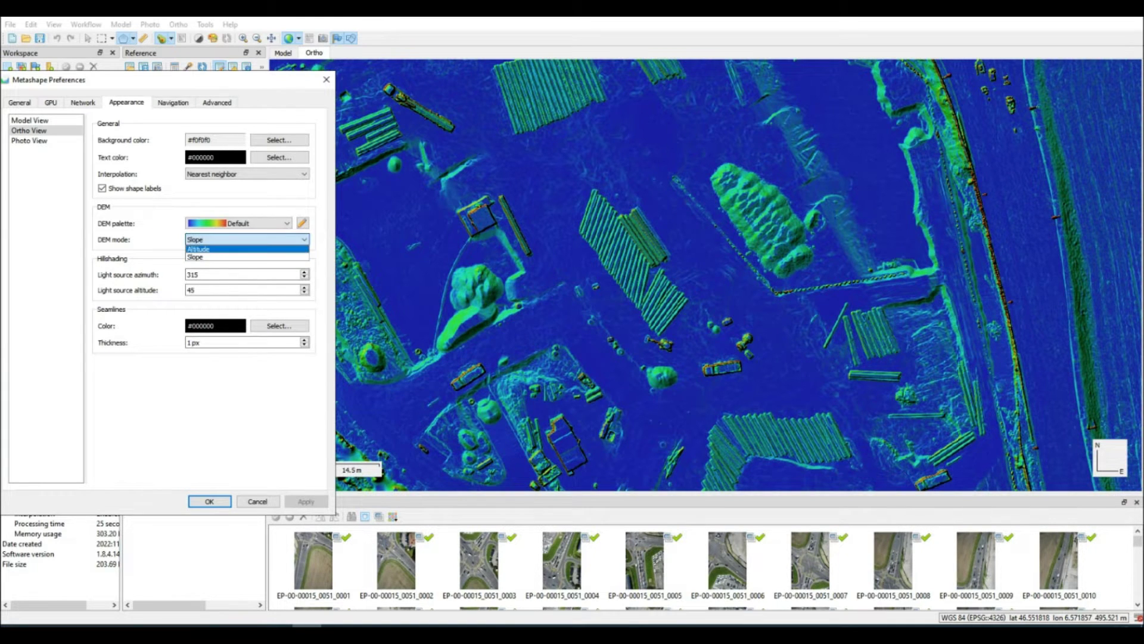
click(202, 259)
click(305, 501)
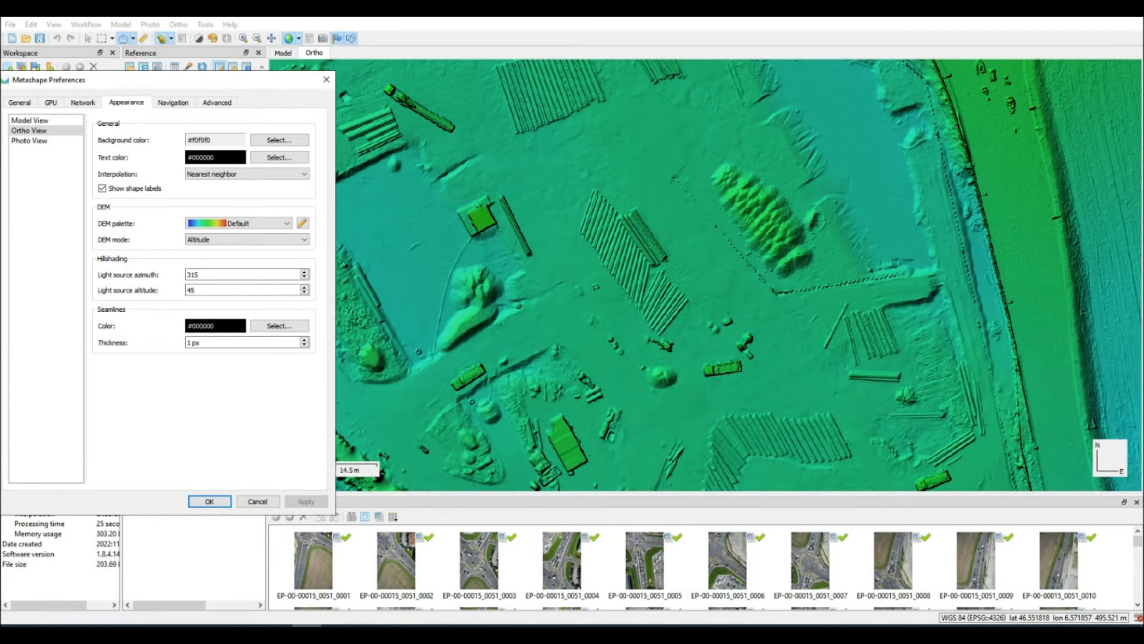
Try light source azimuth values of 200 and then 90 for the hillshade.
double_click(192, 274)
text(200)
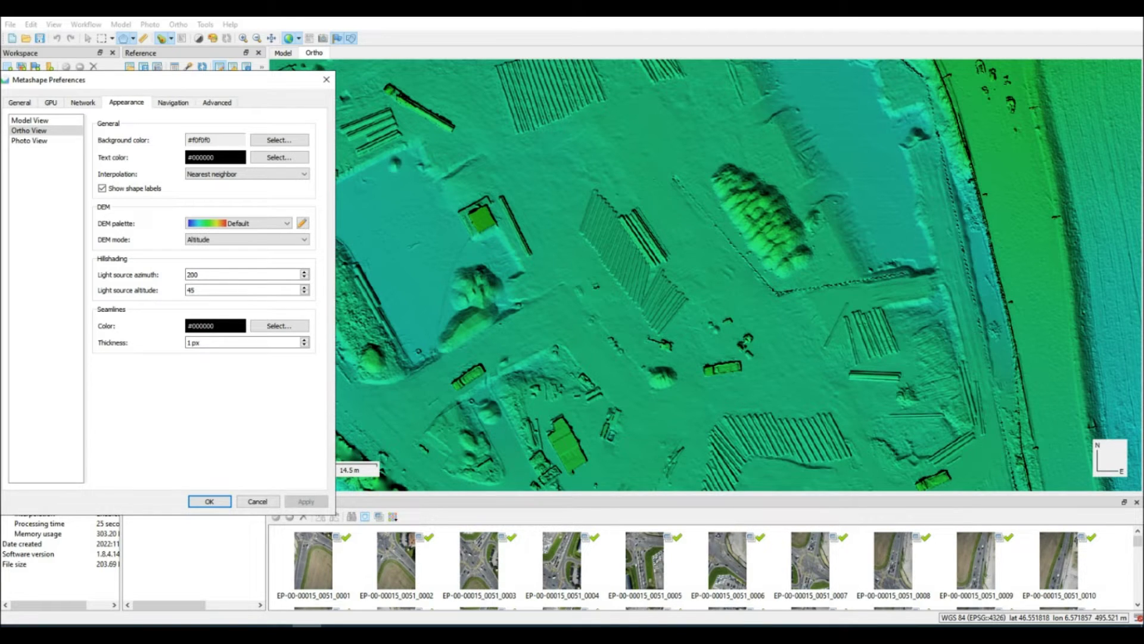
double_click(192, 274)
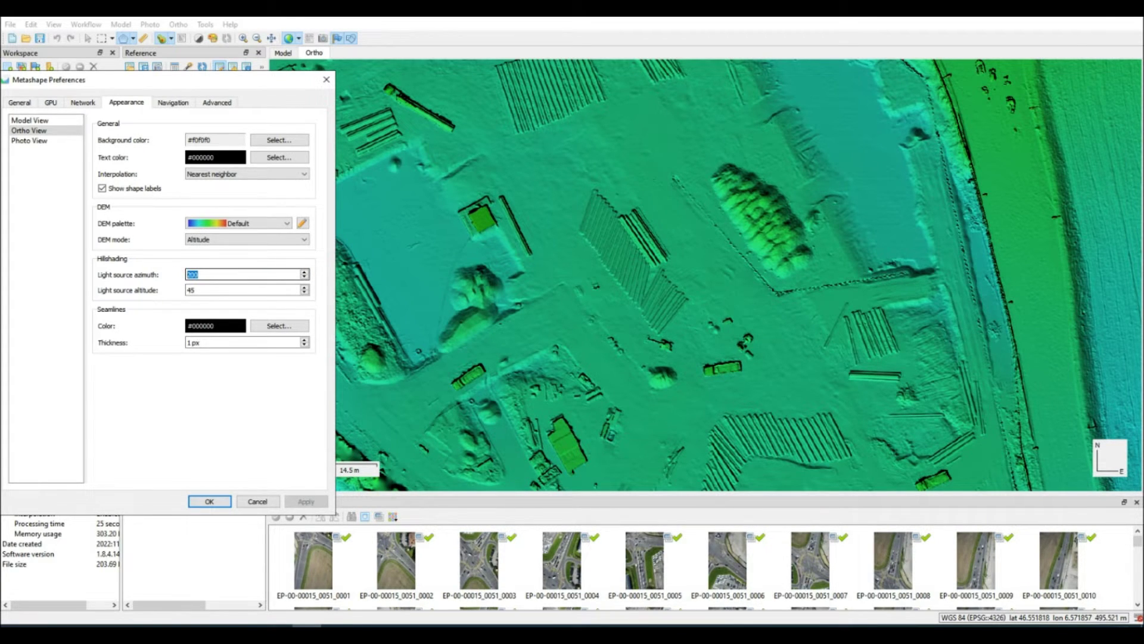
text(90)
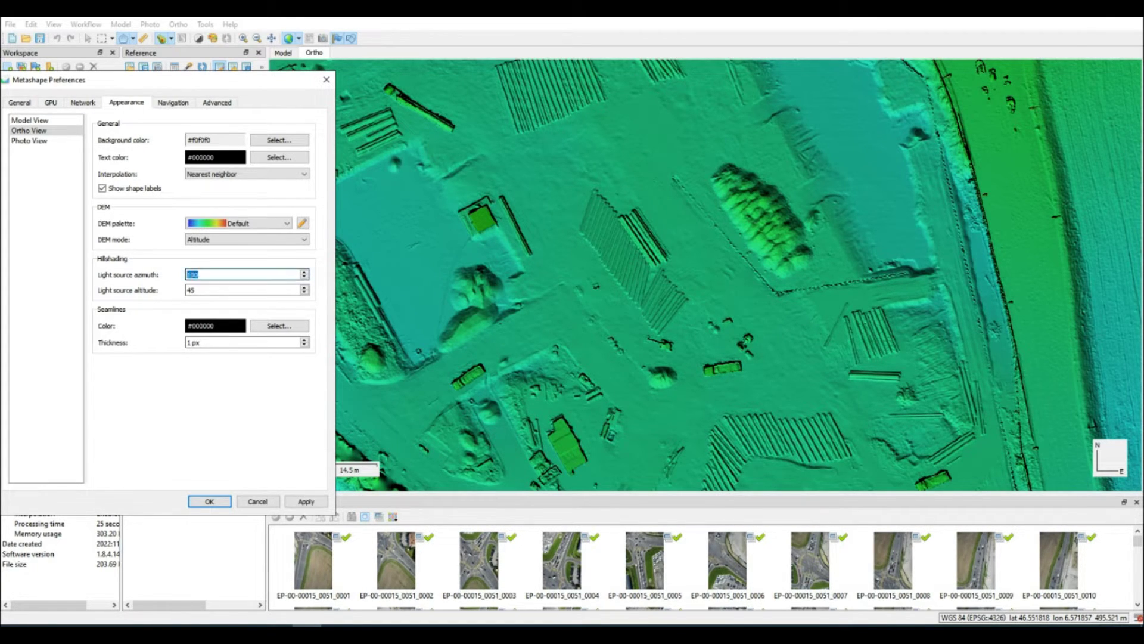
click(306, 501)
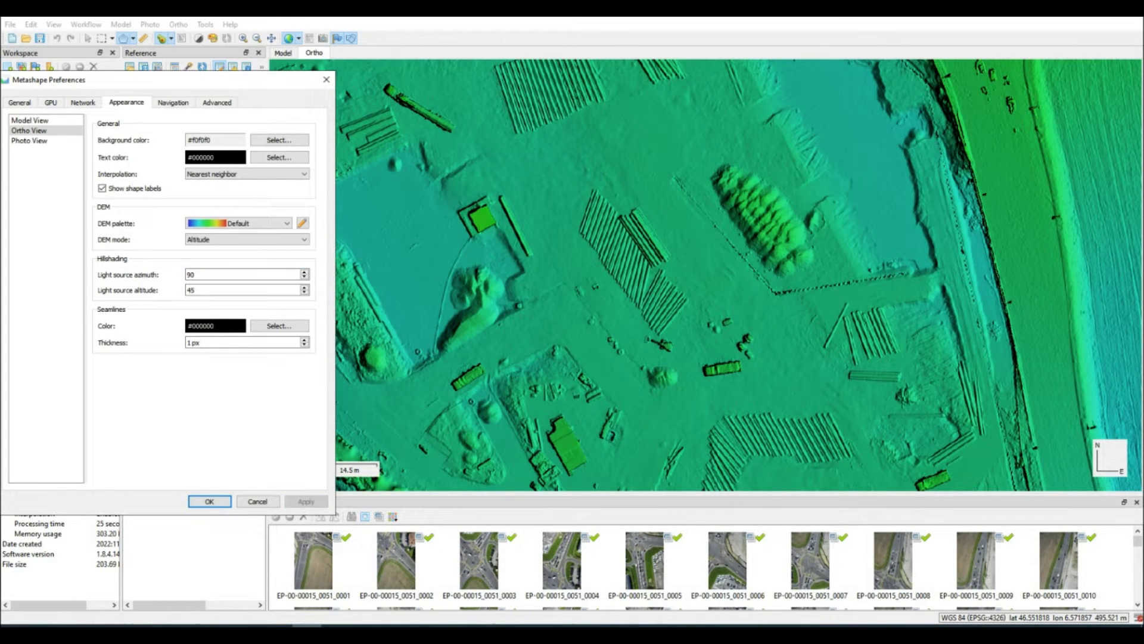
Try light source altitudes of 20 and 90, then restore 45.
click(194, 290)
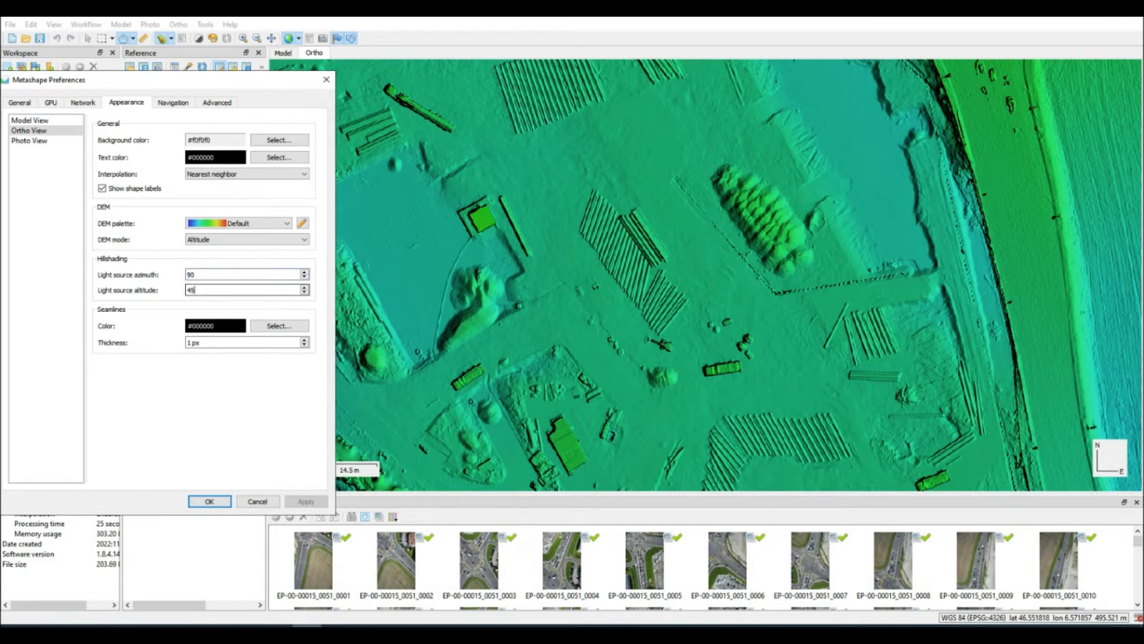
double_click(191, 290)
text(20)
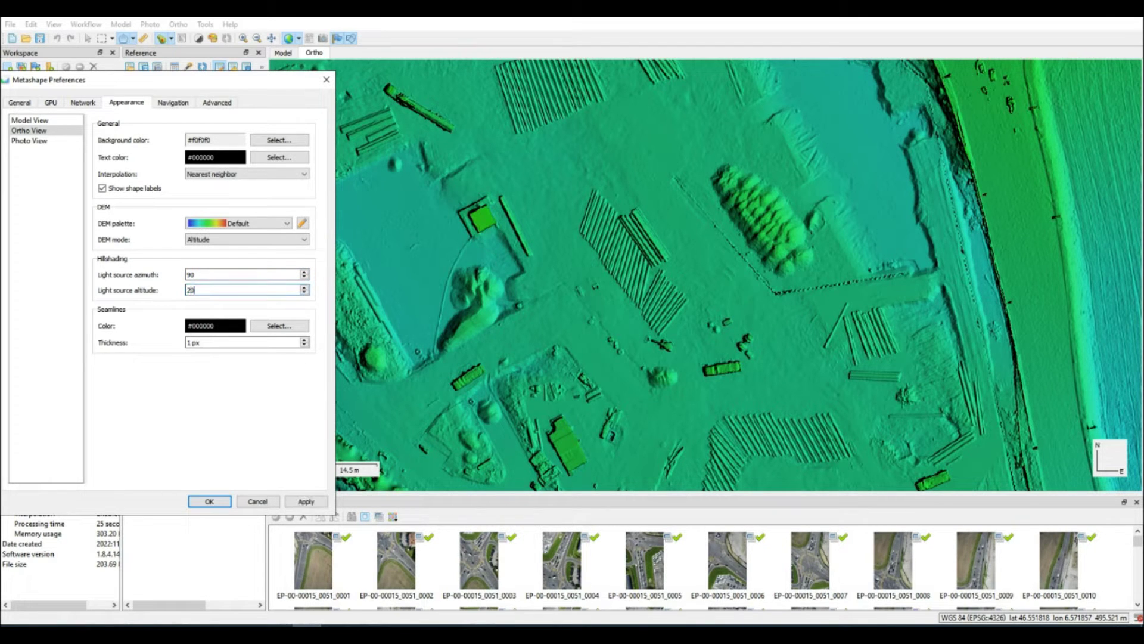
click(306, 501)
double_click(191, 289)
text(90)
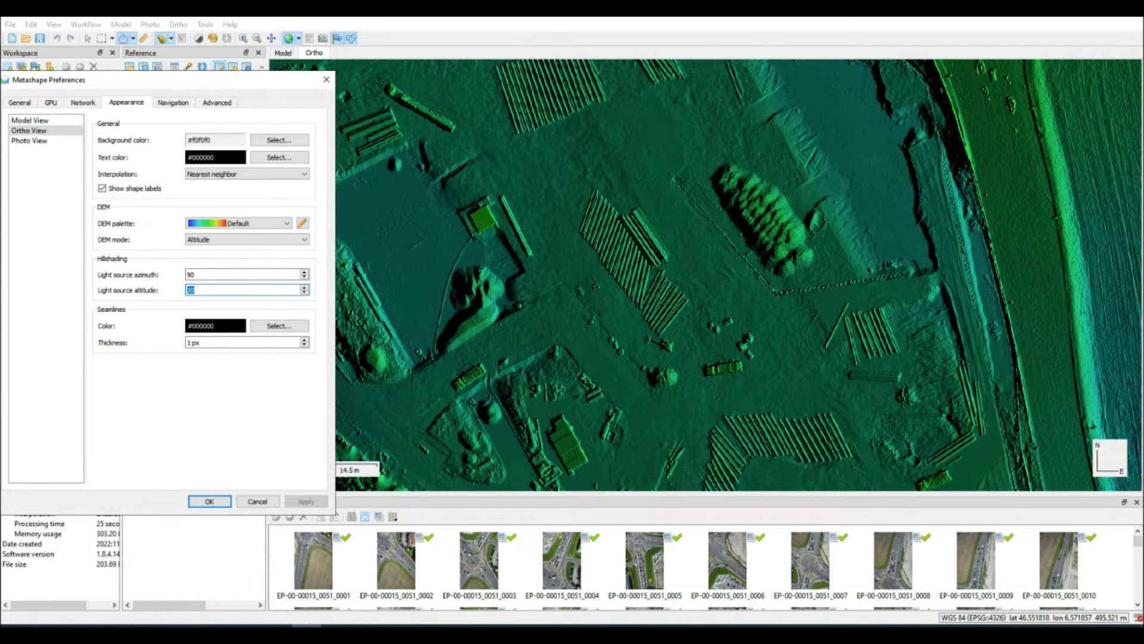
click(305, 501)
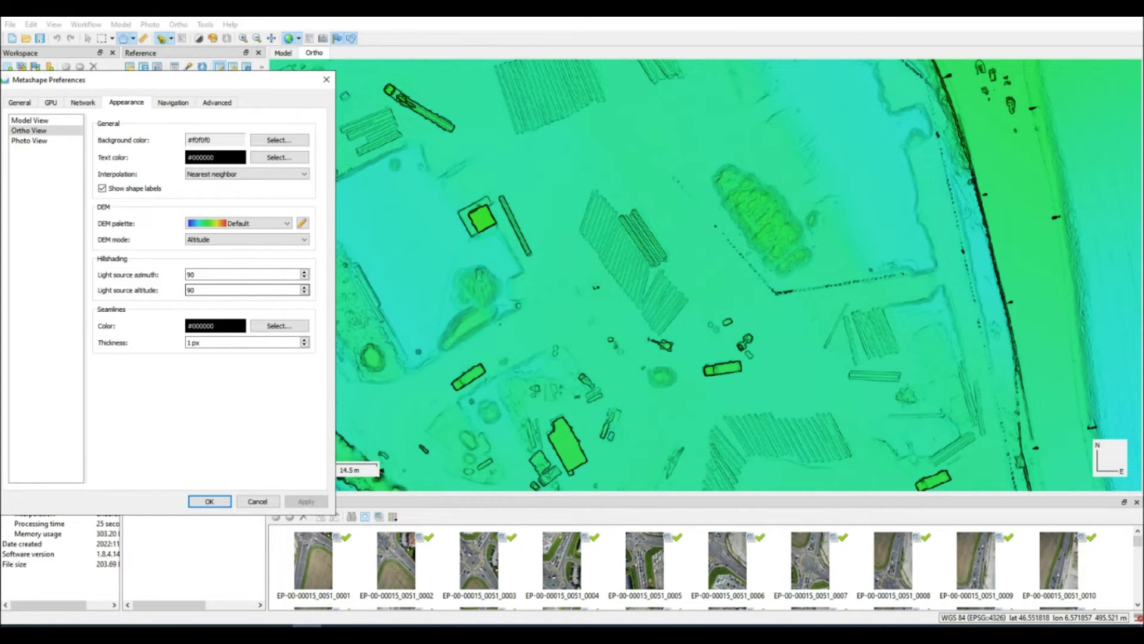
double_click(190, 289)
text(45)
click(306, 501)
Restore the light source azimuth to 315.
click(194, 274)
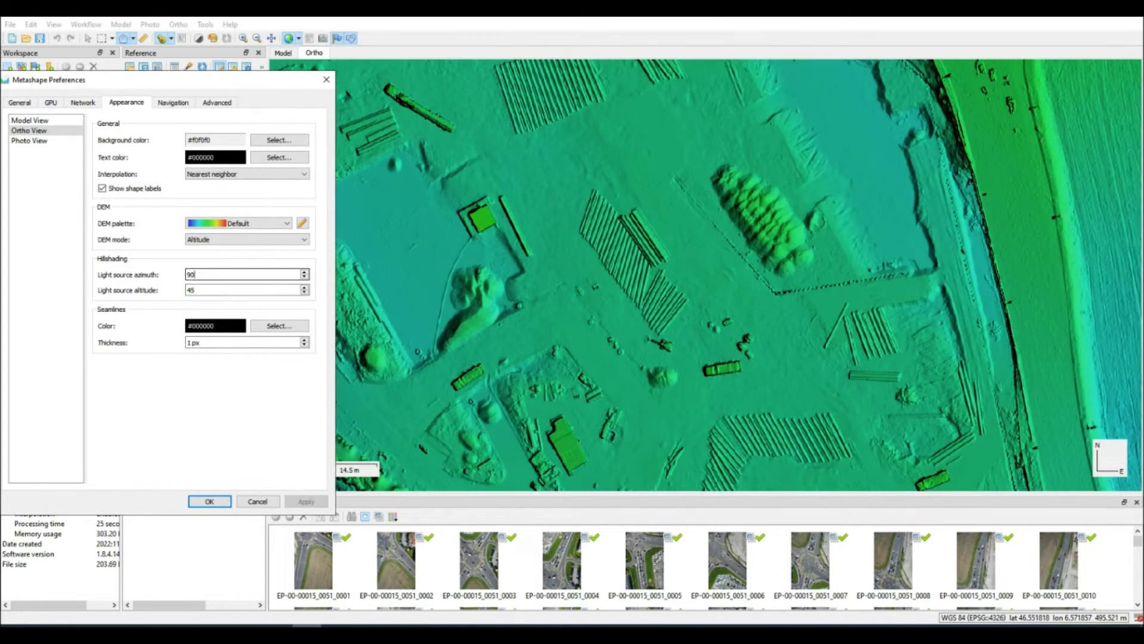
double_click(191, 274)
text(315)
click(306, 501)
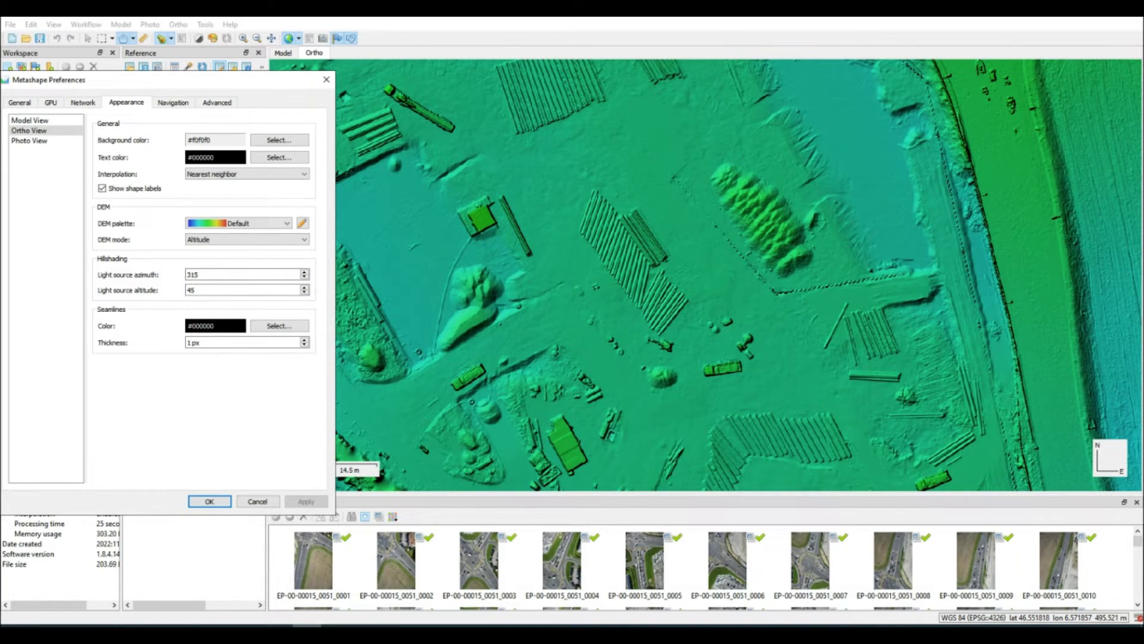
Set the DEM display mode to Slope and close Preferences.
click(245, 239)
click(203, 249)
click(305, 501)
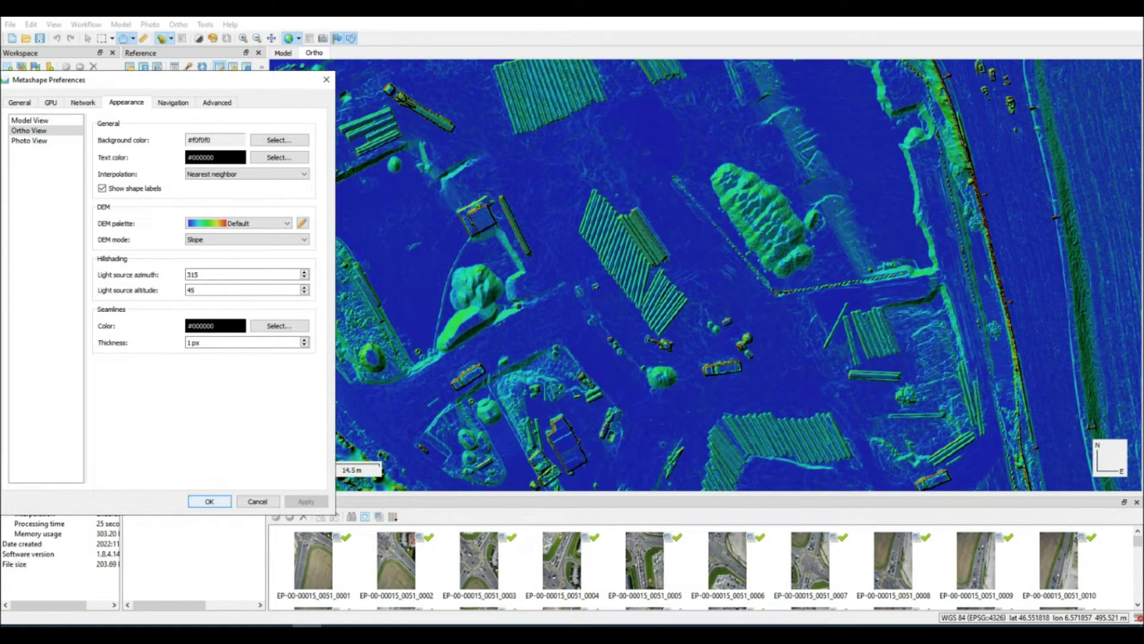
click(209, 501)
Zoom in and out around the large stockpile and pipe stacks on the slope map.
scroll(808, 209, up, 3)
scroll(810, 196, up, 1)
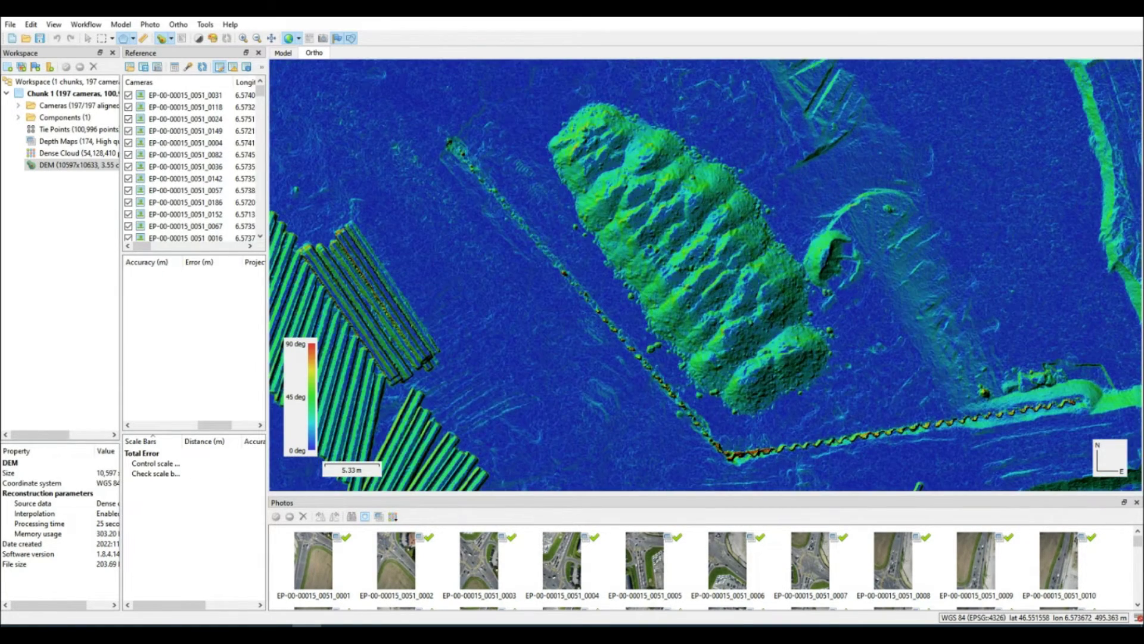
scroll(766, 202, up, 1)
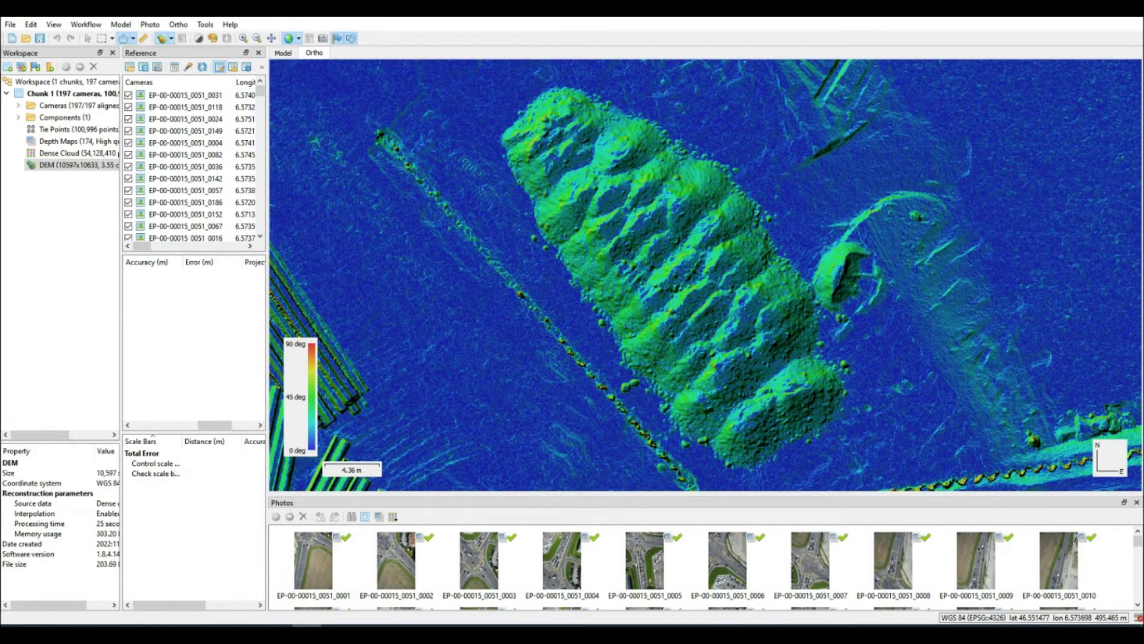
scroll(810, 292, up, 5)
scroll(813, 295, up, 2)
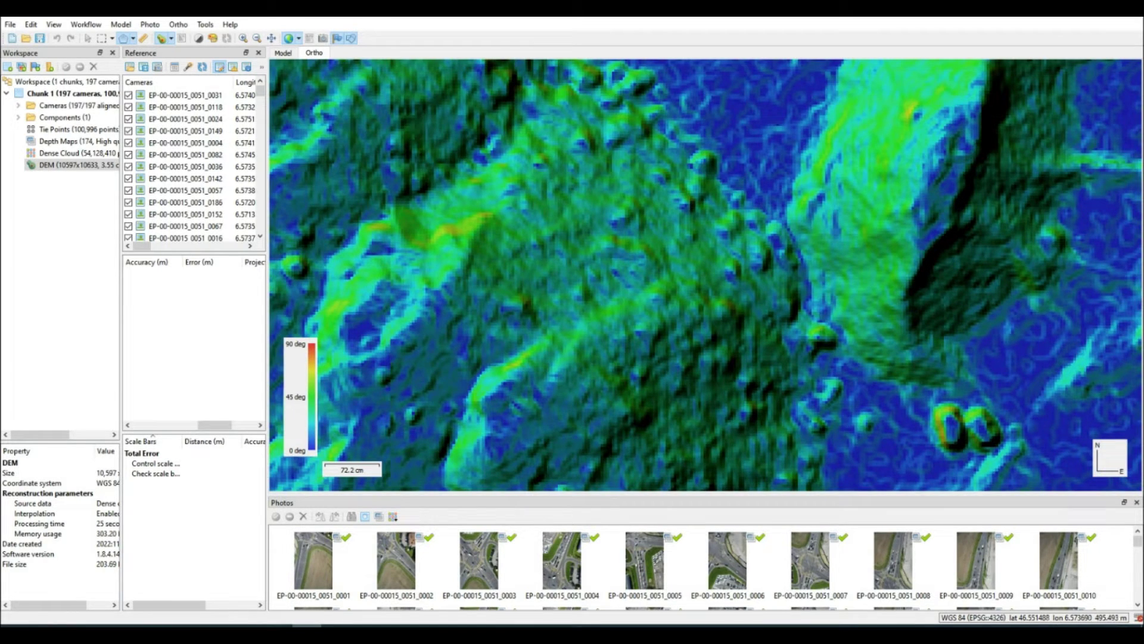
scroll(813, 294, down, 9)
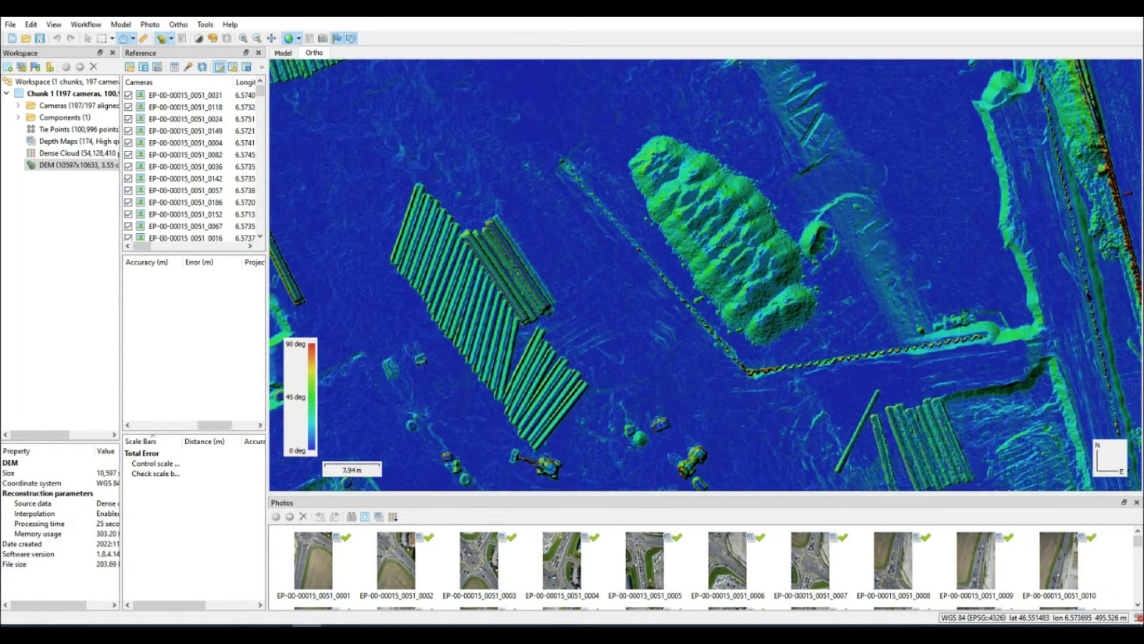
scroll(661, 263, up, 5)
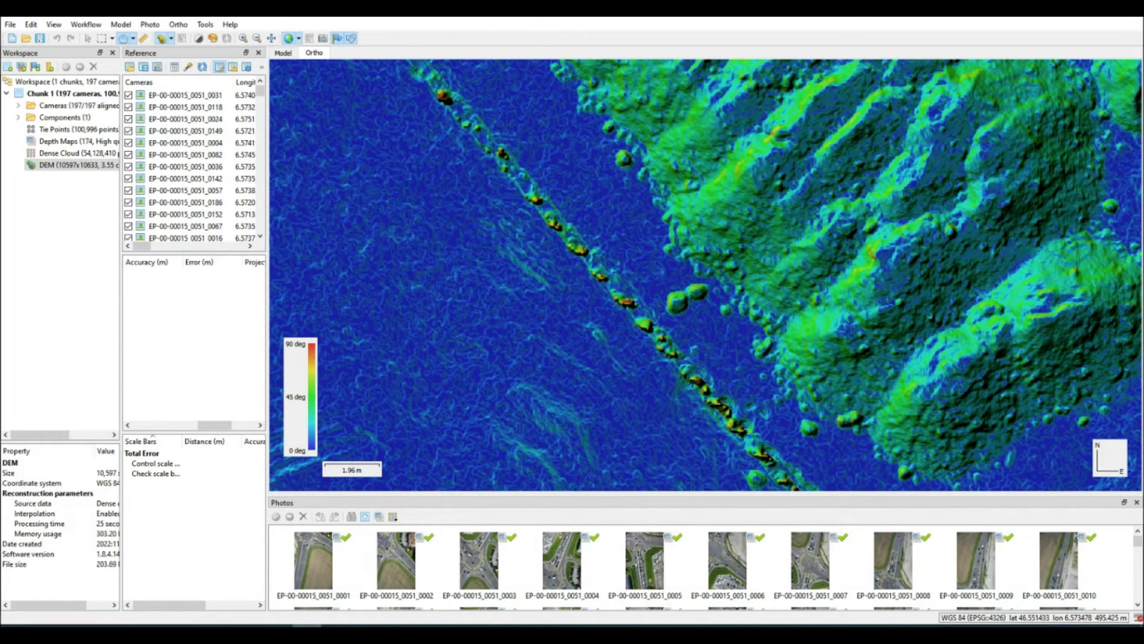
scroll(655, 268, down, 4)
scroll(685, 274, up, 2)
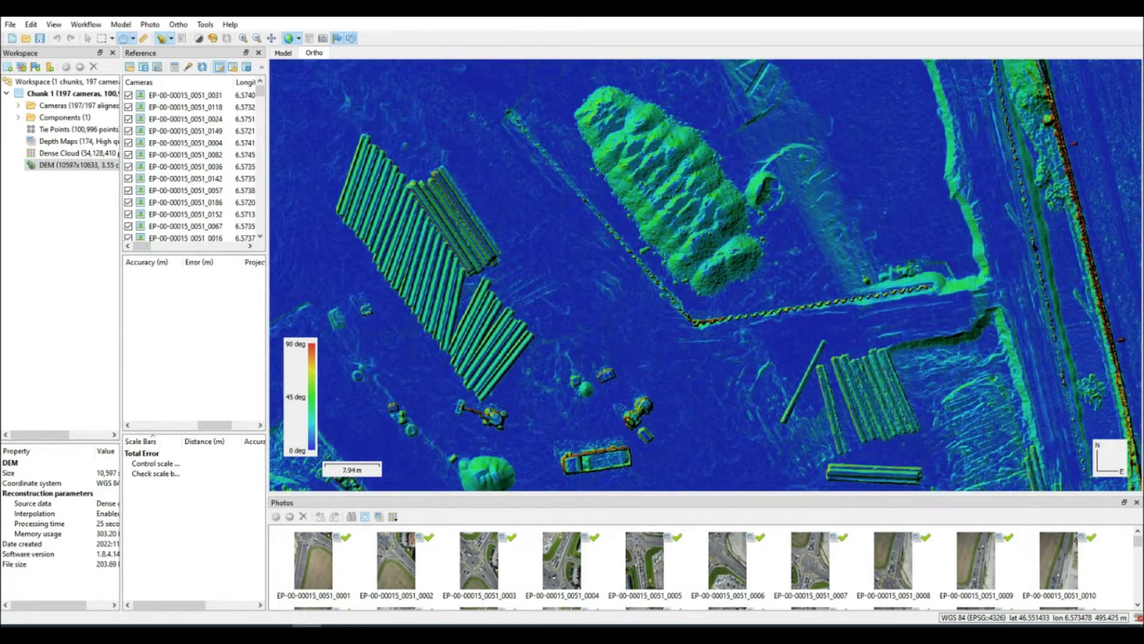
scroll(707, 274, up, 1)
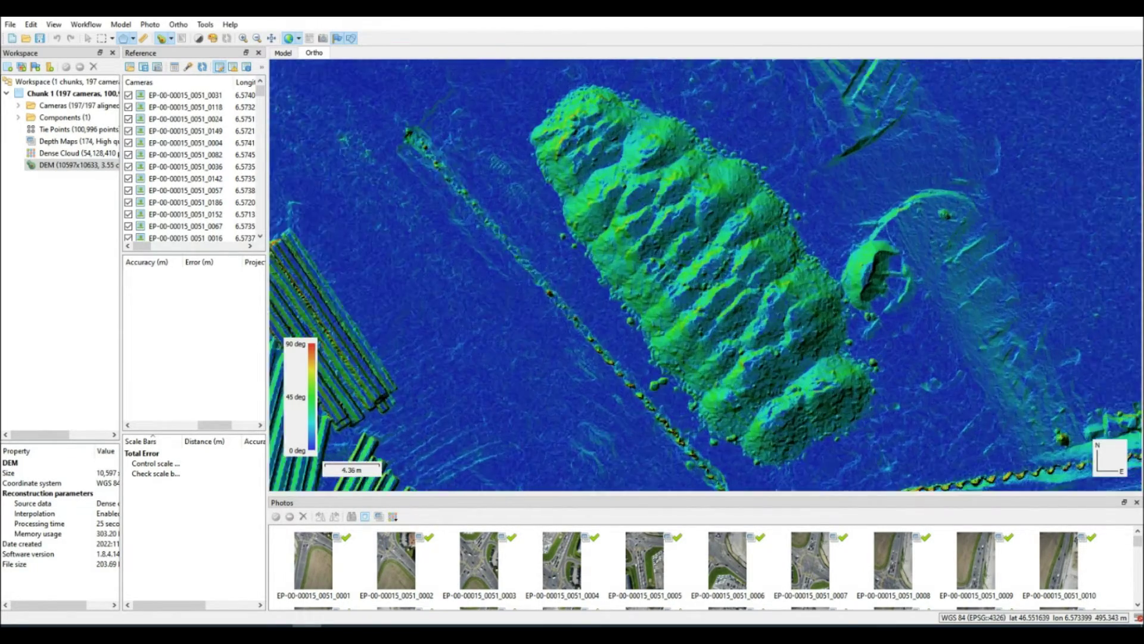
Recolour the DEM by Altitude (486–513 m) and start a polygon at the stockpile's northwest end.
click(205, 25)
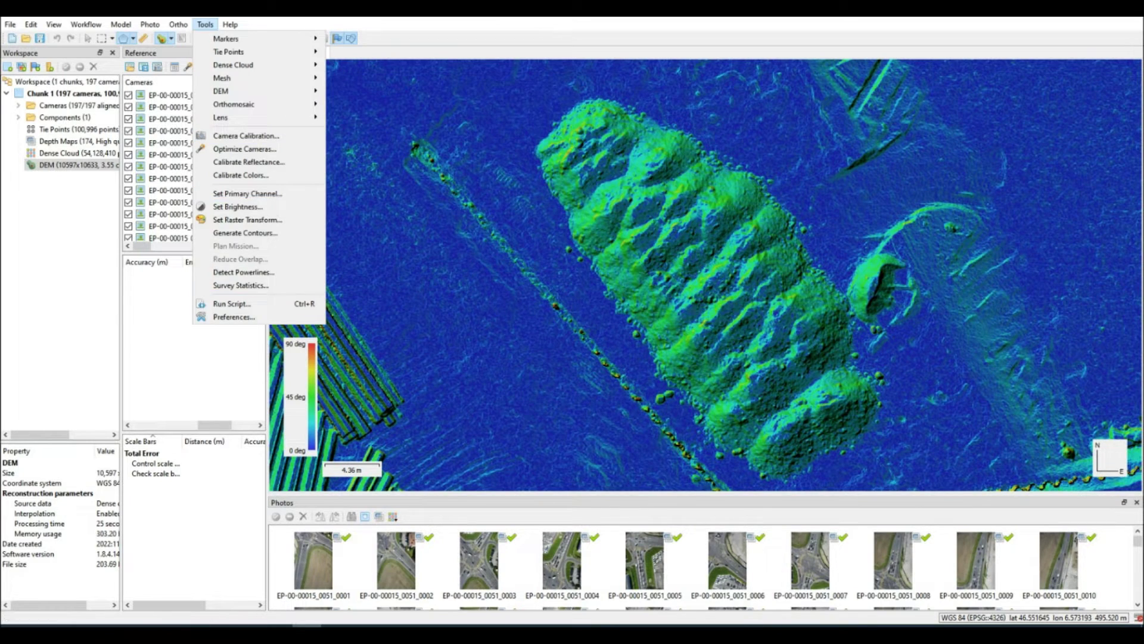
click(226, 316)
click(533, 122)
click(435, 149)
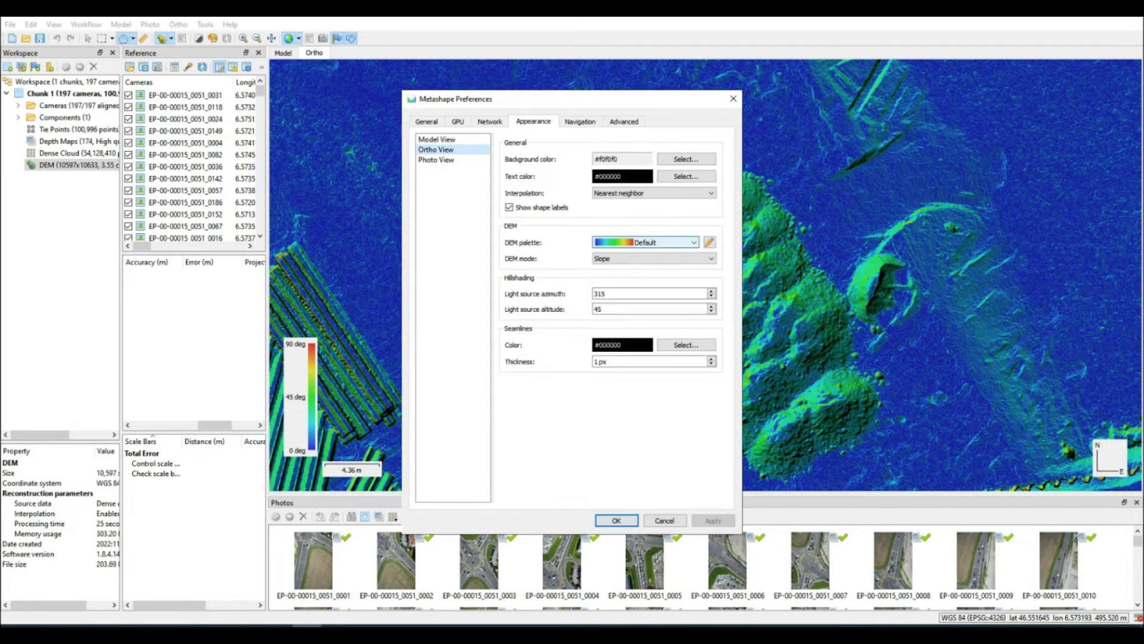
click(652, 258)
click(653, 267)
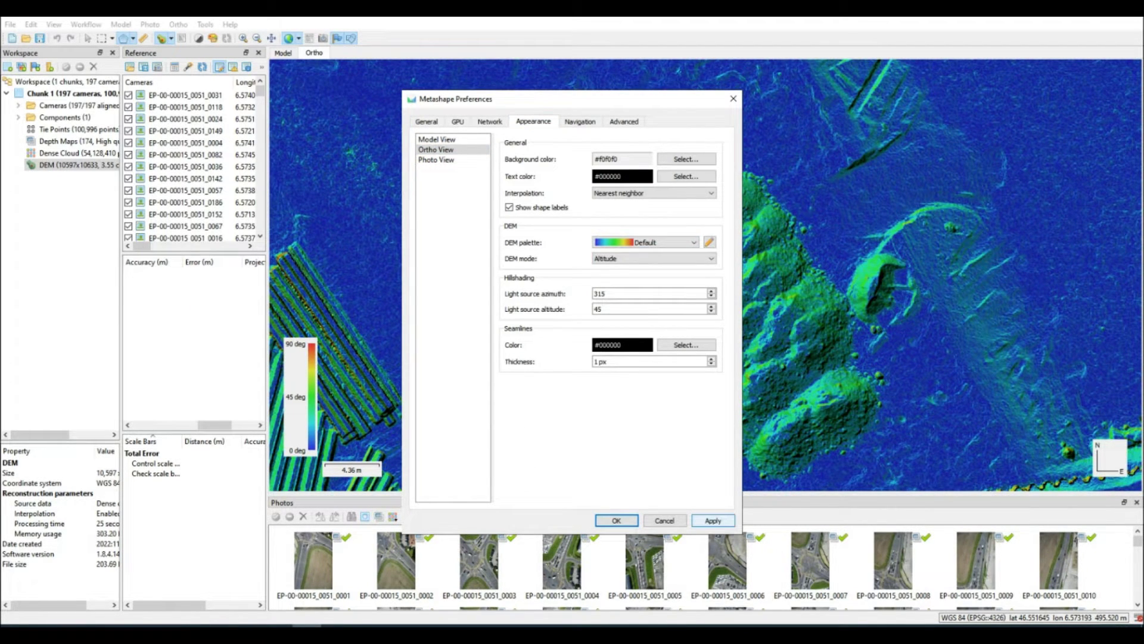
click(713, 520)
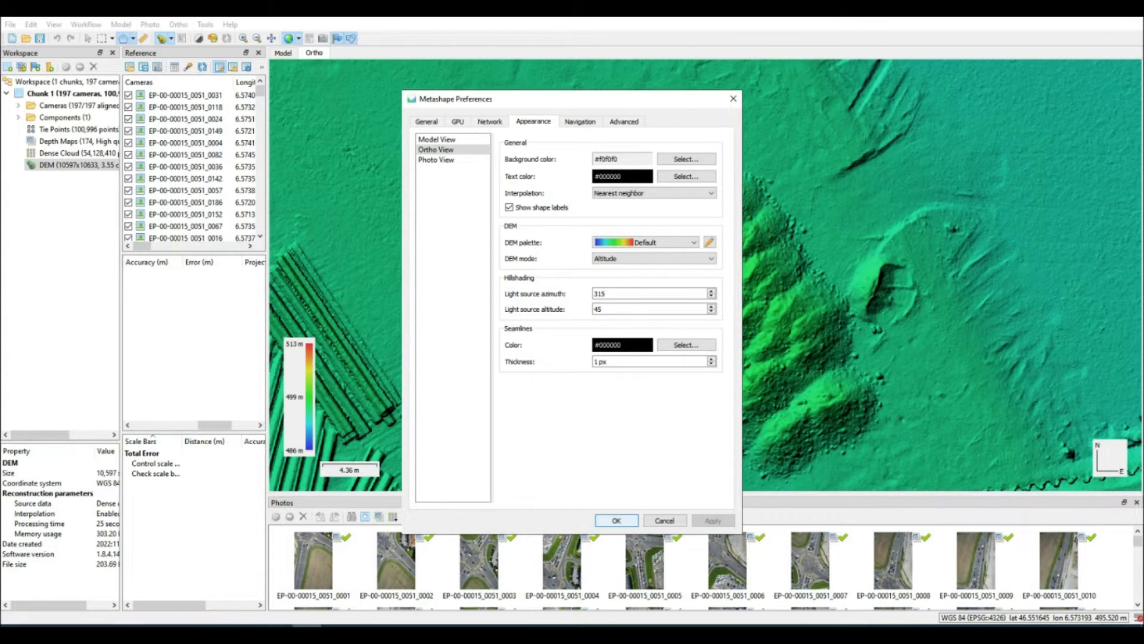
click(617, 520)
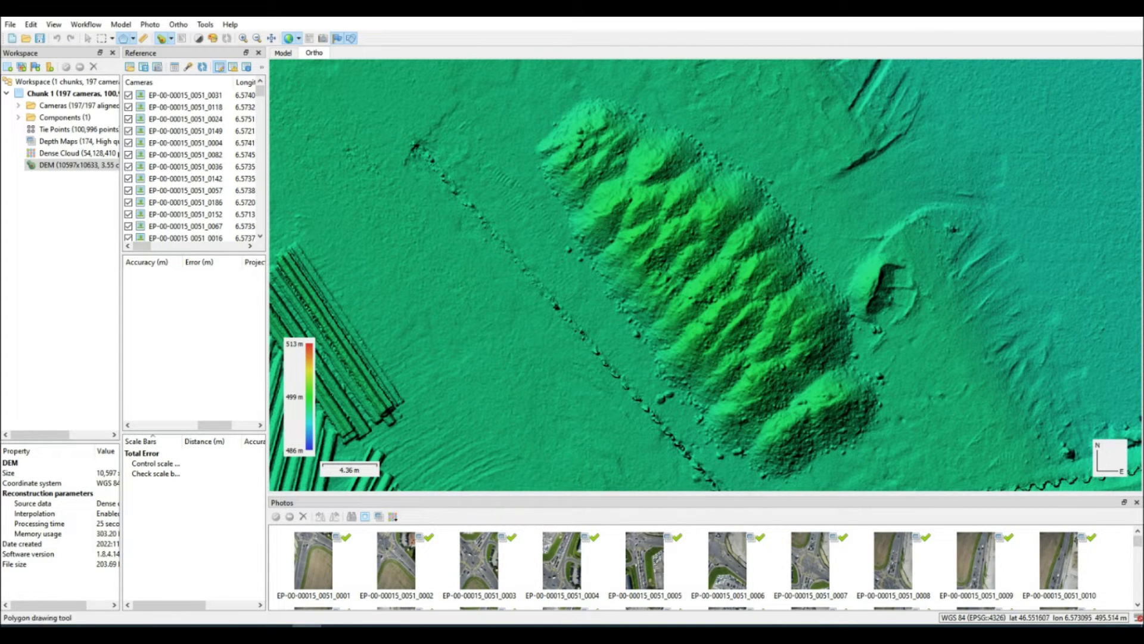
click(132, 38)
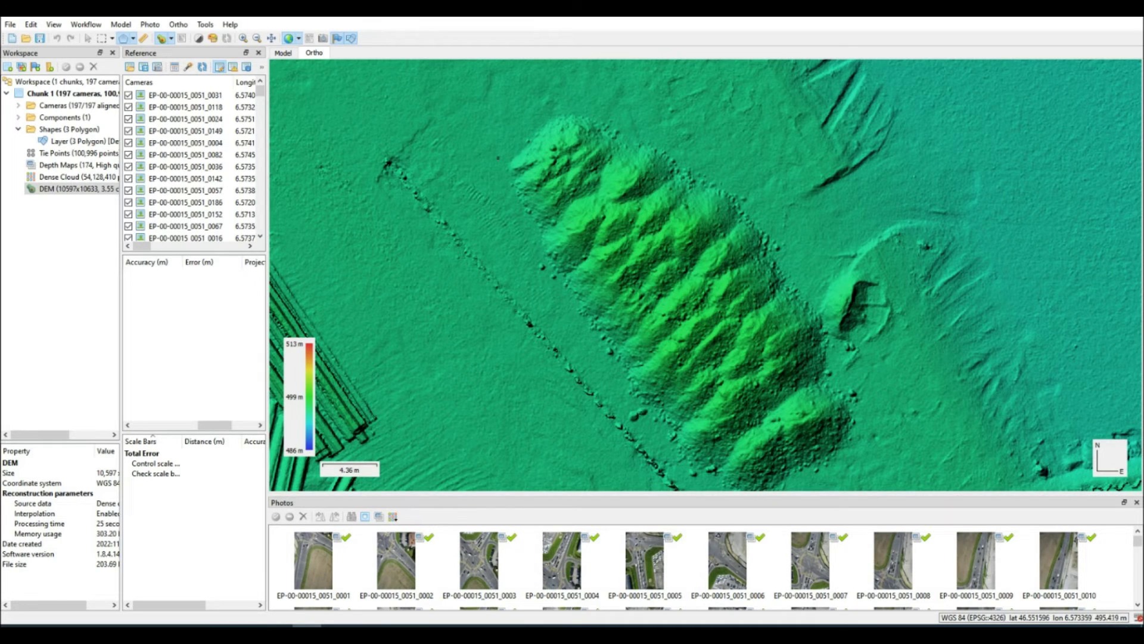
click(499, 158)
Place outline vertices along the stockpile's top edge, its northern tip and down the east side.
click(561, 104)
click(610, 114)
click(629, 131)
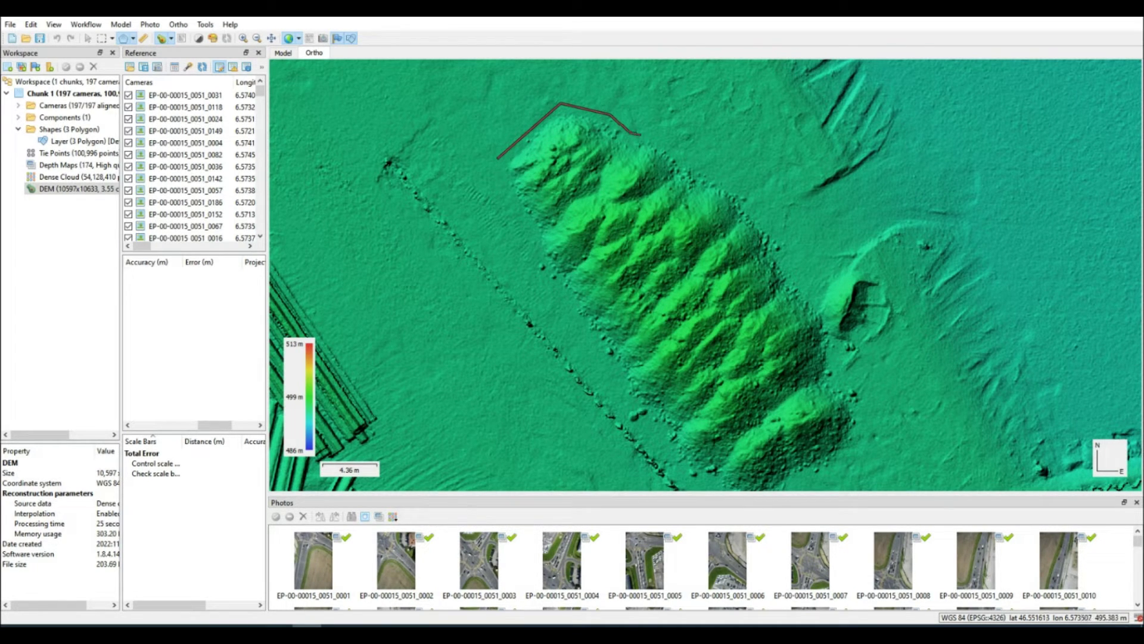
click(660, 143)
click(747, 189)
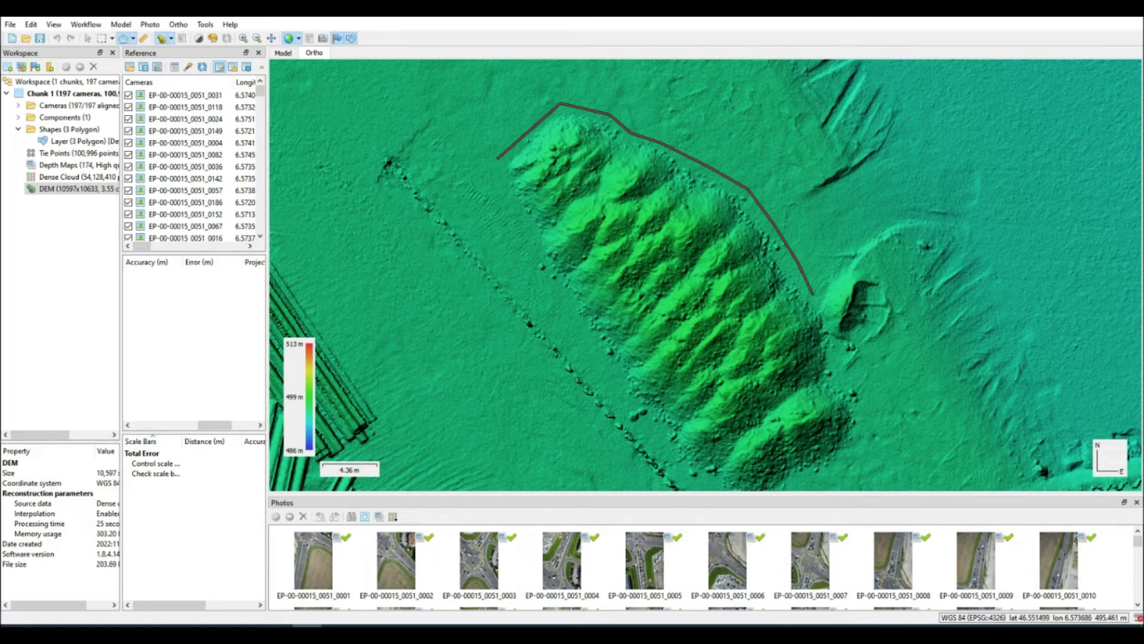
scroll(844, 345, up, 5)
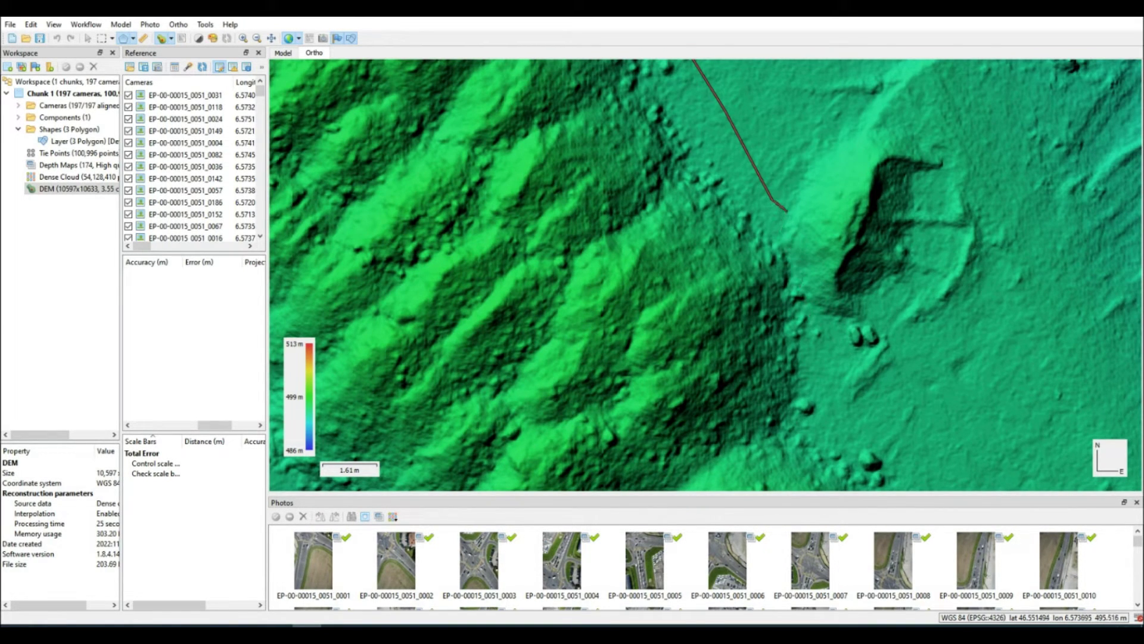
click(772, 197)
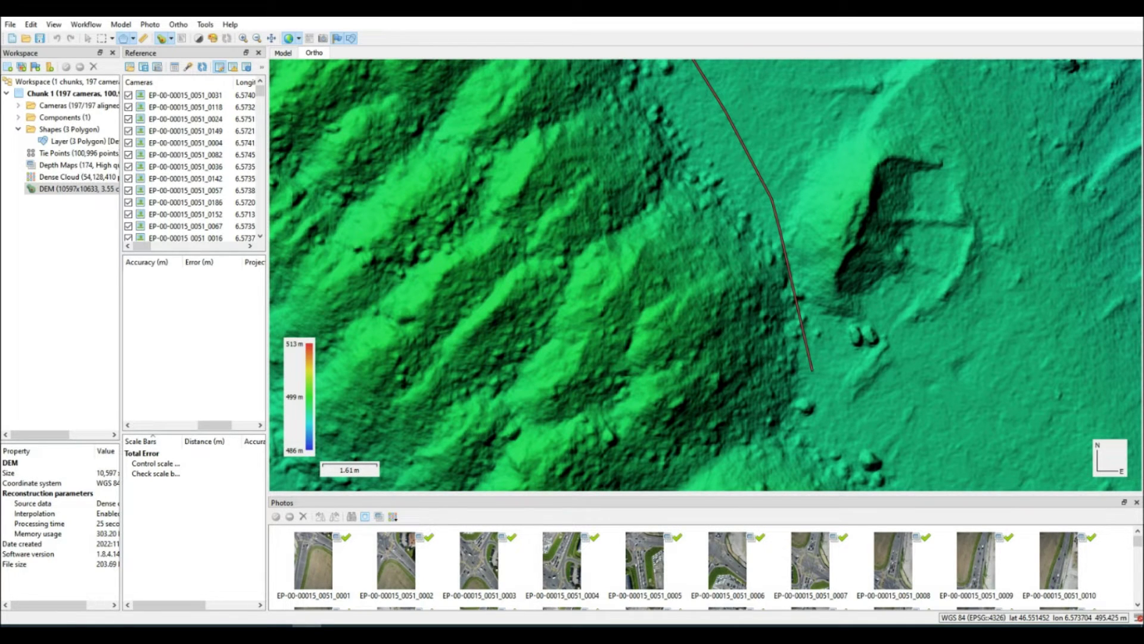
Continue the outline past the southeast corner, around the southern tip and along the southern base.
click(812, 371)
scroll(864, 428, down, 5)
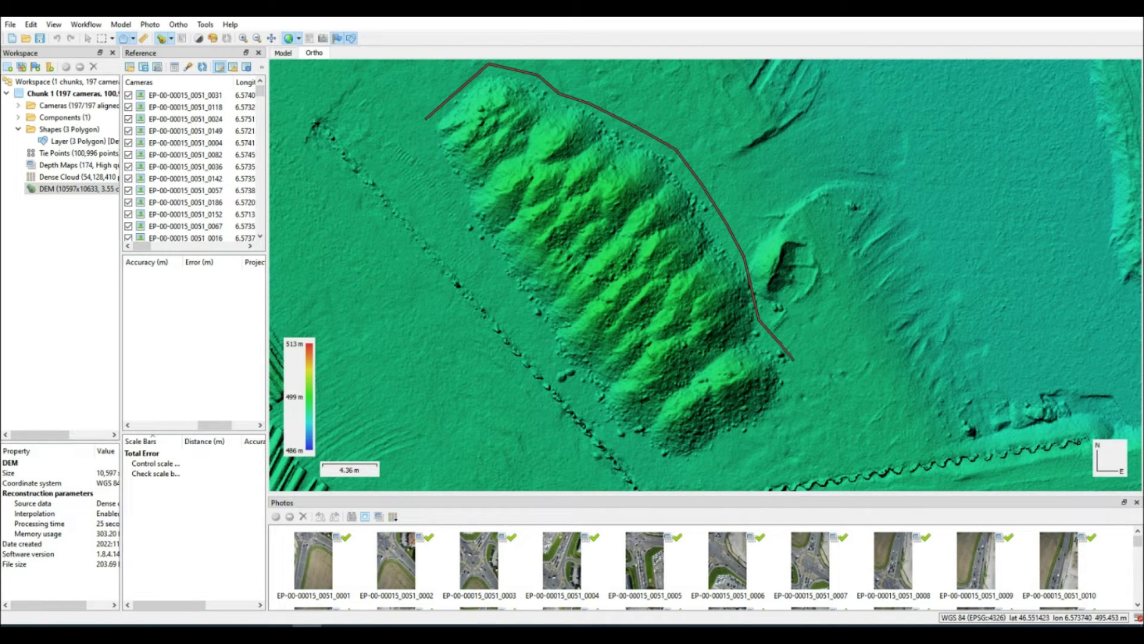
click(792, 359)
click(796, 384)
click(776, 425)
click(696, 464)
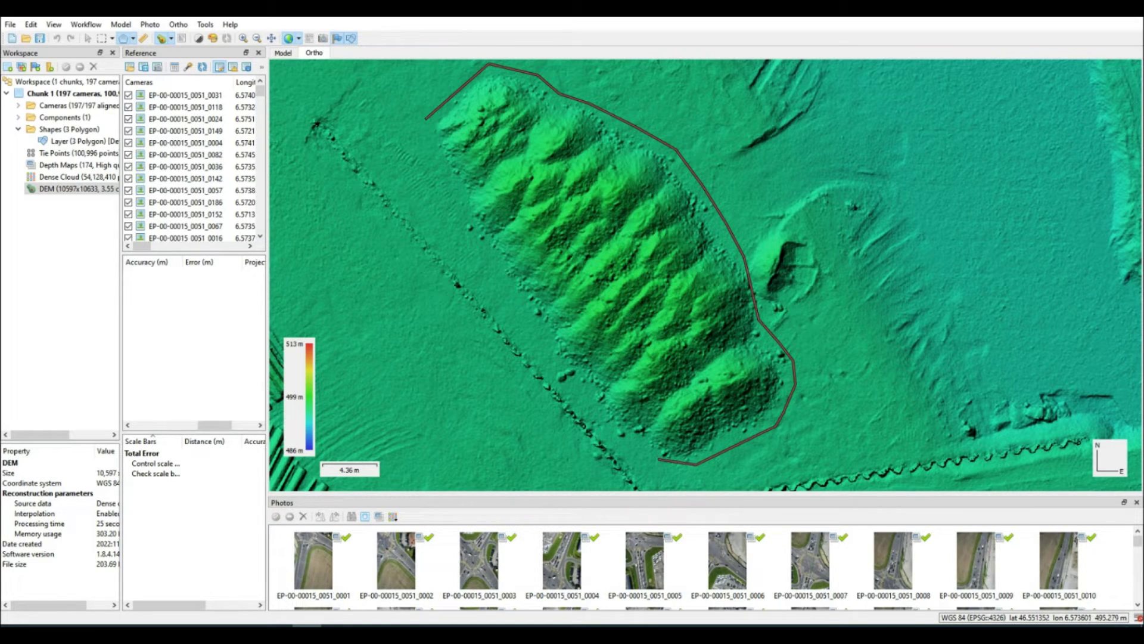
click(660, 465)
Add vertices up the pile's west side to its northwest end, then close the polygon.
scroll(574, 372, up, 5)
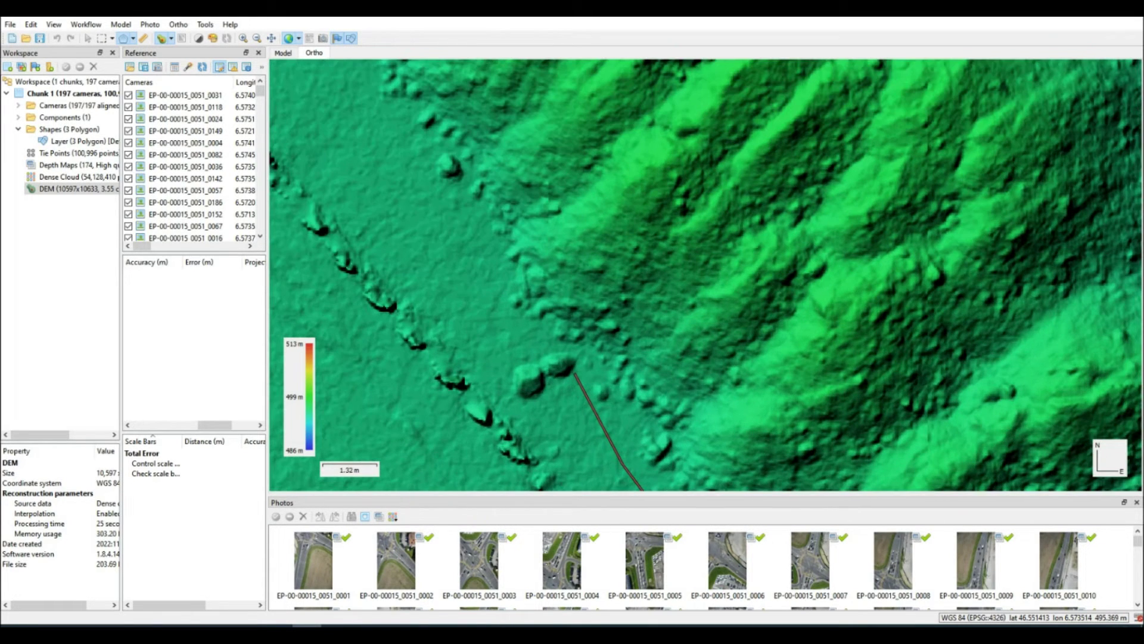
click(579, 381)
click(586, 351)
click(542, 343)
scroll(495, 298, down, 3)
scroll(508, 315, down, 1)
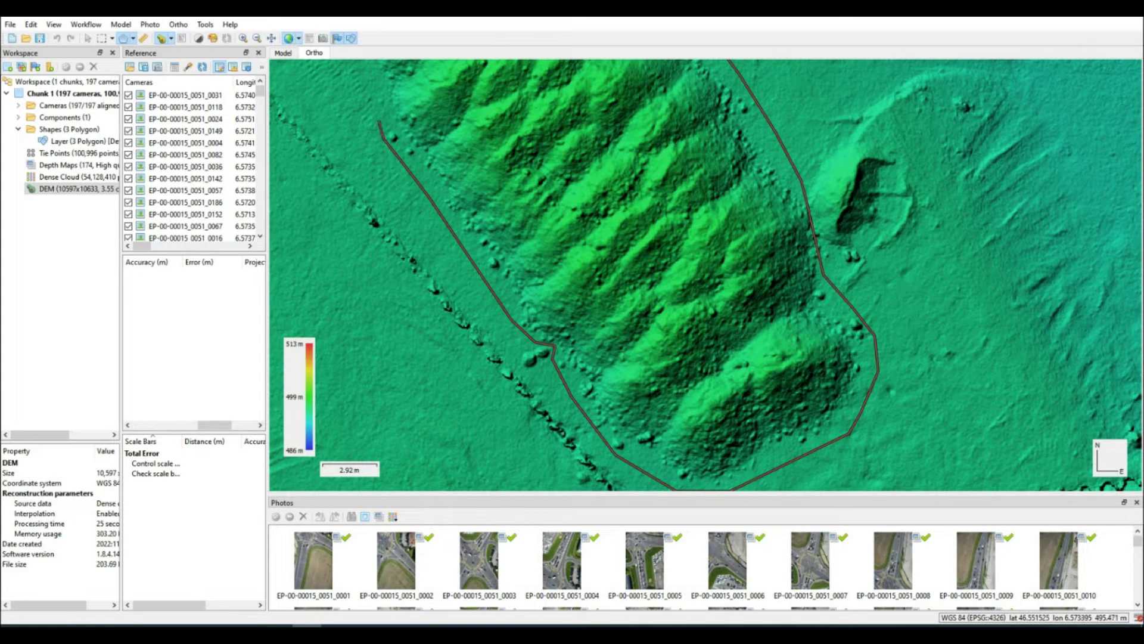
click(380, 117)
scroll(433, 220, down, 4)
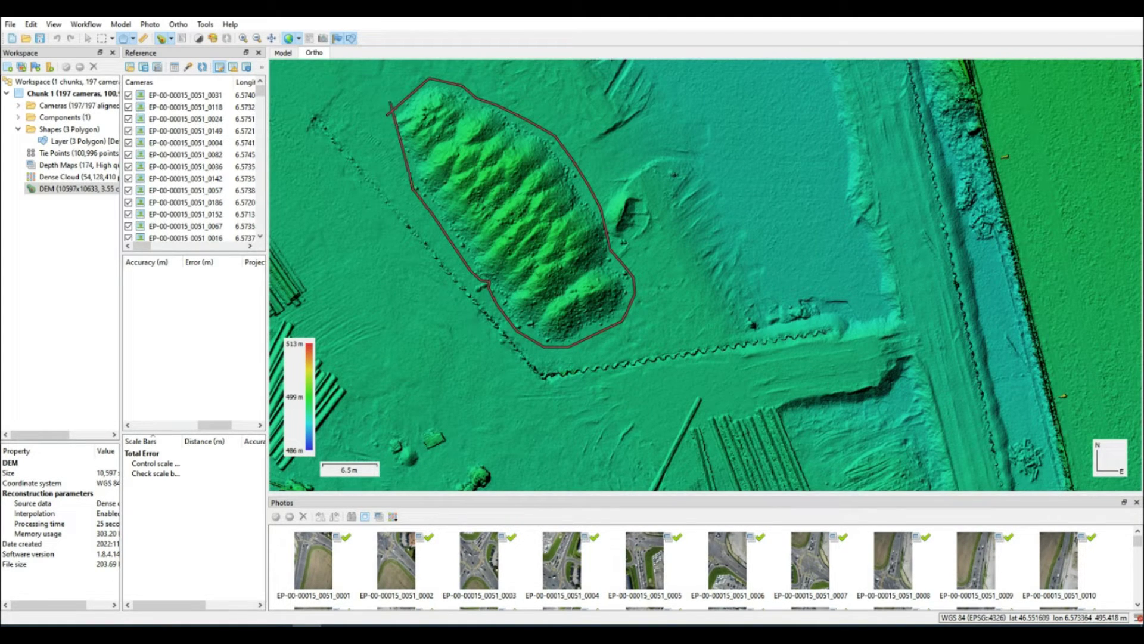
scroll(382, 101, up, 5)
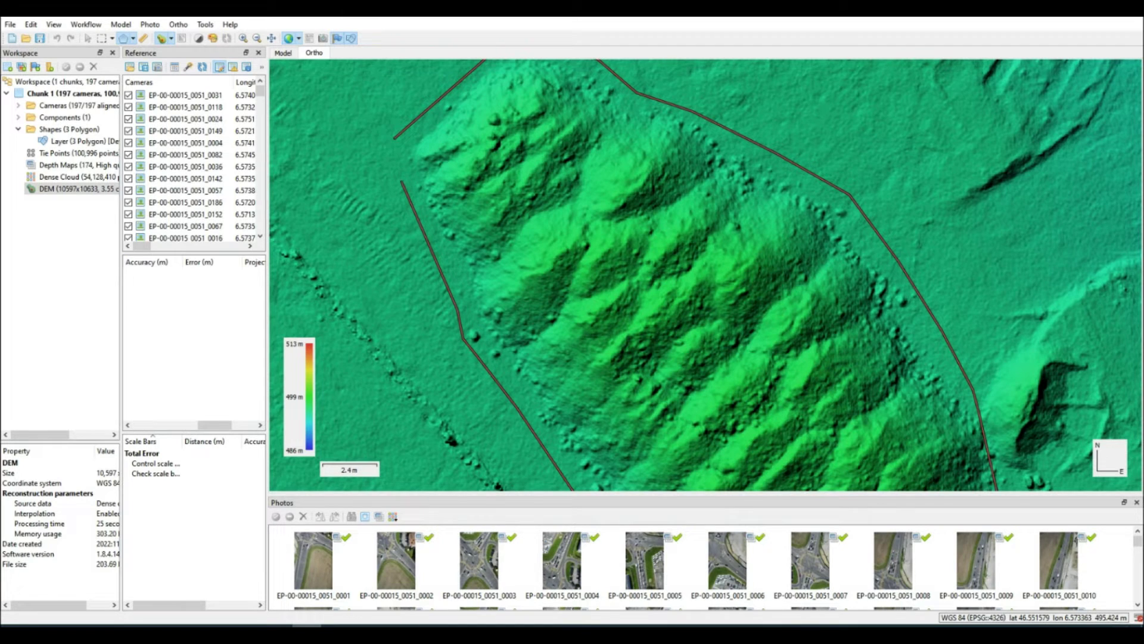
double_click(394, 138)
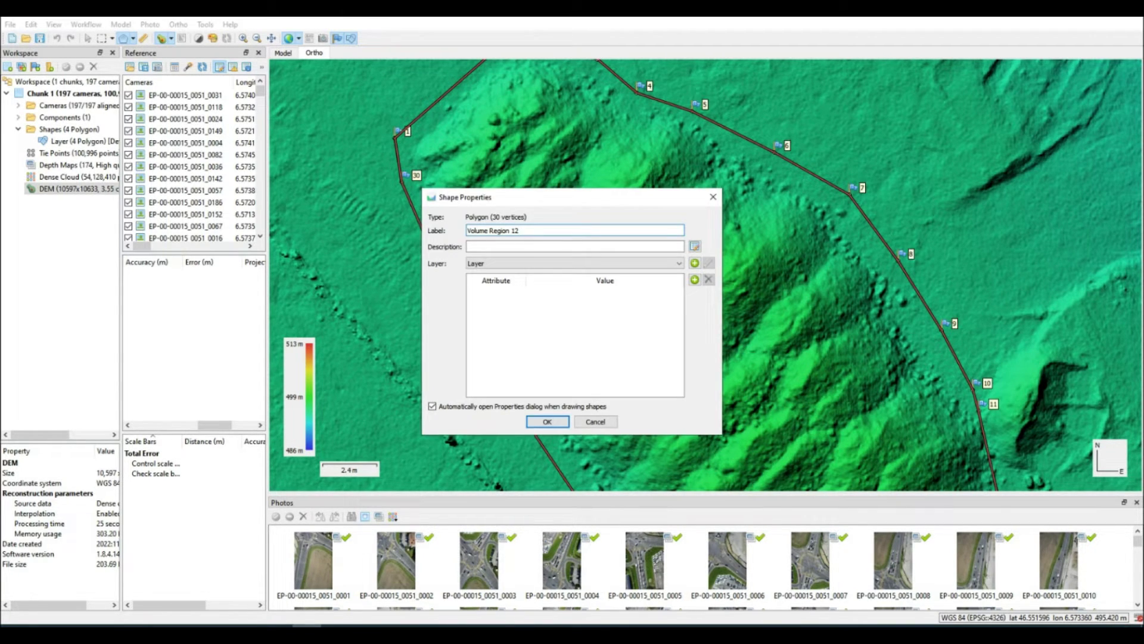
Accept the new 30-vertex polygon with its label Volume Region 12.
click(548, 421)
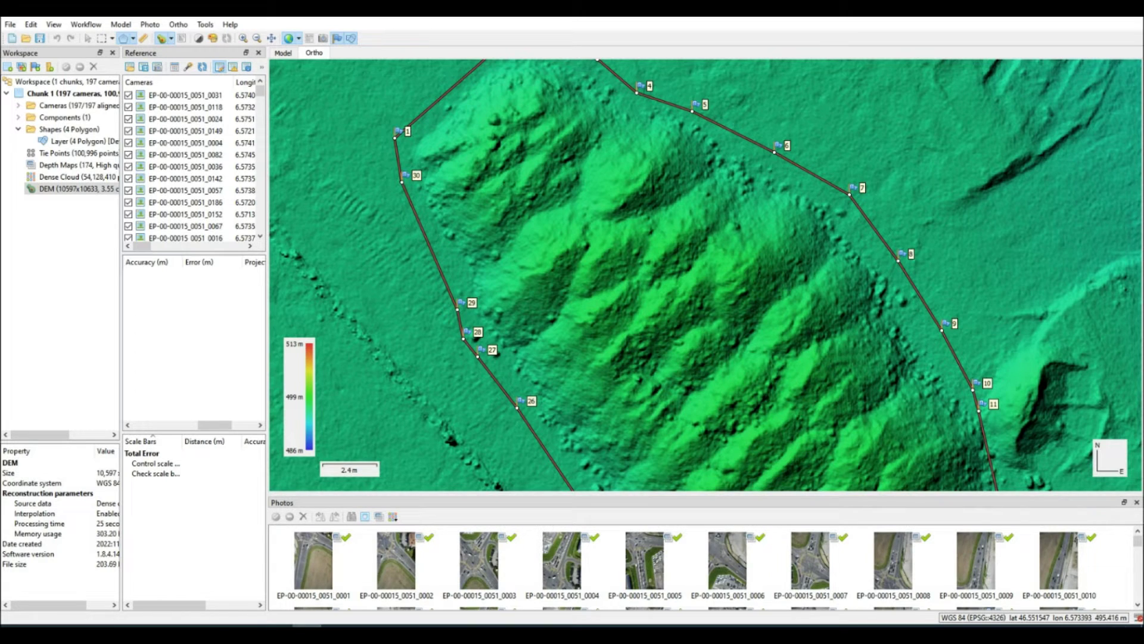
Insert two new vertices on the polygon's west edge, undoing a third one.
drag(430, 245, 454, 260)
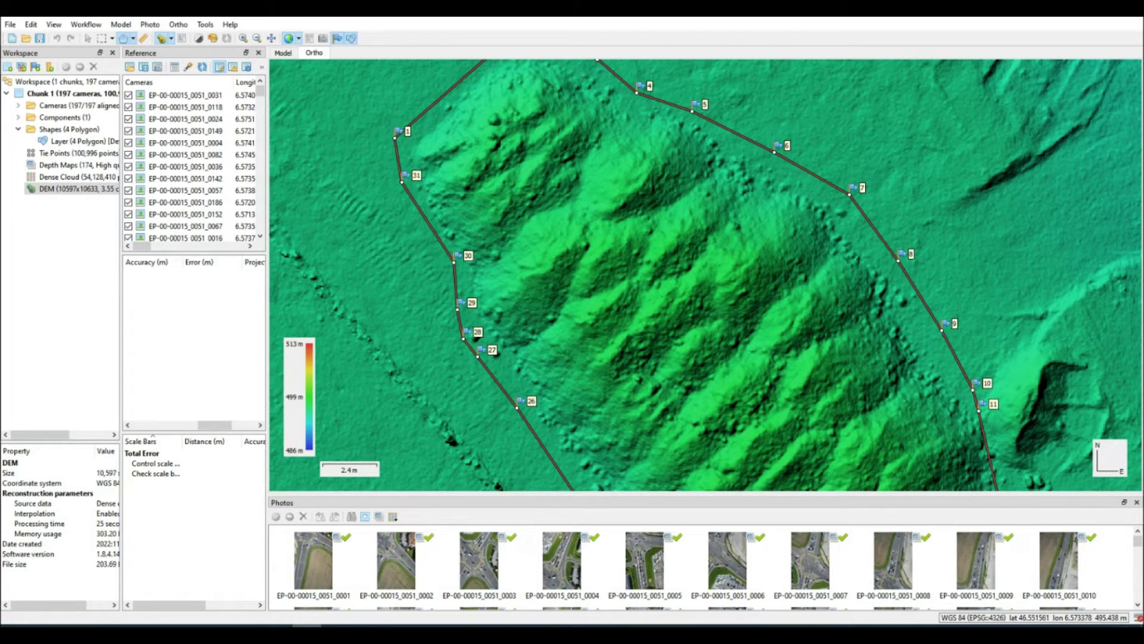
drag(427, 221, 427, 226)
drag(415, 204, 441, 192)
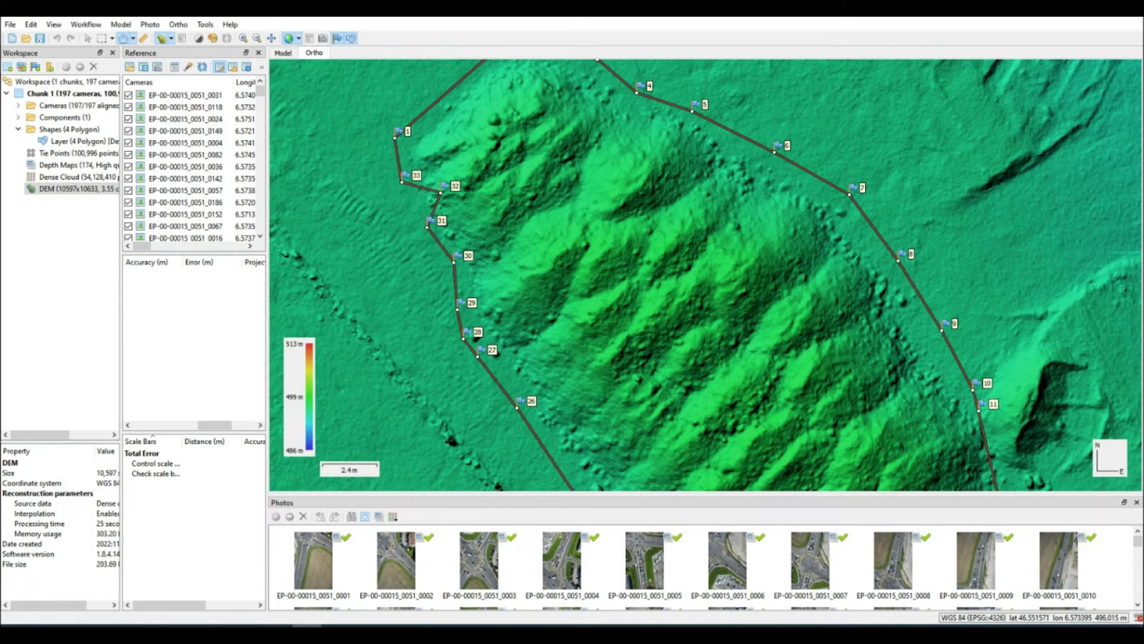
key(ctrl+z)
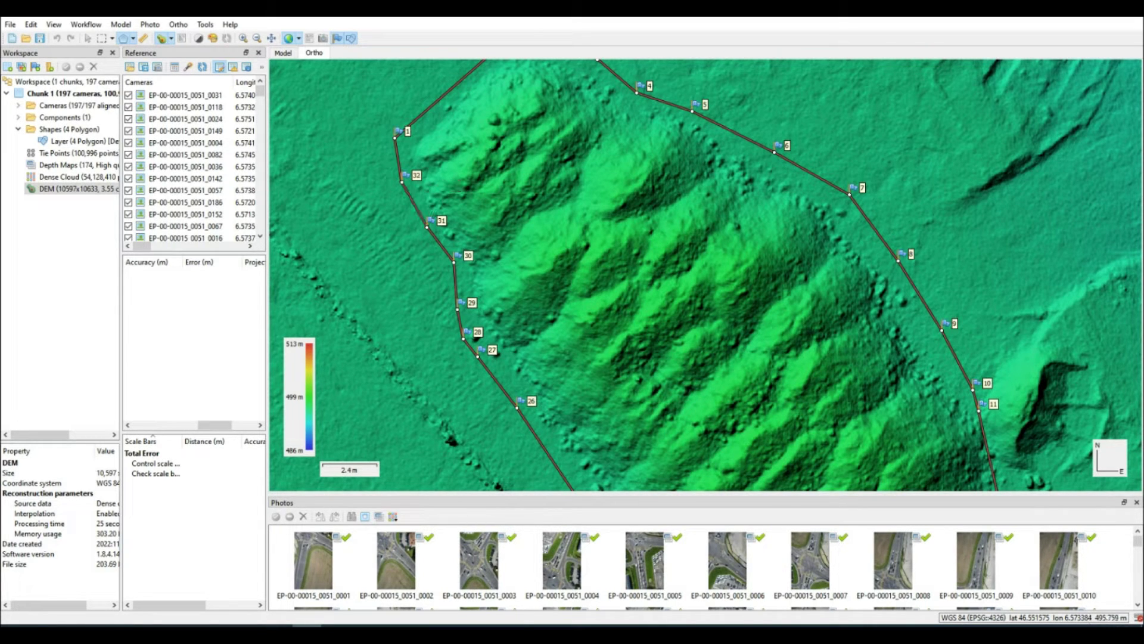
Zoom out and bring up the context menu for Volume Region 12.
scroll(486, 204, down, 1)
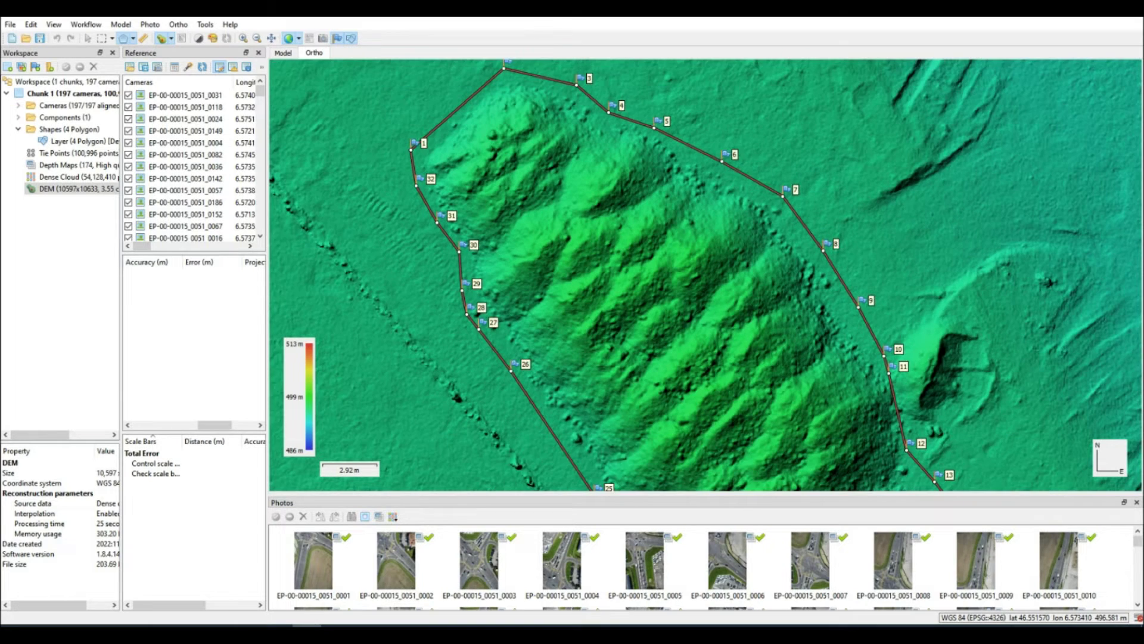
scroll(480, 204, down, 1)
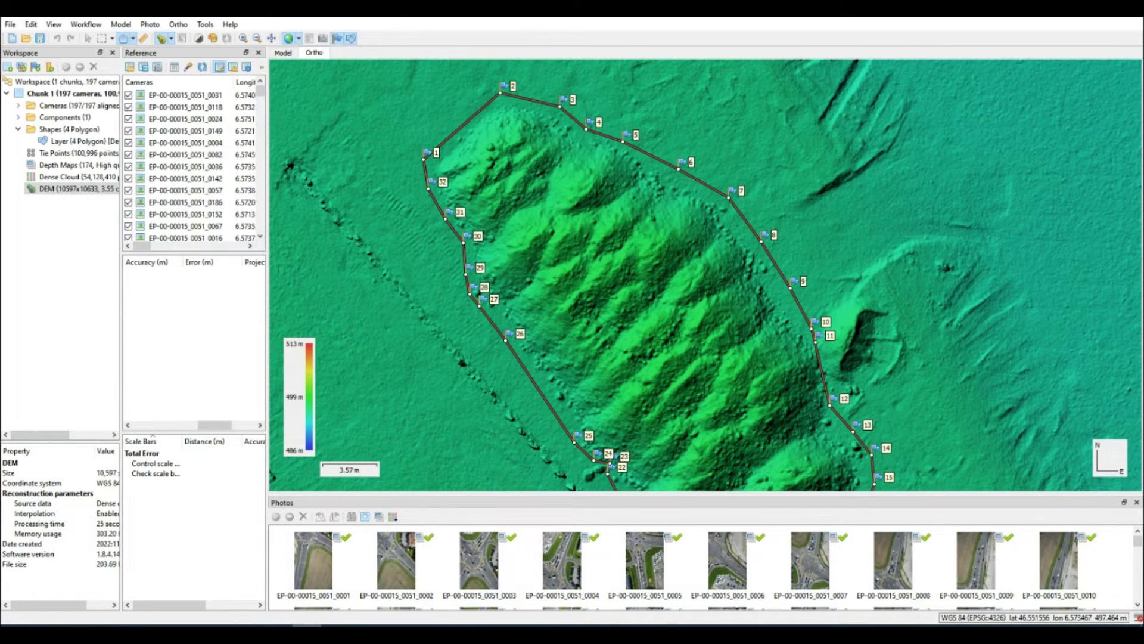
scroll(551, 225, down, 2)
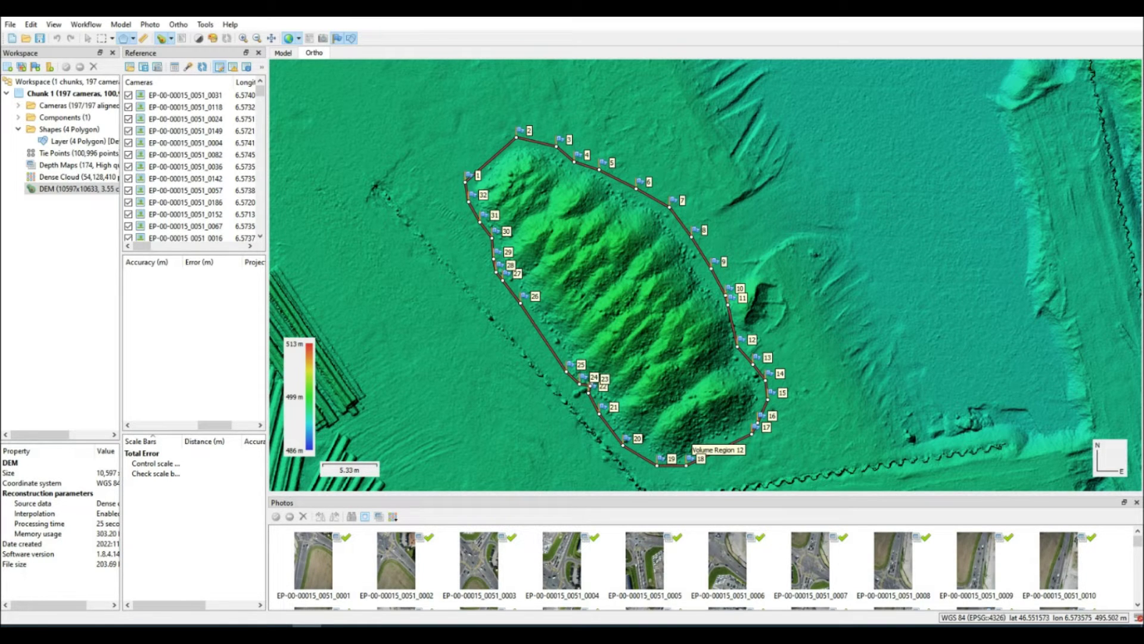
right_click(627, 183)
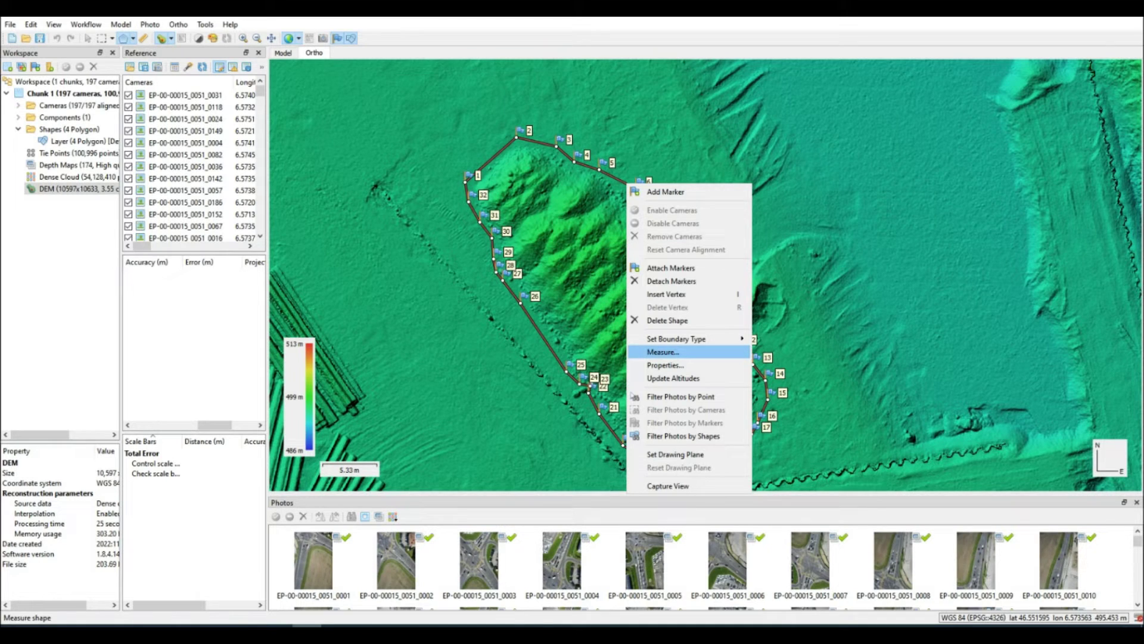
Show Volume Region 12's elevation profile (93.507 m long, peak 495.621 m) beside the map.
click(662, 352)
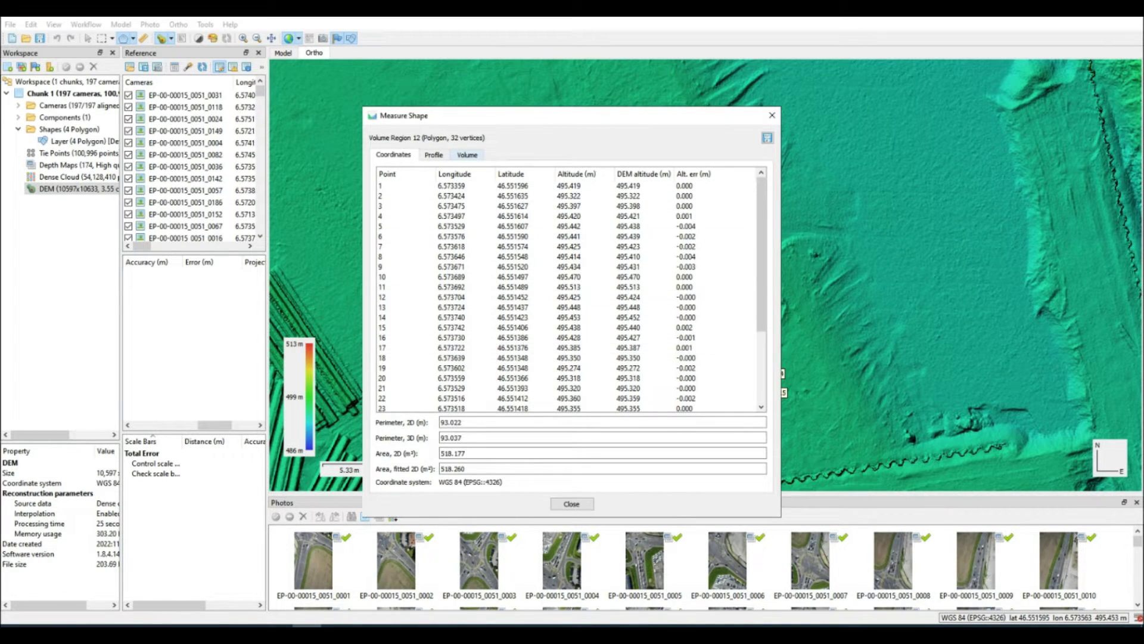
click(434, 155)
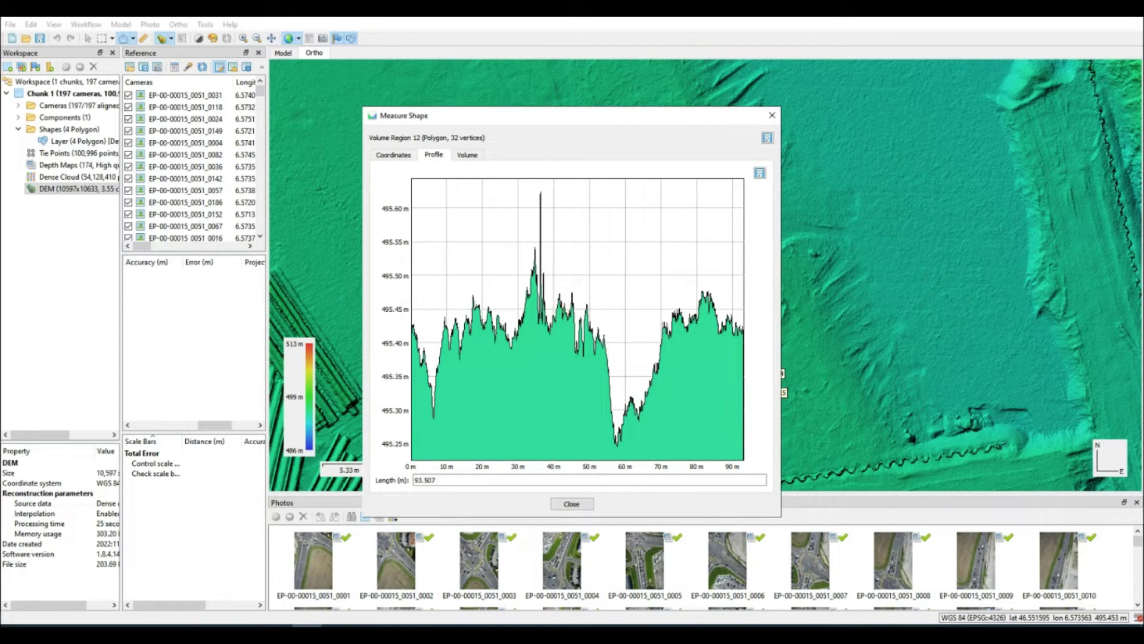
drag(671, 115, 484, 92)
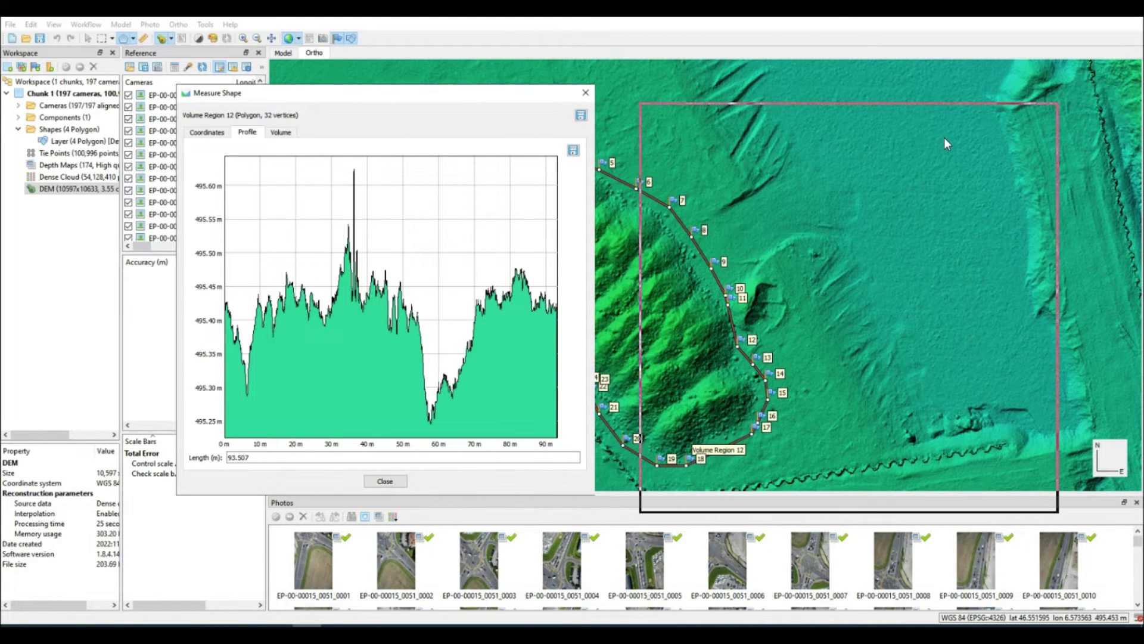
drag(965, 137, 978, 126)
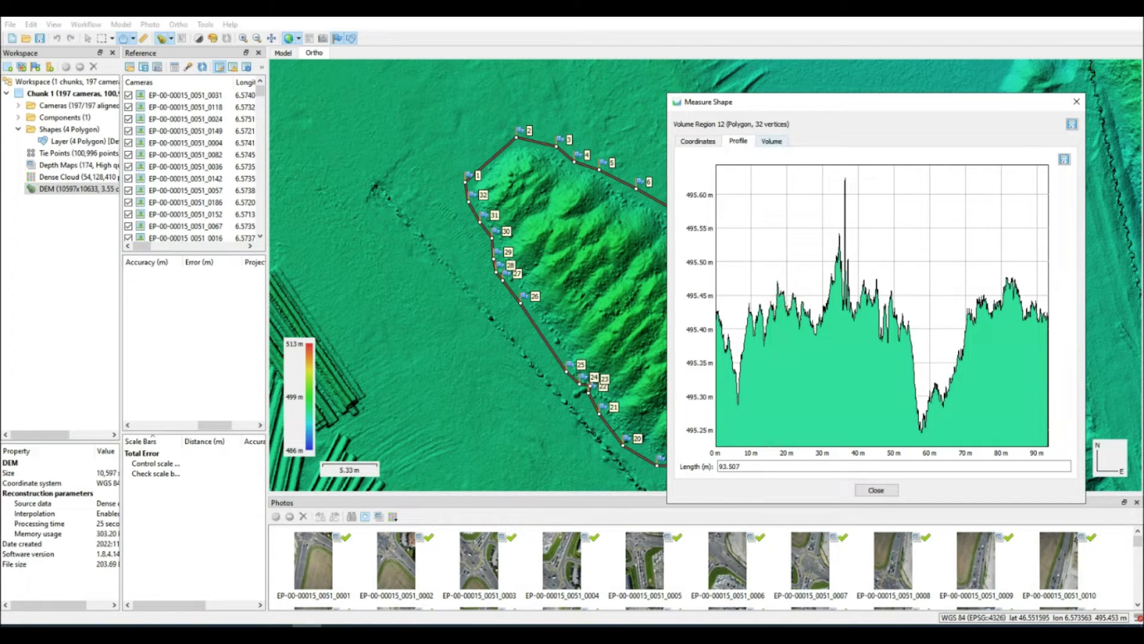
Read Volume Region 12's best-fit-plane volumes: 553.077 m³ above, 1.706 m³ below, 551.371 m³ total.
click(772, 142)
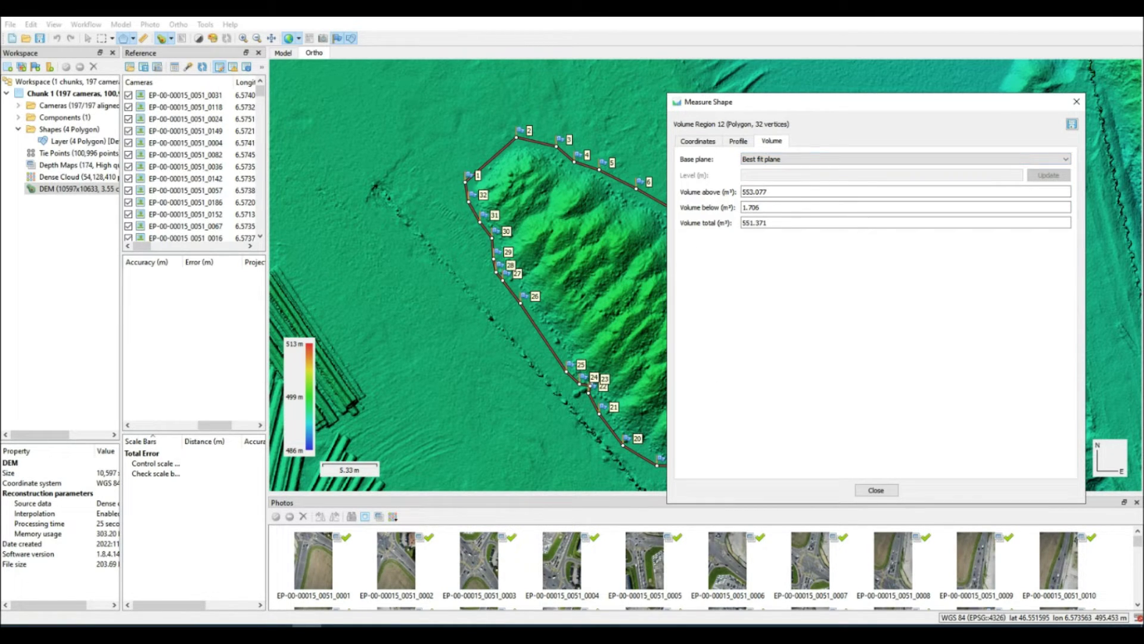
click(739, 140)
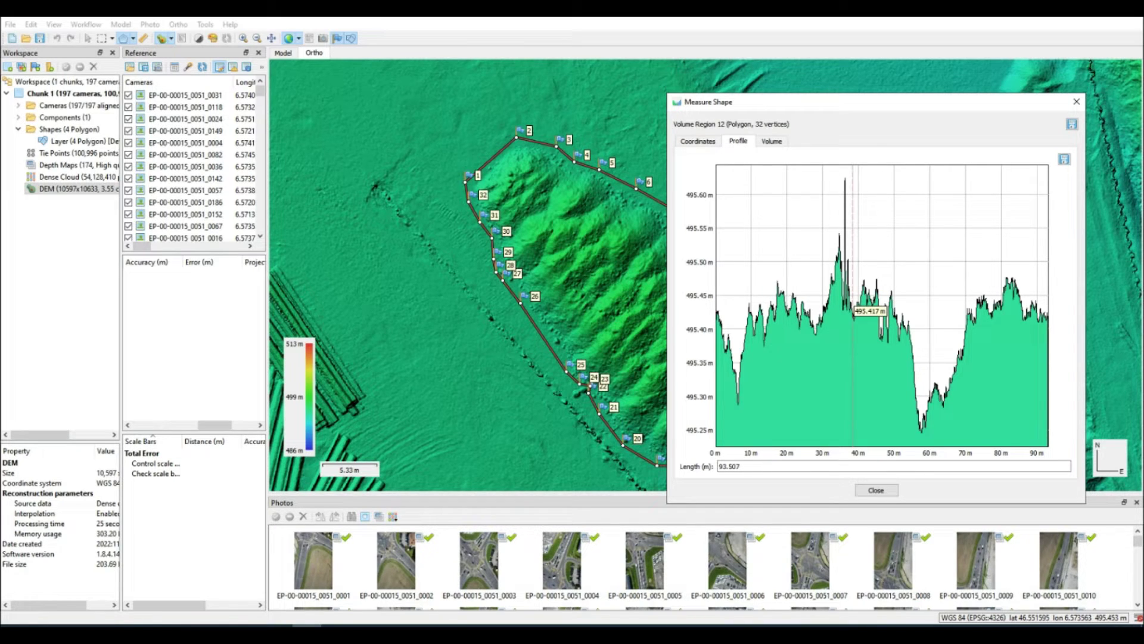
click(771, 140)
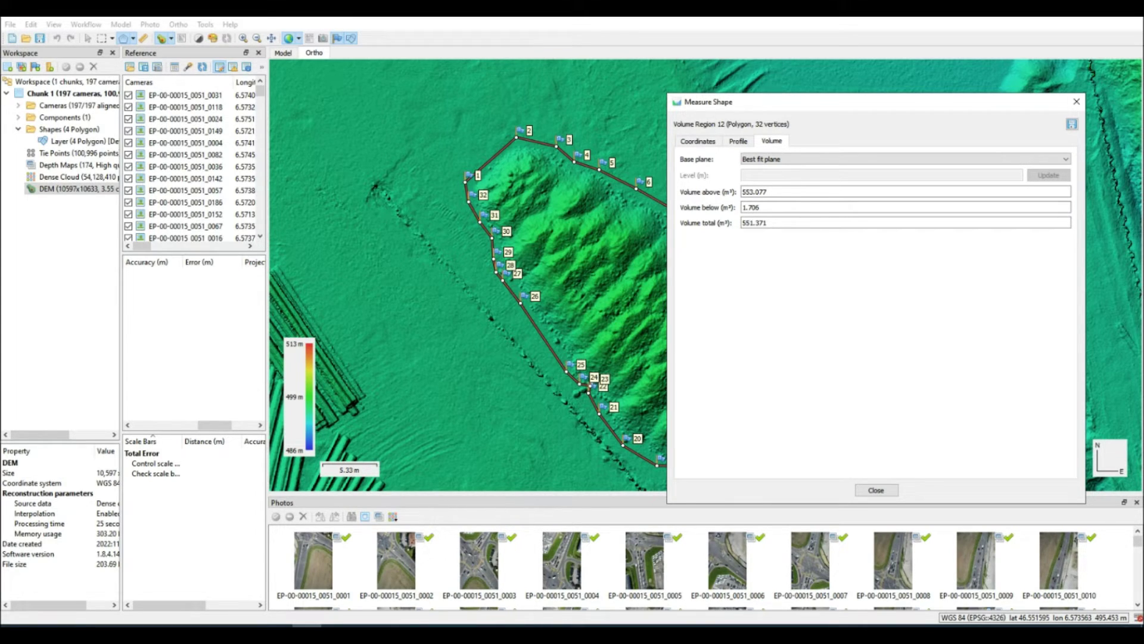
click(903, 159)
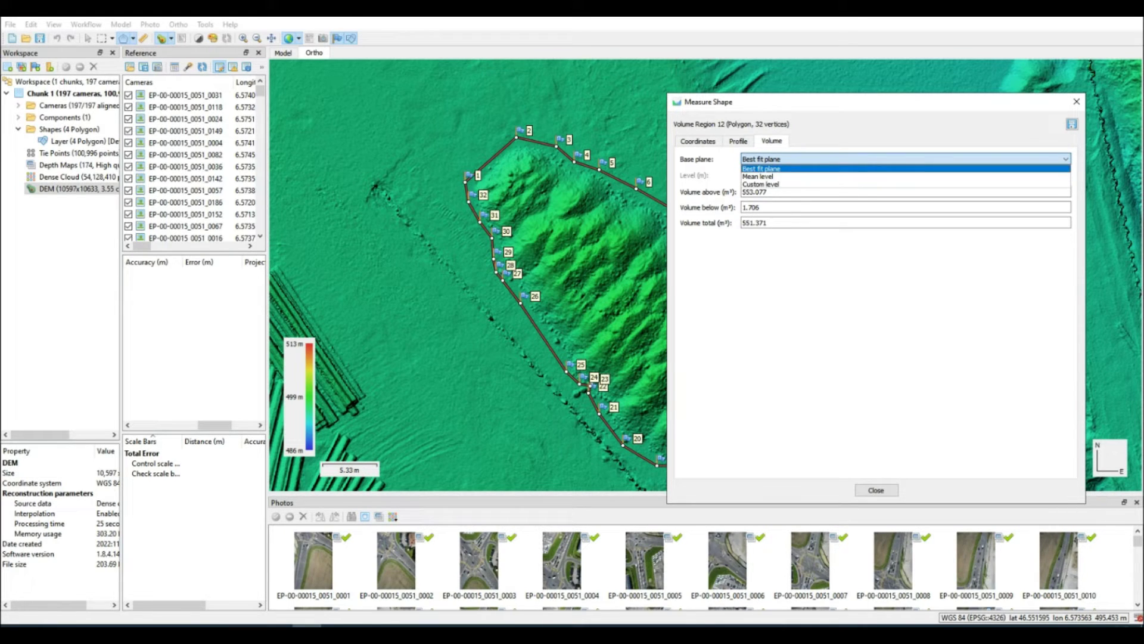
key(Return)
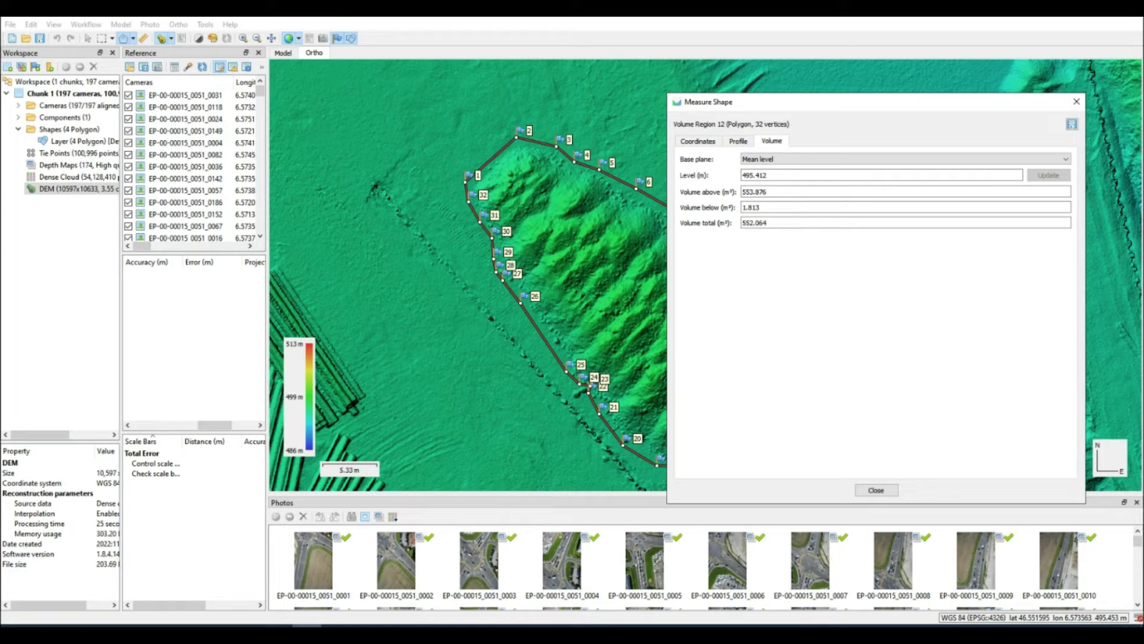
key(alt+Down)
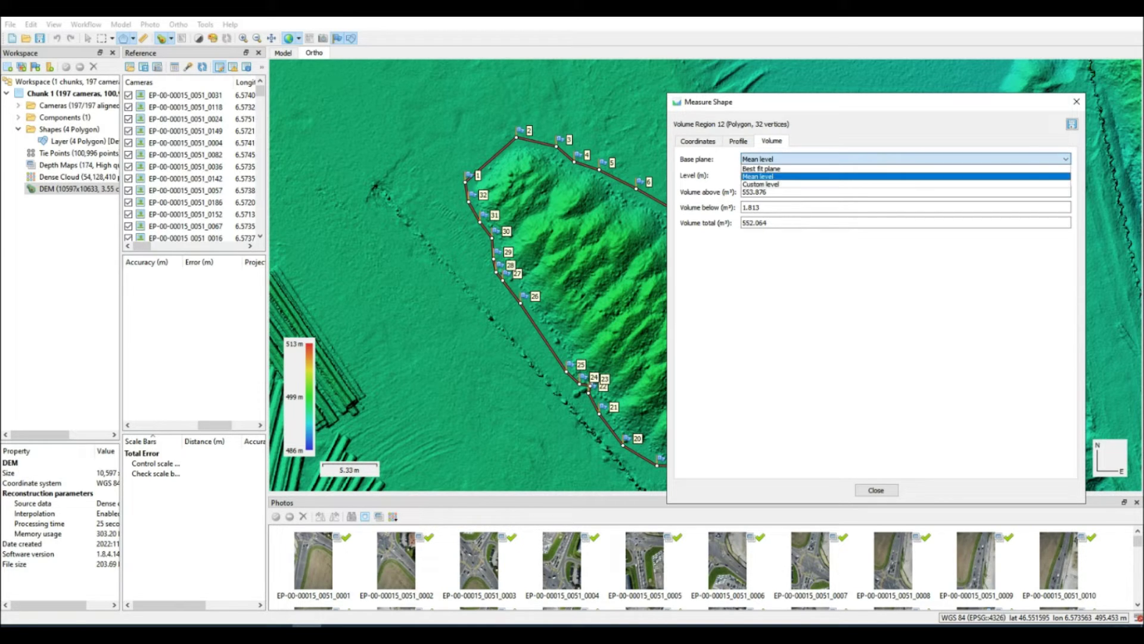
key(Down)
key(Return)
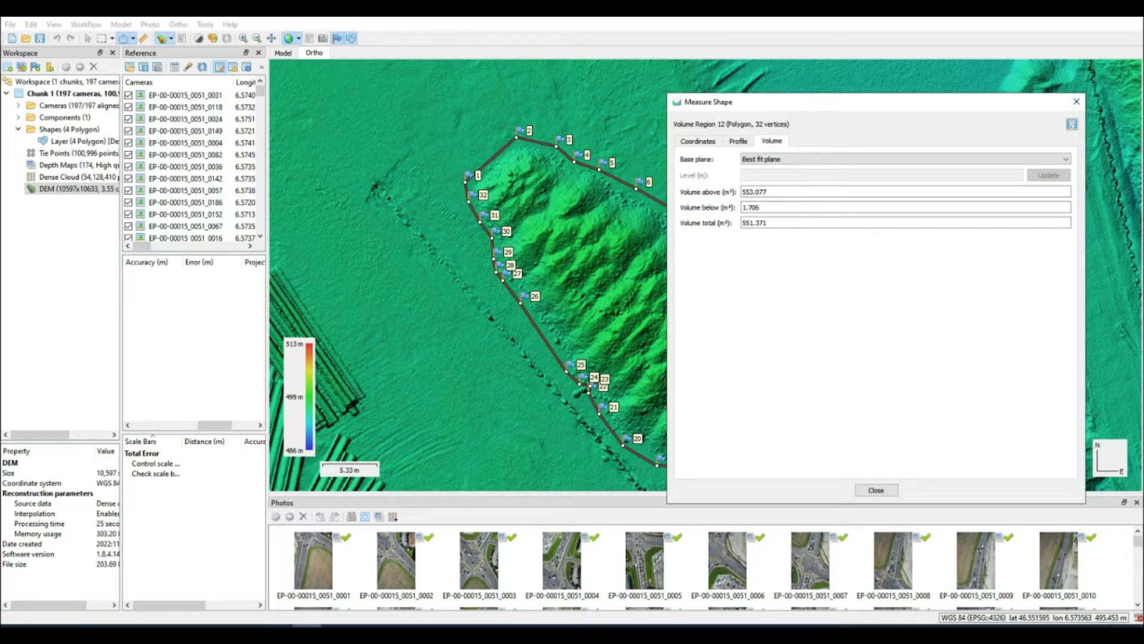
click(906, 159)
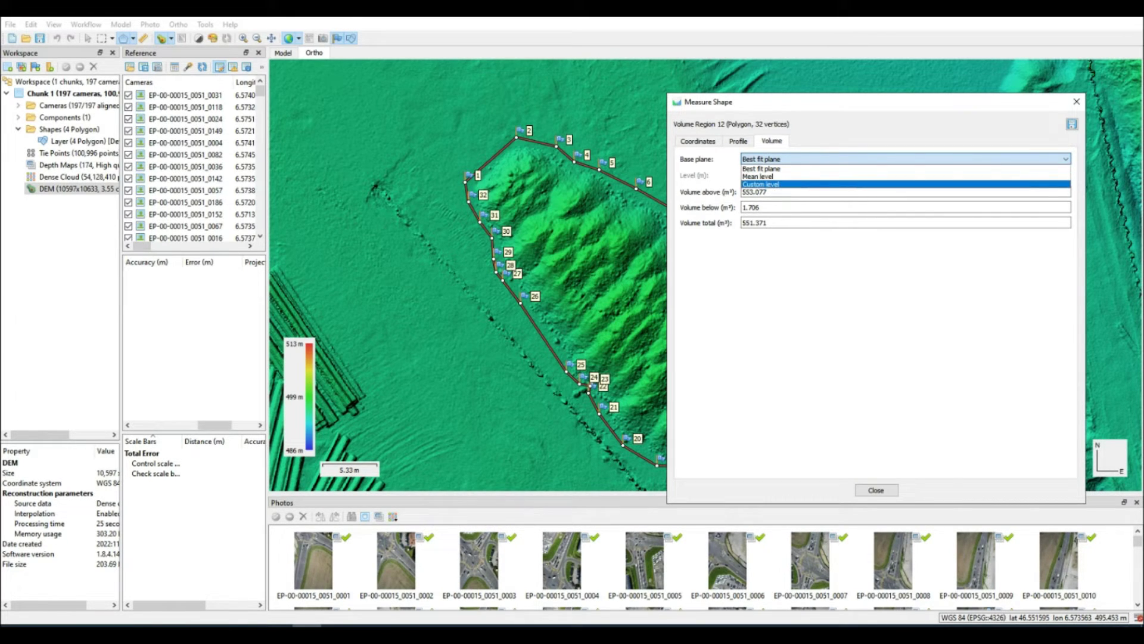
click(906, 176)
click(906, 159)
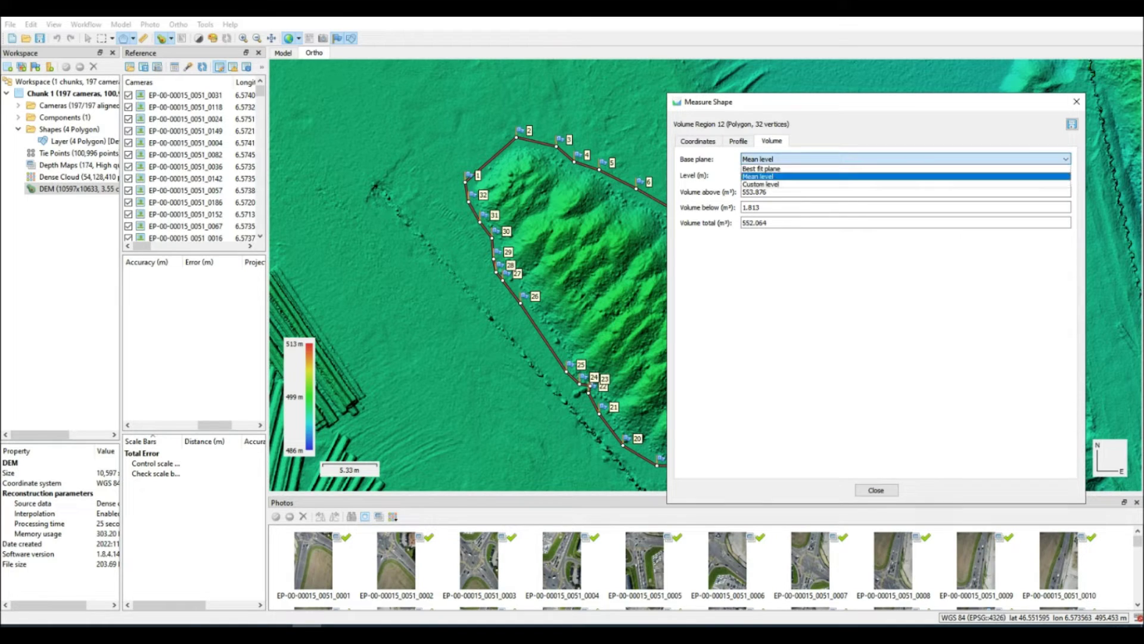
click(906, 184)
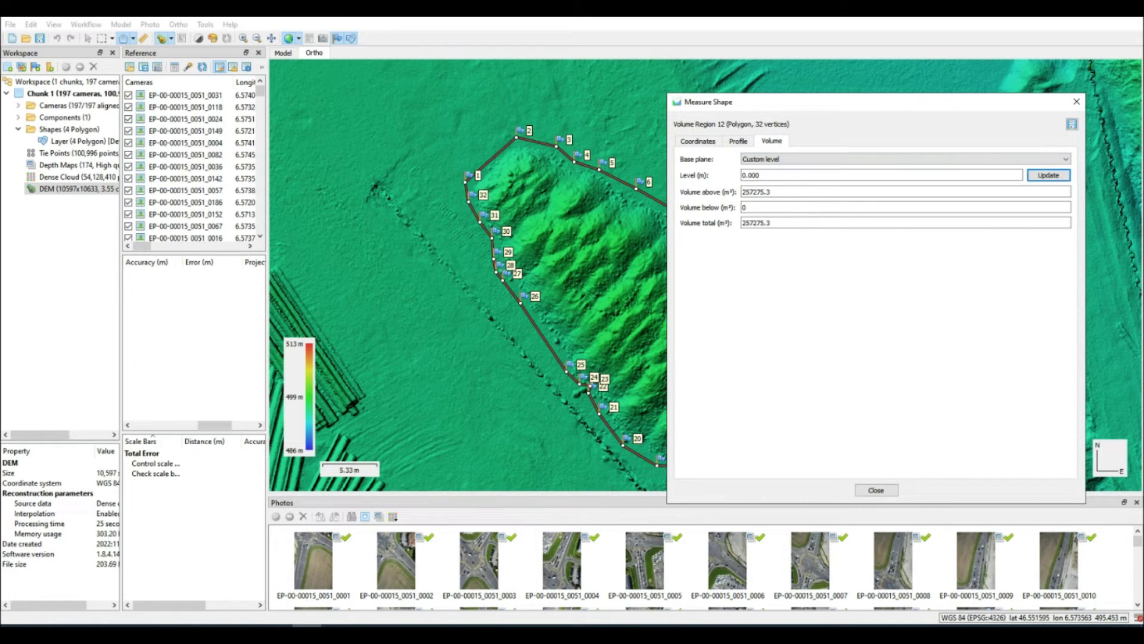
key(shift+Left)
key(shift+Left)
key(shift+Left)
key(shift+Left)
key(shift+Left)
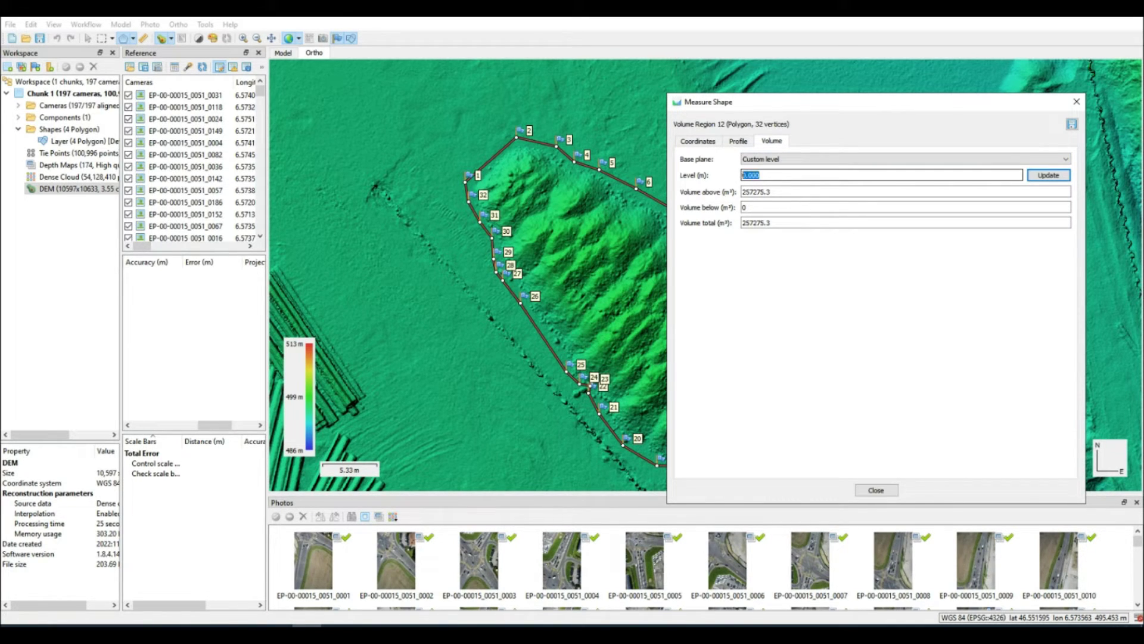
text(495)
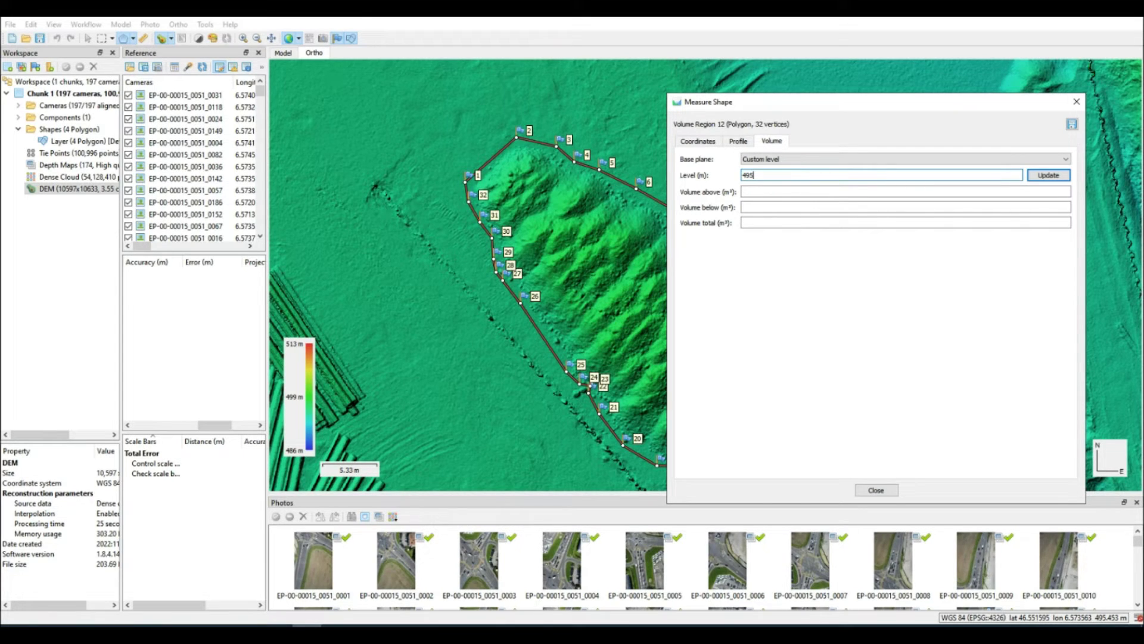
key(Return)
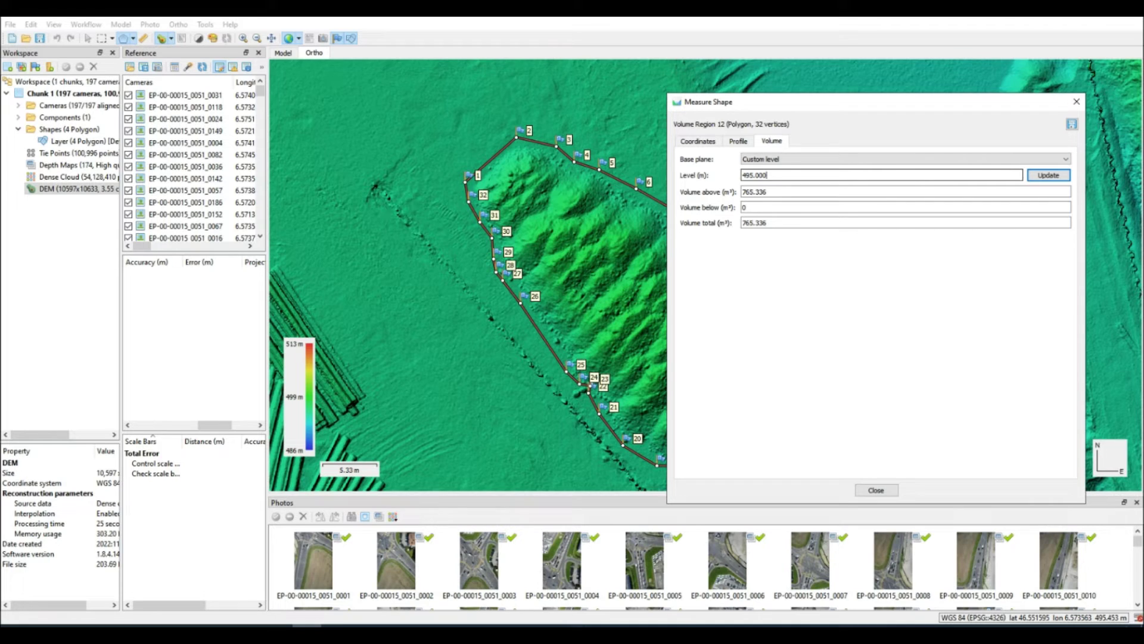
key(shift+Left)
key(shift+Left)
key(shift+Left)
key(shift+Left)
key(shift+Left)
key(shift+Left)
key(shift+Left)
text(495.5)
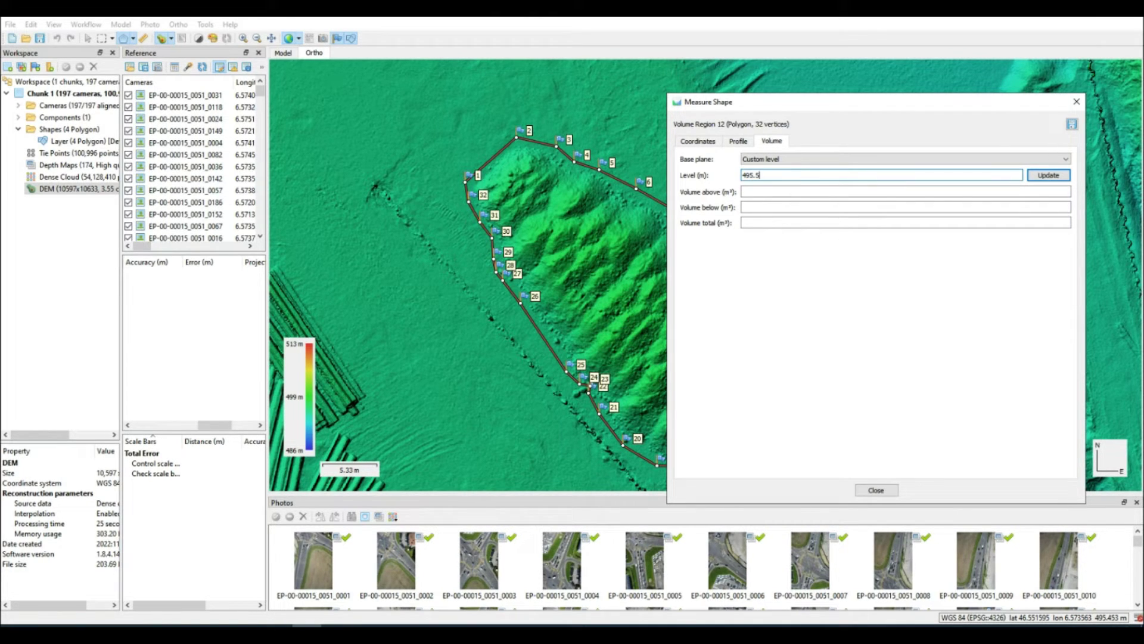
key(Return)
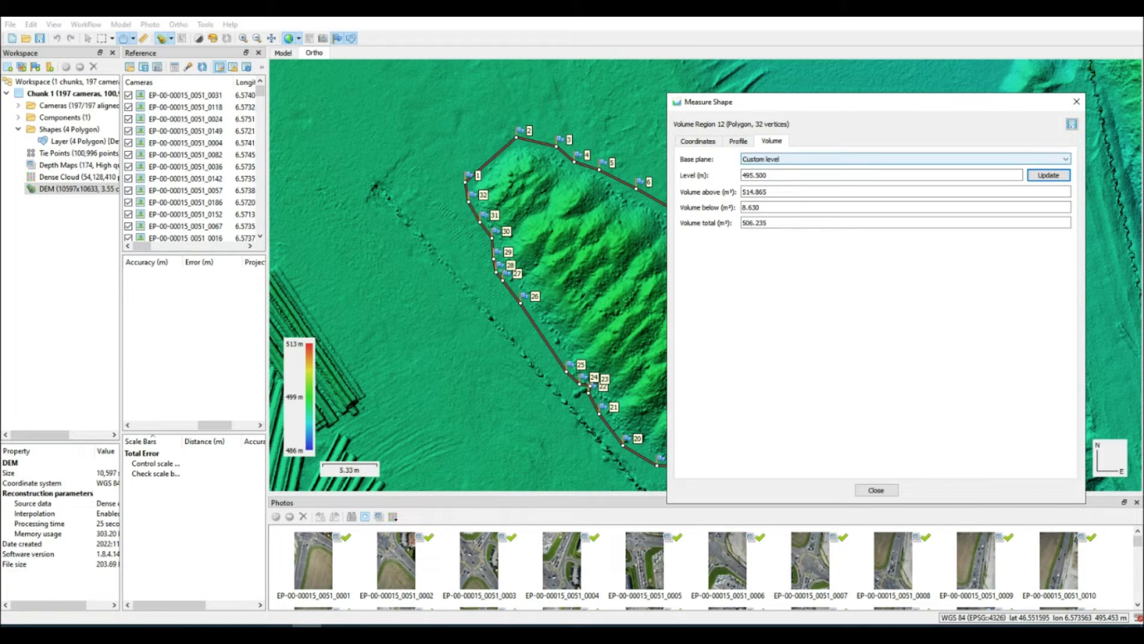
click(903, 159)
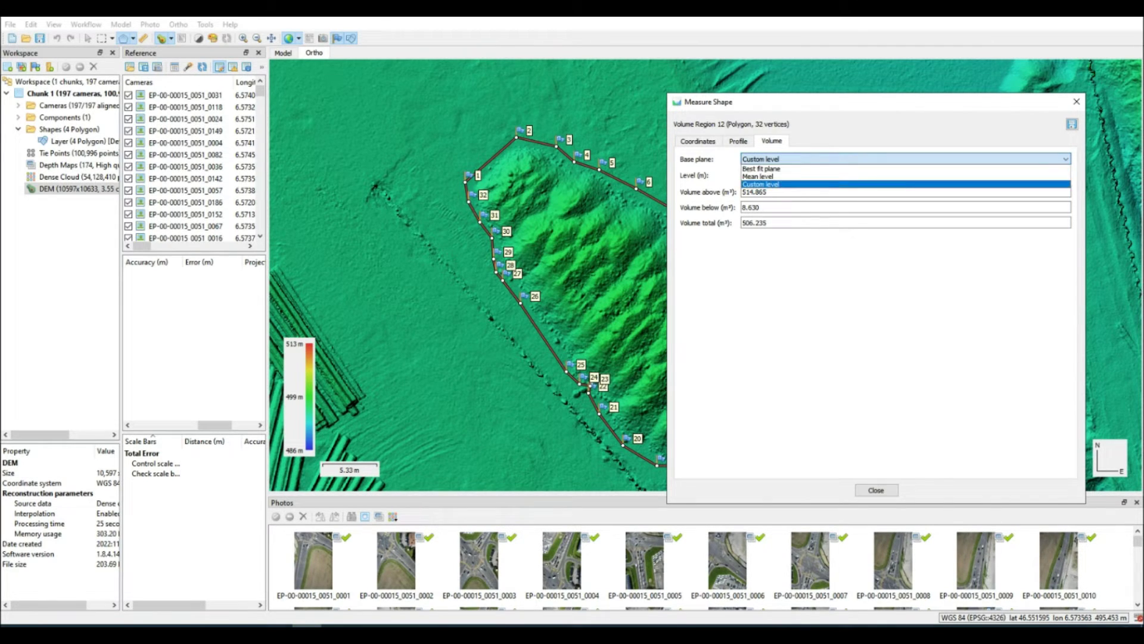
key(Return)
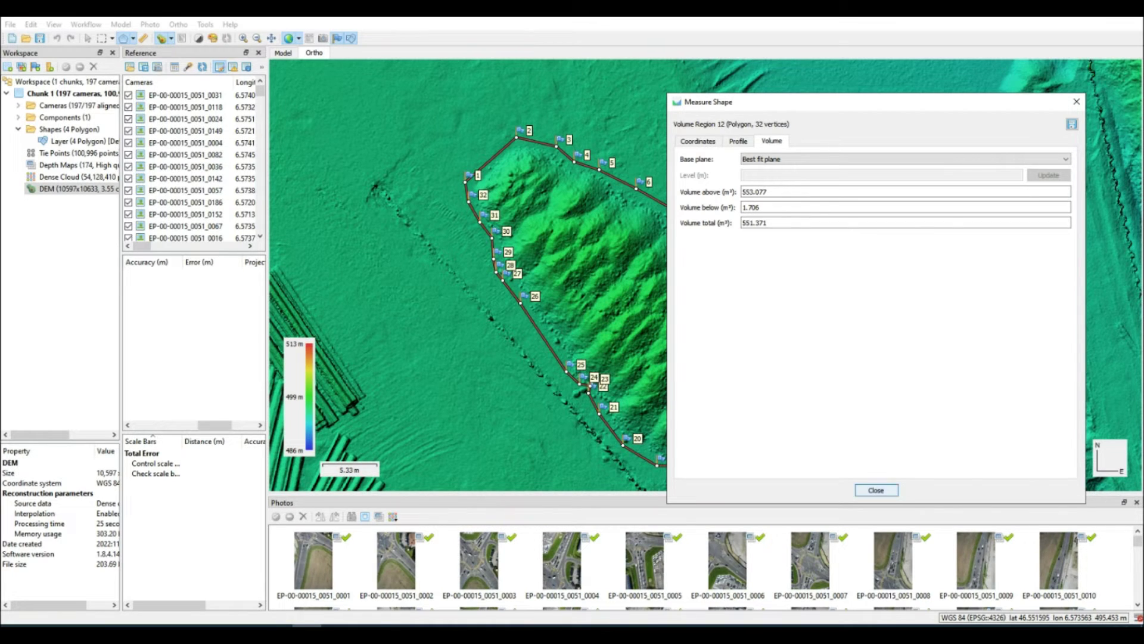
click(876, 490)
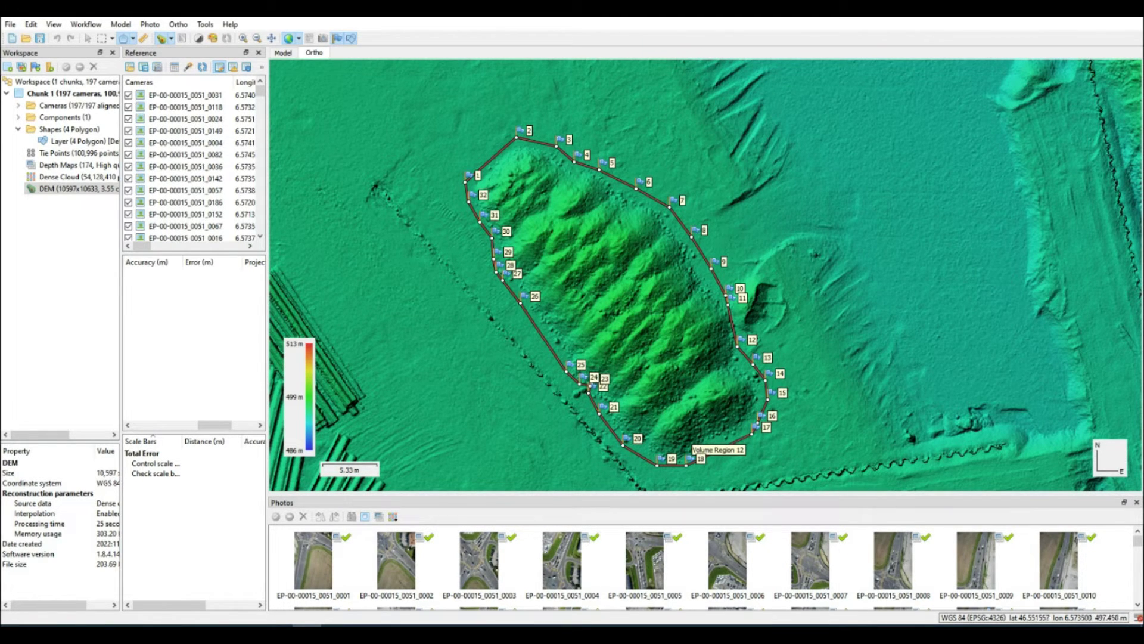
Zoom in, delete polygon vertex 3, and drag in a new vertex after vertex 2.
scroll(498, 156, up, 3)
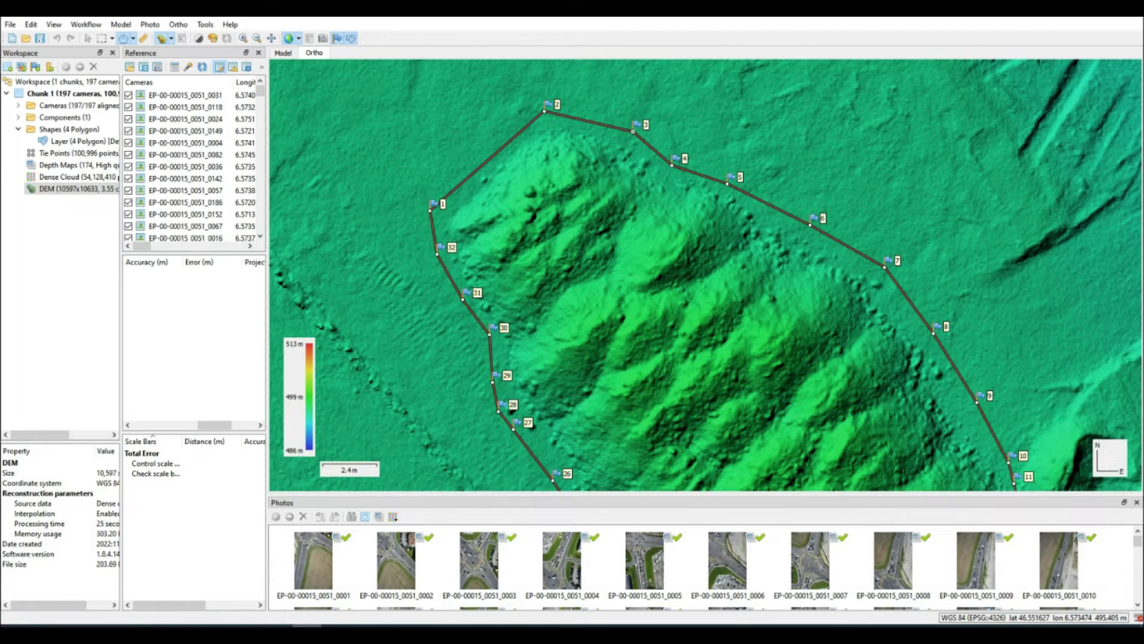
key(Delete)
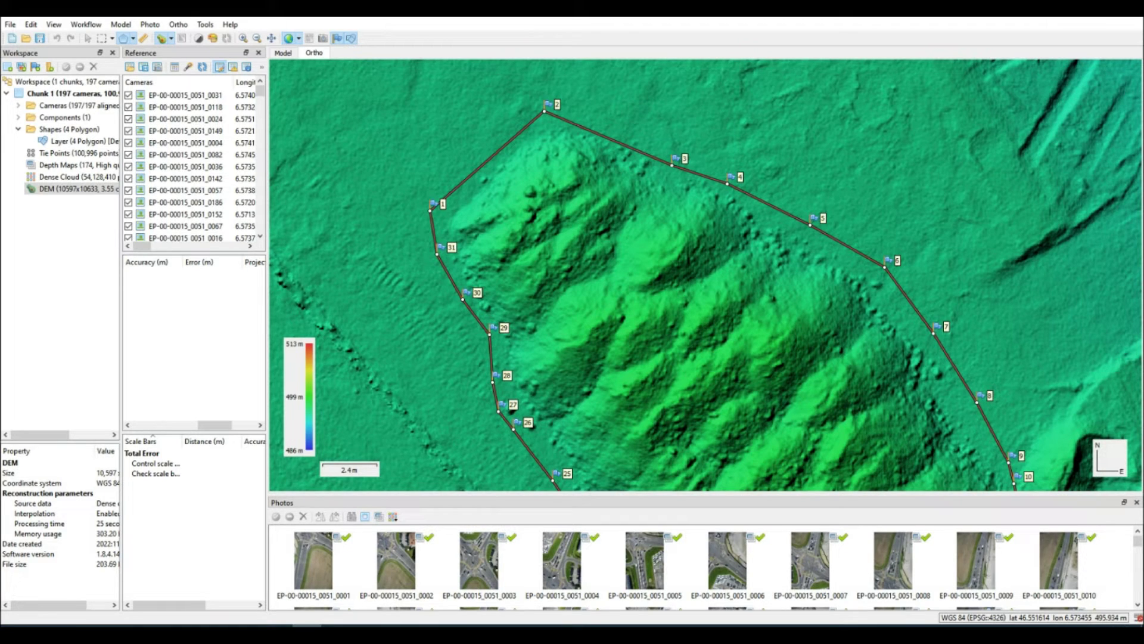
drag(608, 138, 599, 165)
Measure the edited polygon and show its volume figures.
right_click(599, 166)
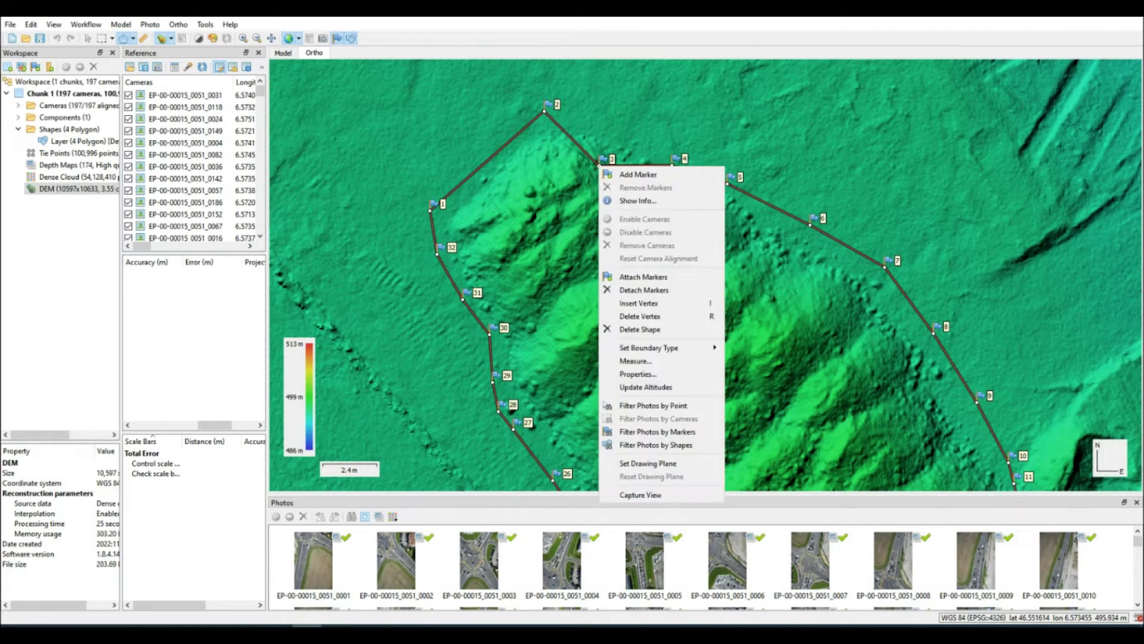
click(637, 360)
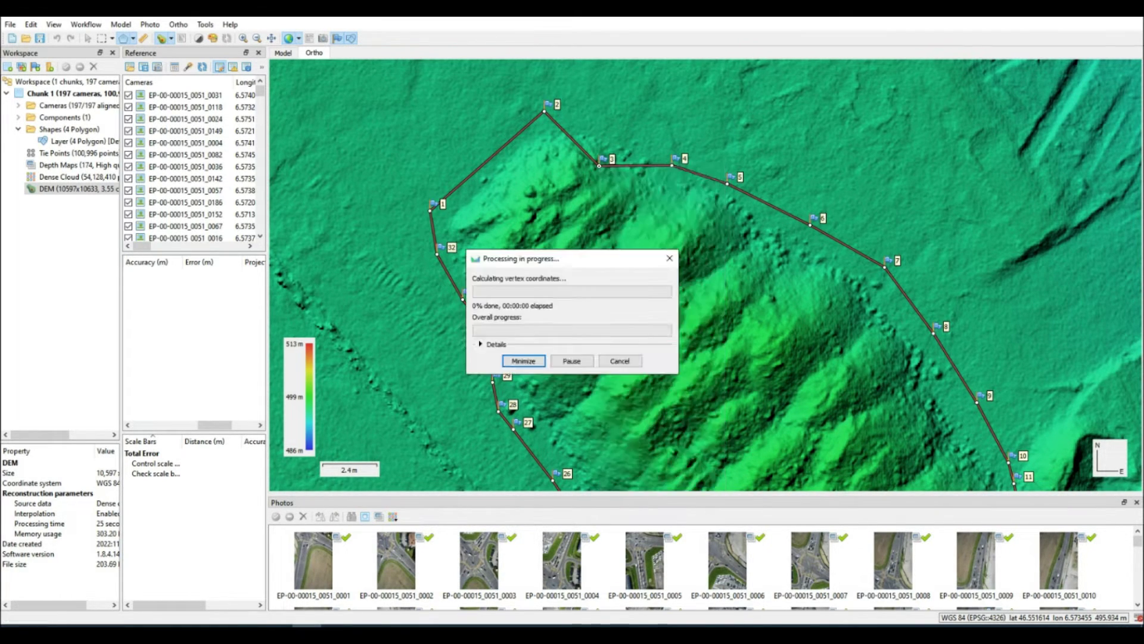
click(468, 154)
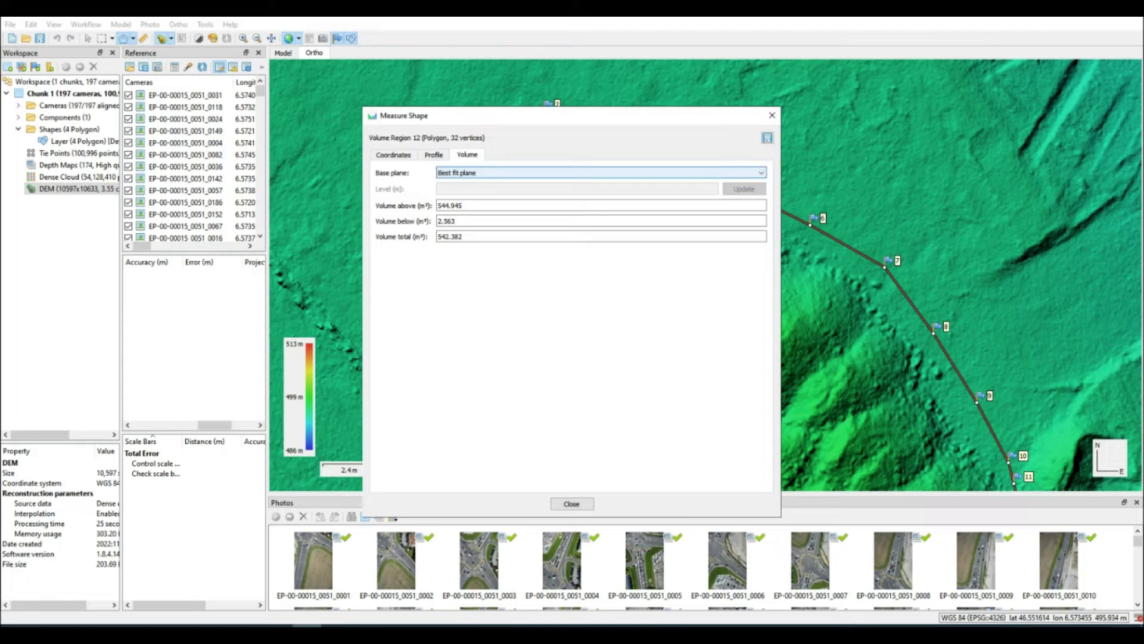
Try Mean level, return to Best fit plane (542.382 m³ total), review the profile, and close.
click(601, 172)
click(453, 186)
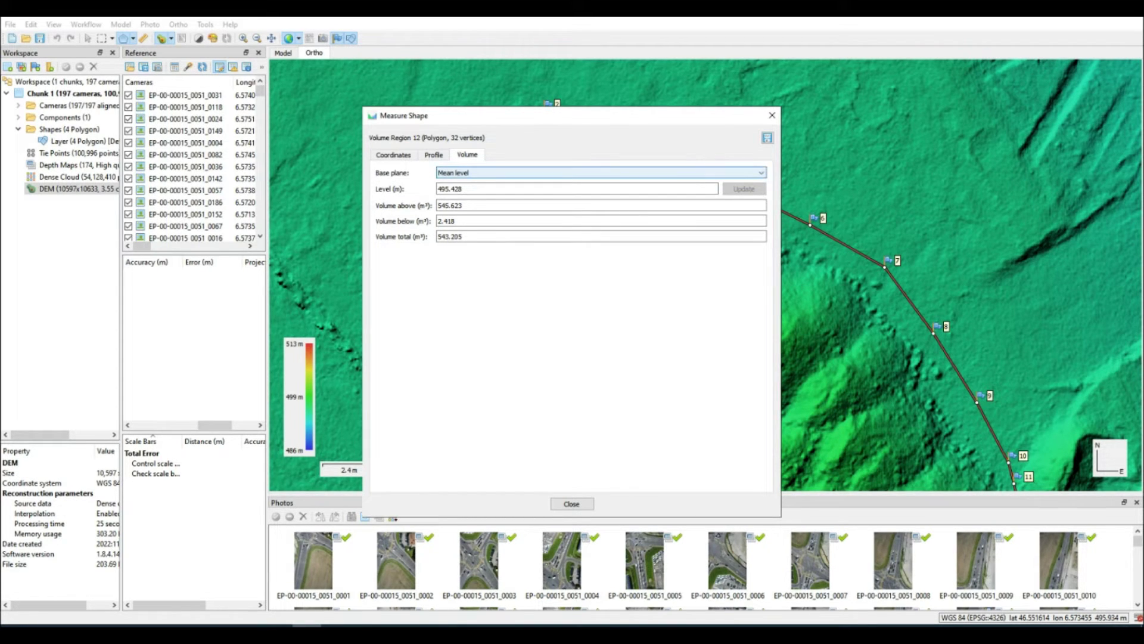
click(601, 173)
click(453, 179)
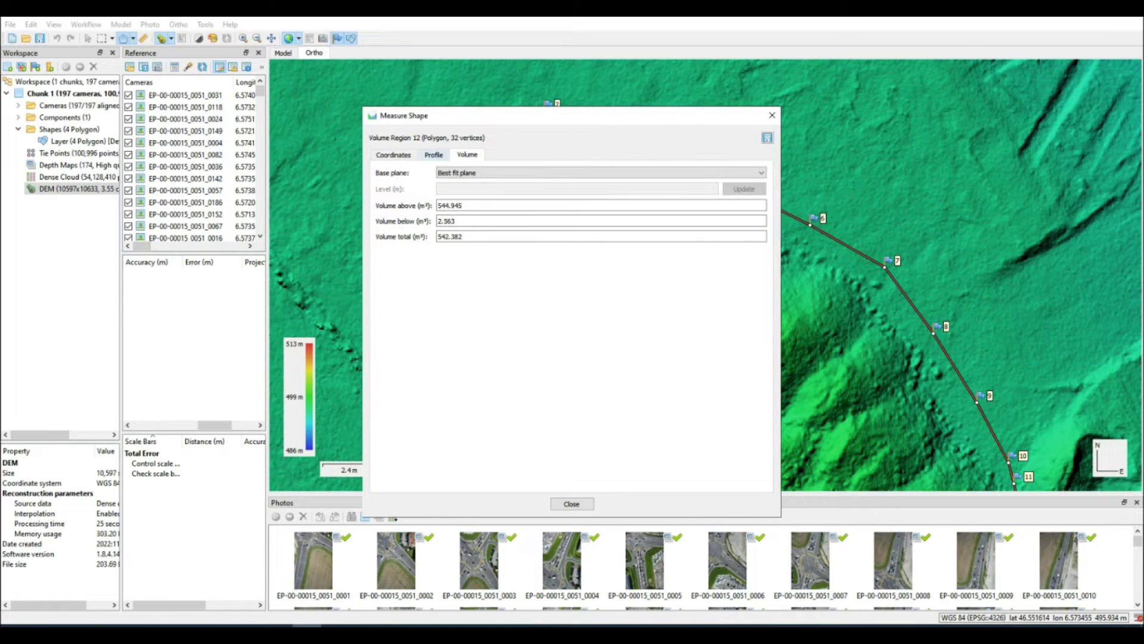
click(434, 155)
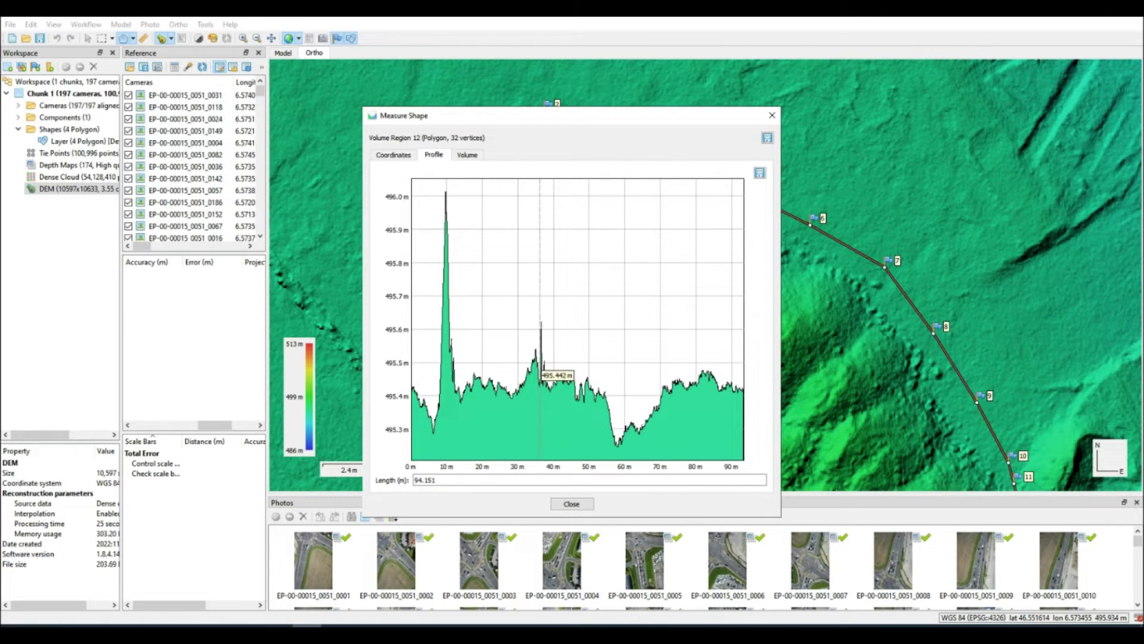
click(571, 503)
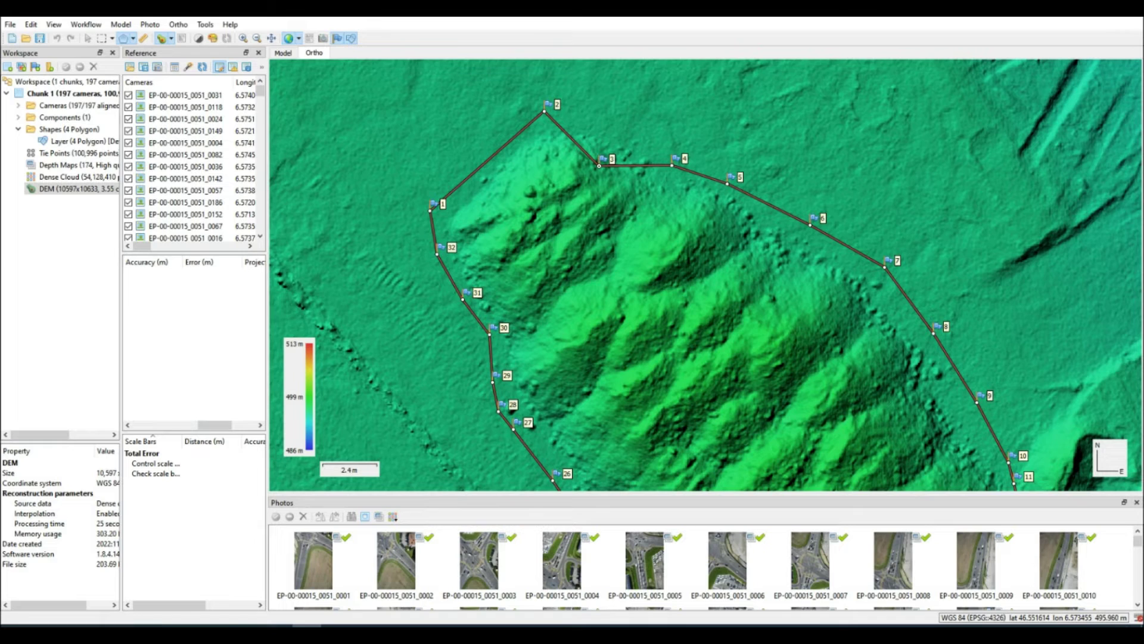
Delete vertex 3, insert a replacement vertex higher up, and open the polygon's measurements.
key(Delete)
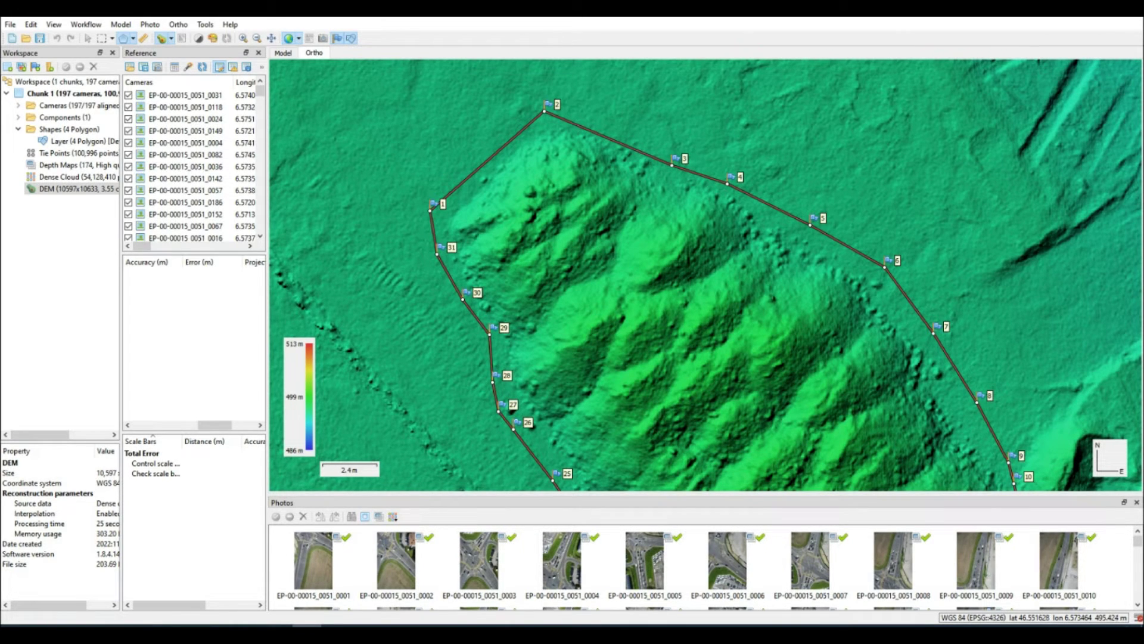
key(ctrl+z)
right_click(614, 128)
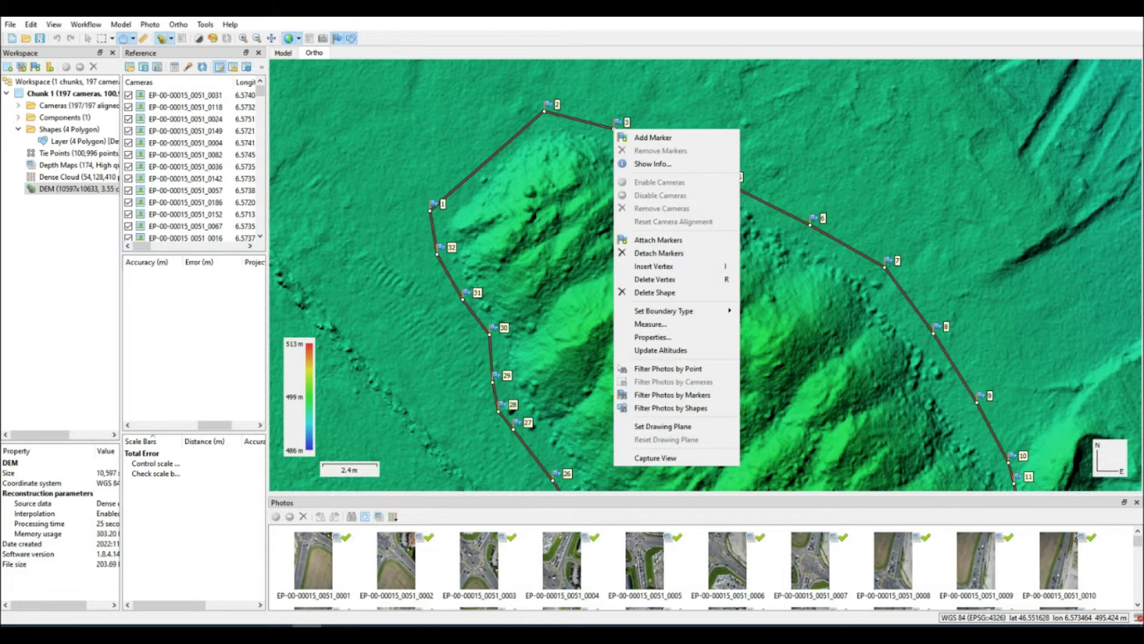
click(650, 324)
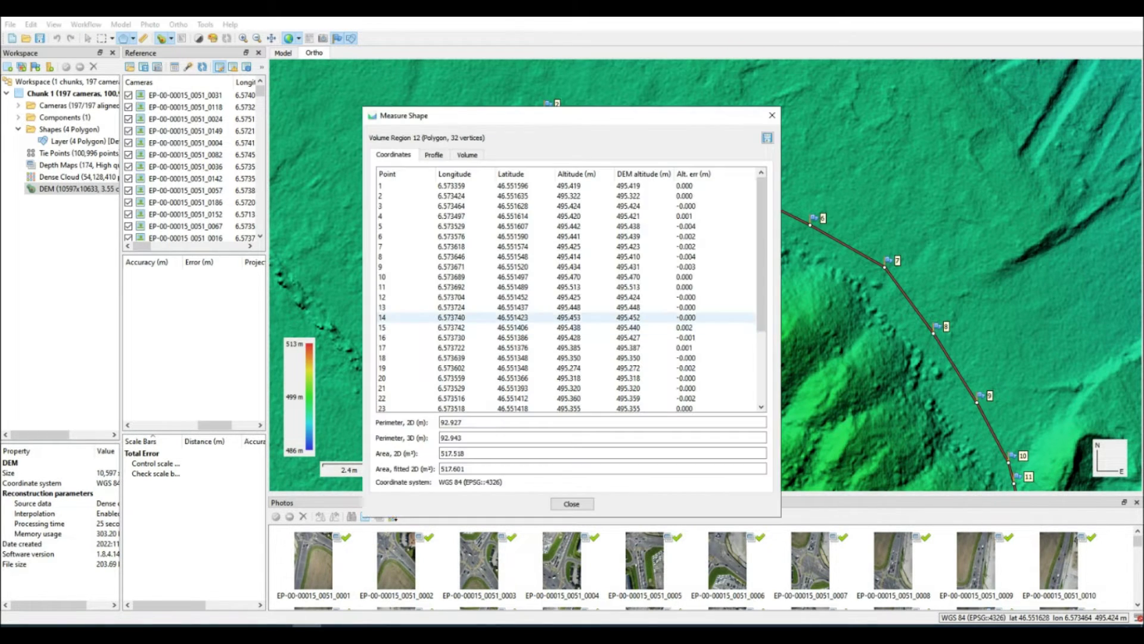
Check the profile and the updated 550.915 m³ total volume, then close the measurements.
click(434, 155)
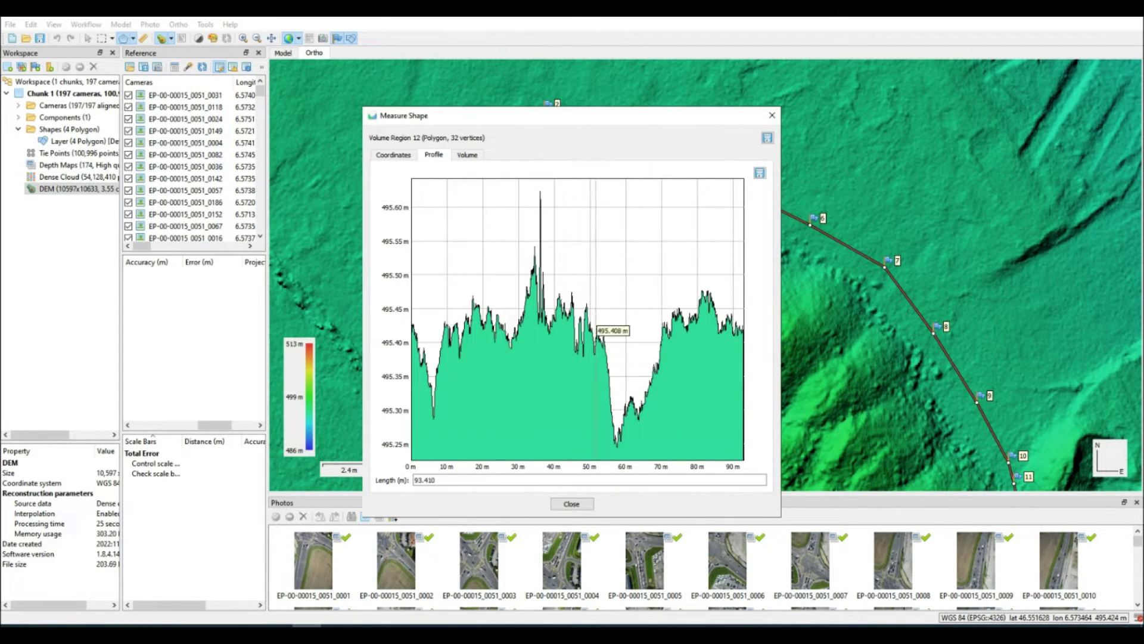
click(468, 155)
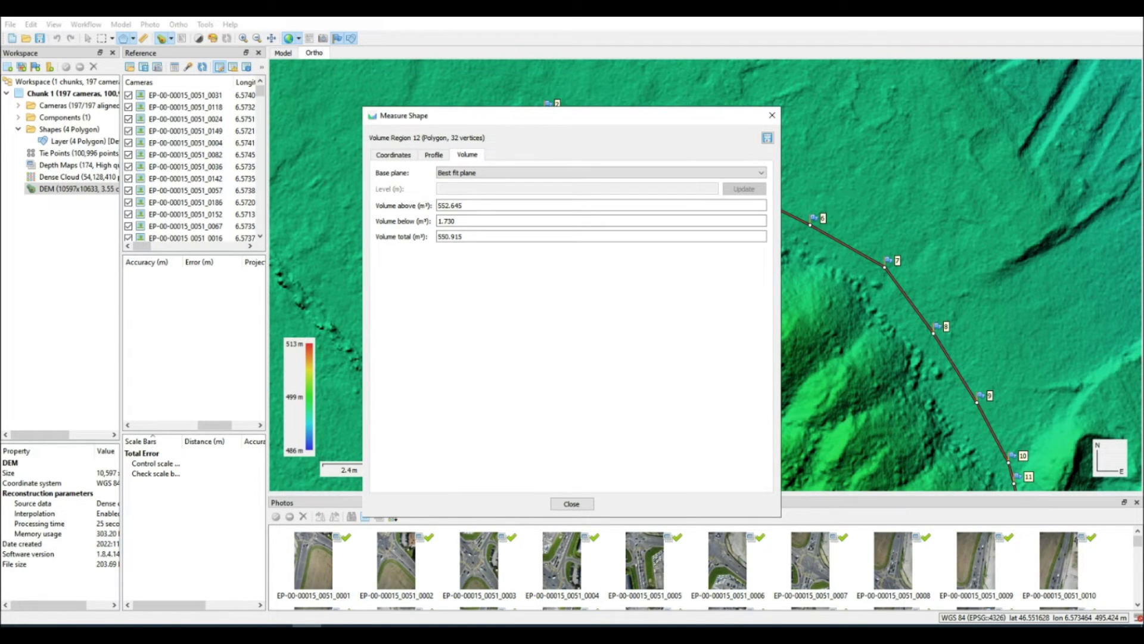
drag(660, 115, 839, 114)
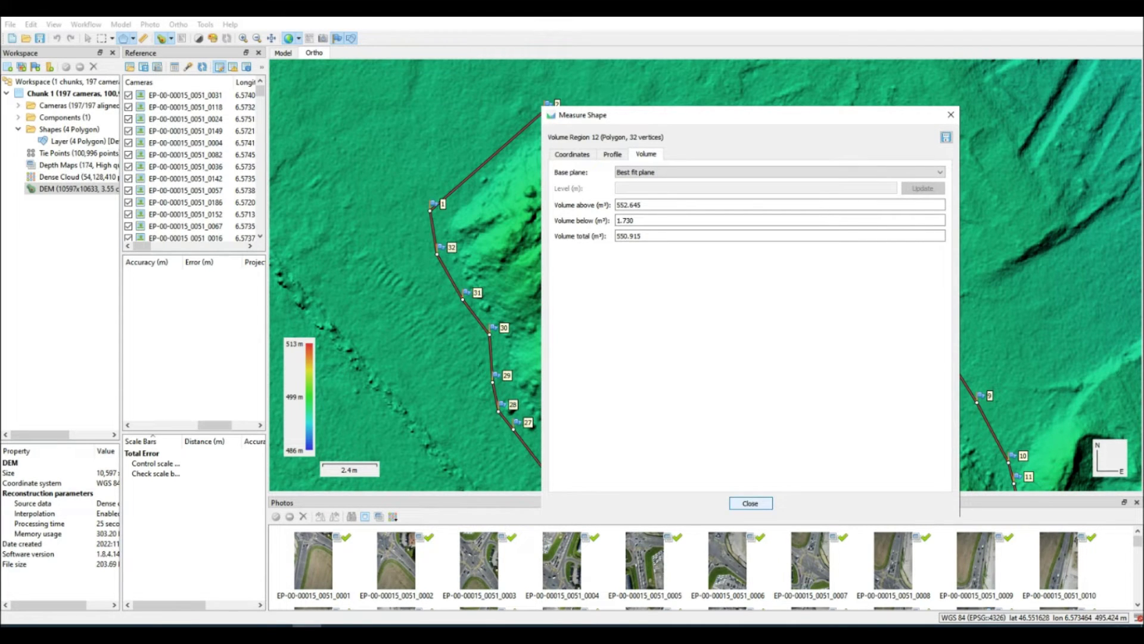
click(751, 503)
scroll(588, 210, down, 2)
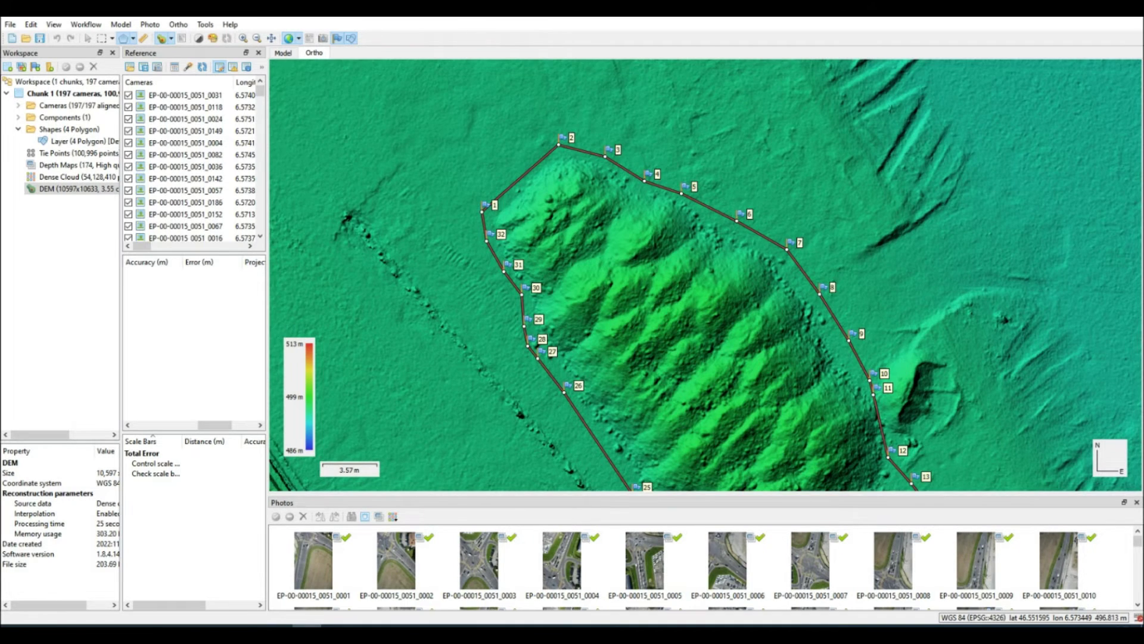
scroll(587, 212, down, 2)
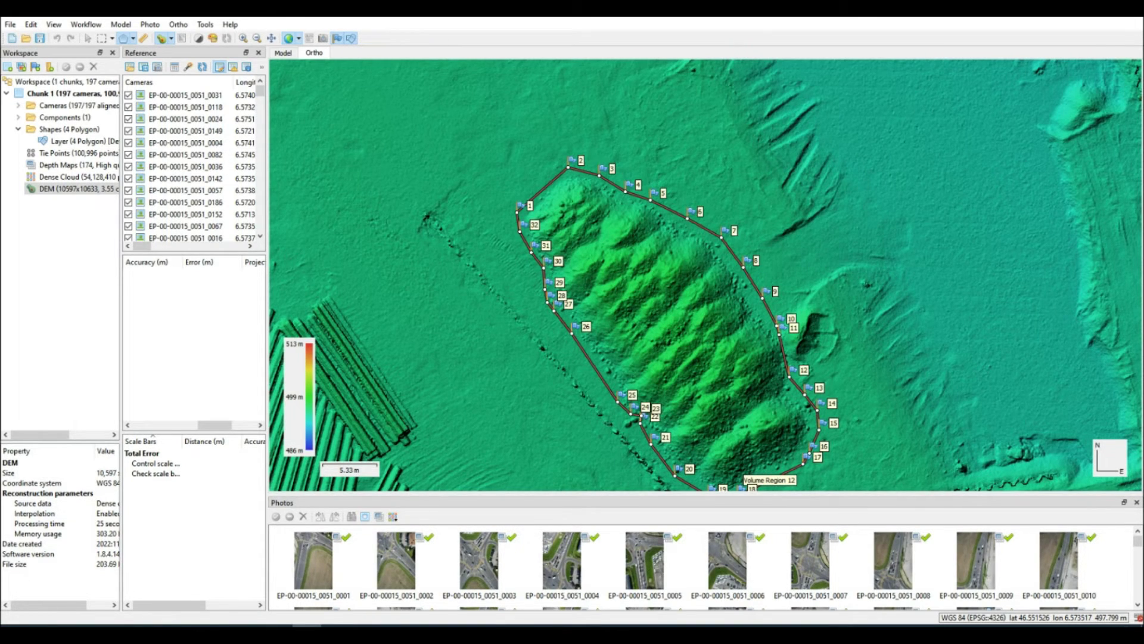
Zoom out from Volume Region 12 toward the next stockpile and open the Tools menu.
scroll(649, 293, down, 5)
scroll(640, 293, down, 4)
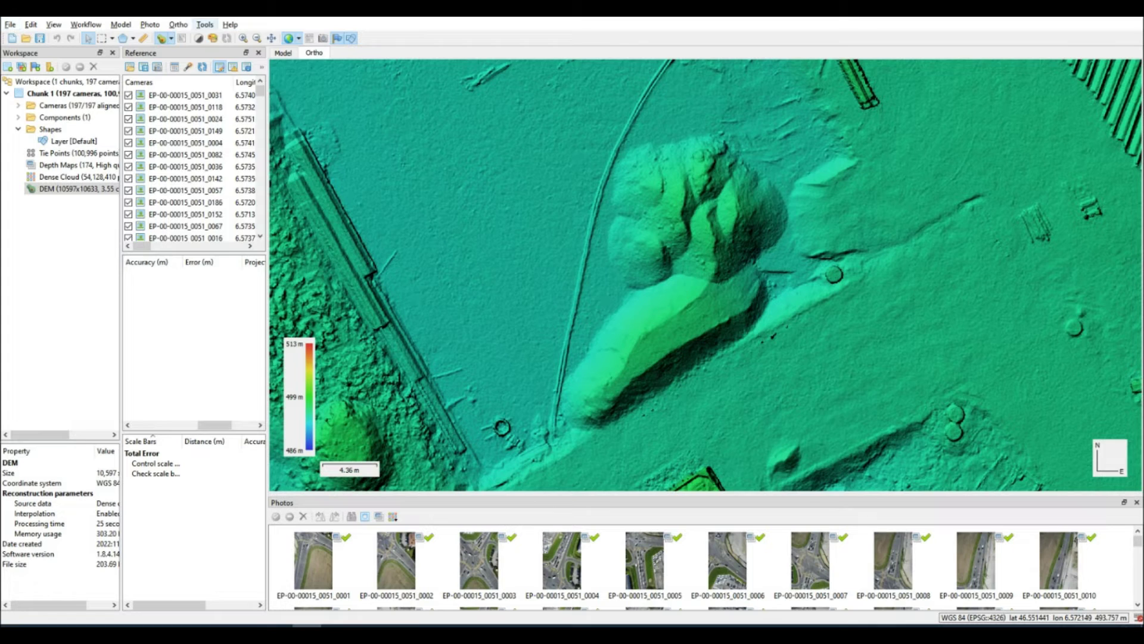
click(205, 24)
click(226, 317)
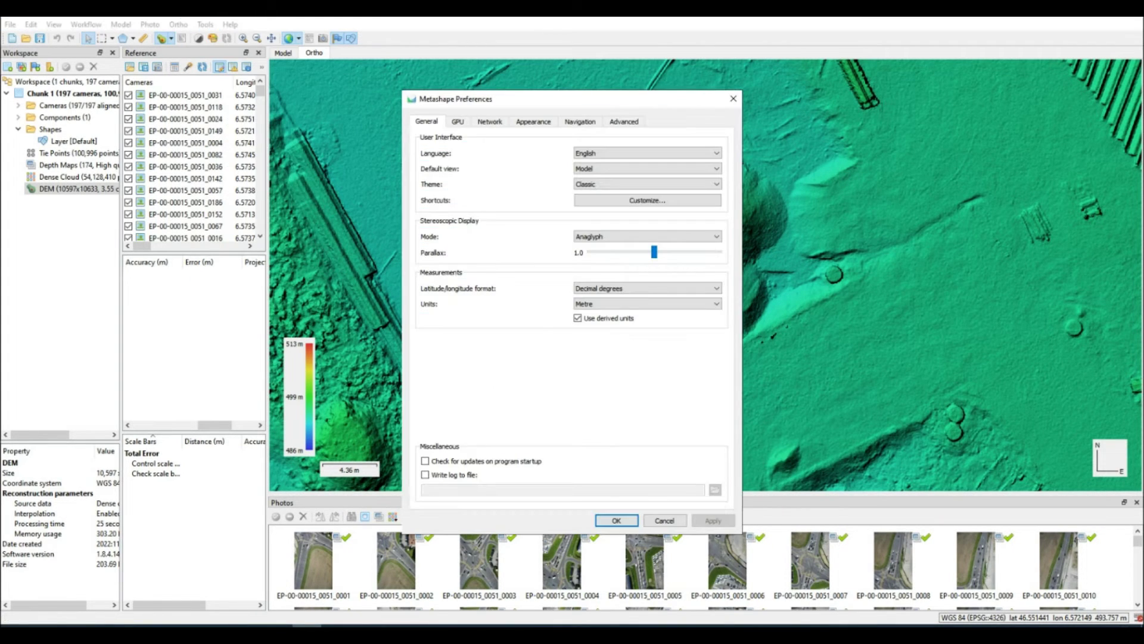
click(533, 122)
drag(456, 99, 216, 84)
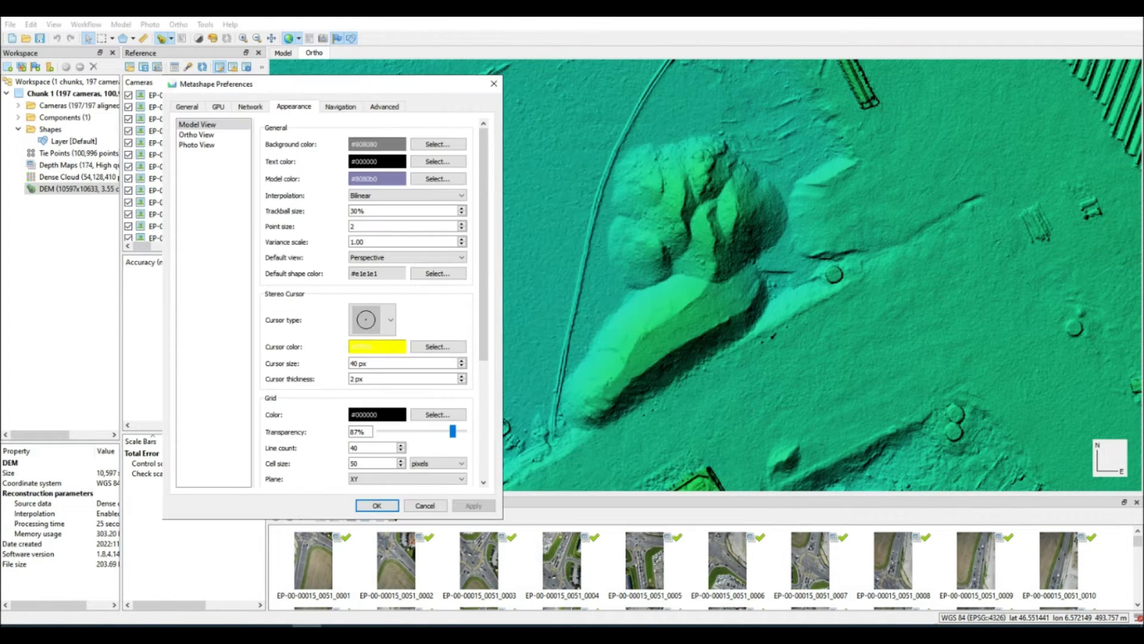
click(197, 135)
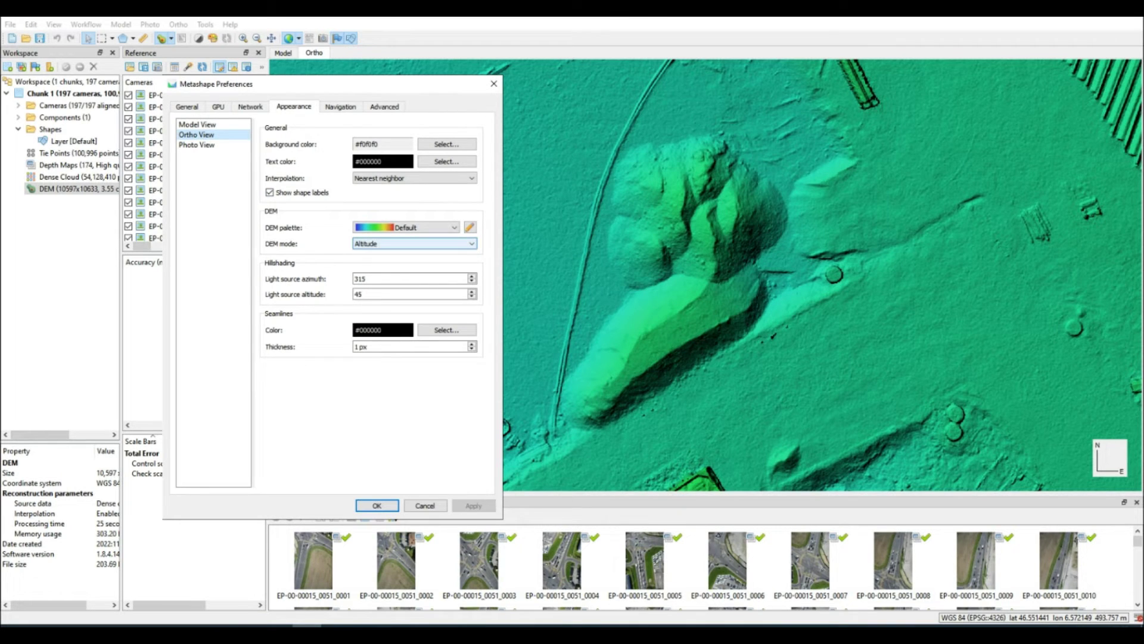
click(414, 244)
click(364, 261)
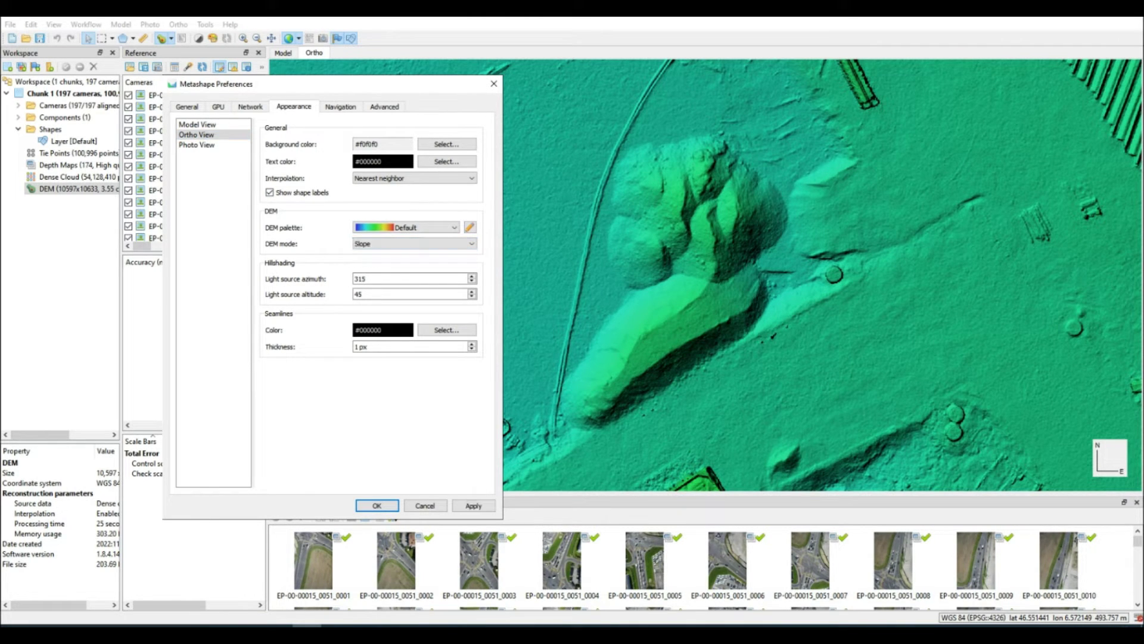
click(473, 505)
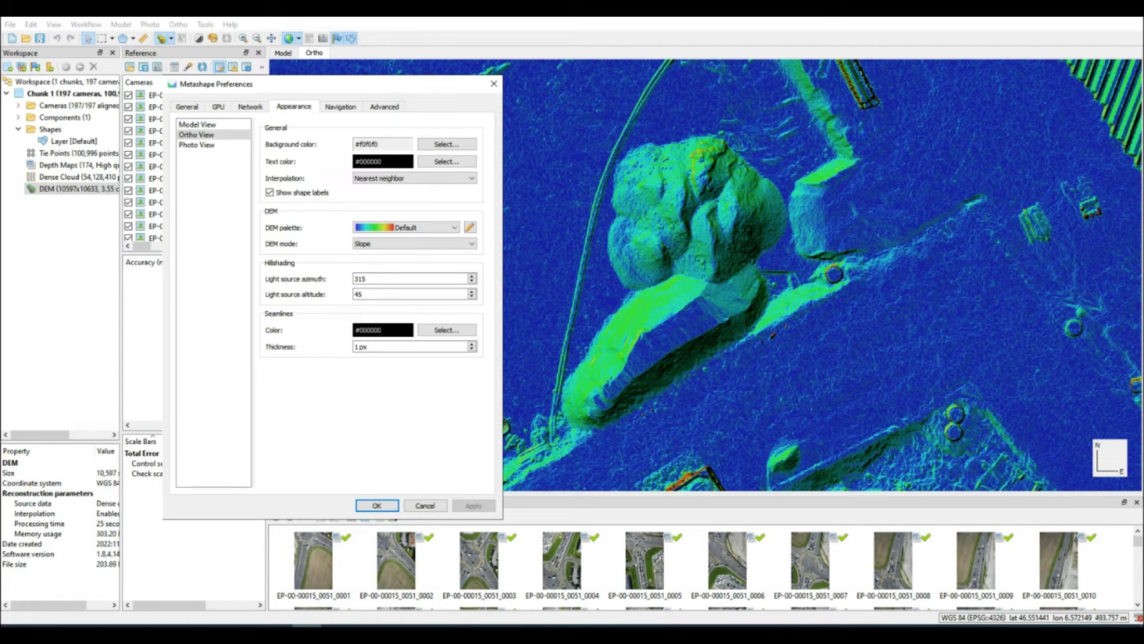
click(414, 243)
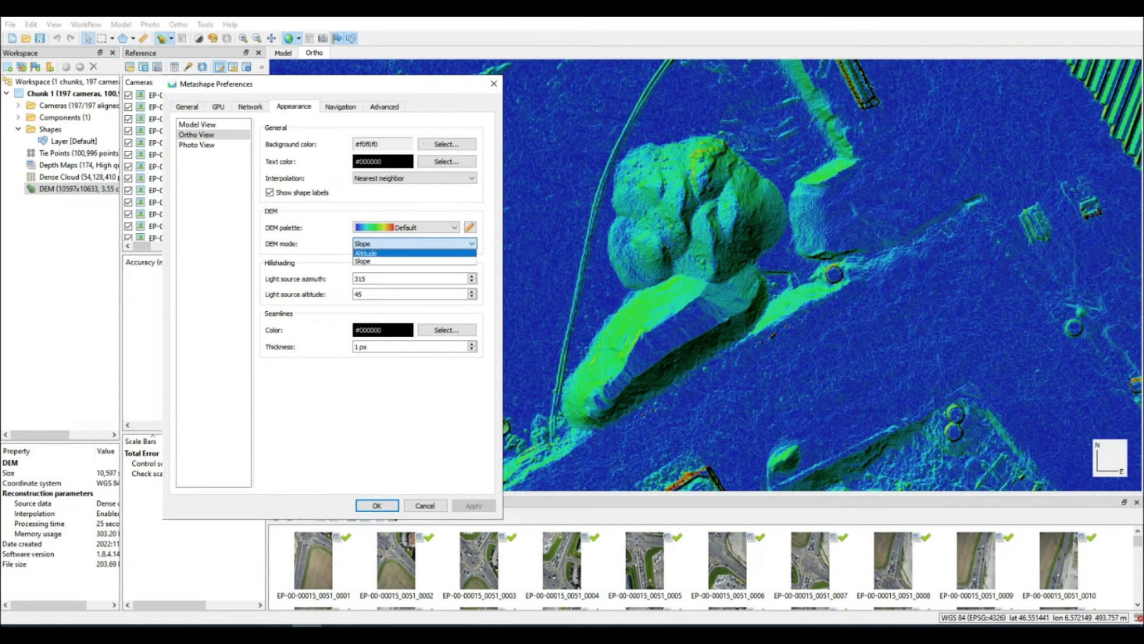
click(369, 252)
click(473, 506)
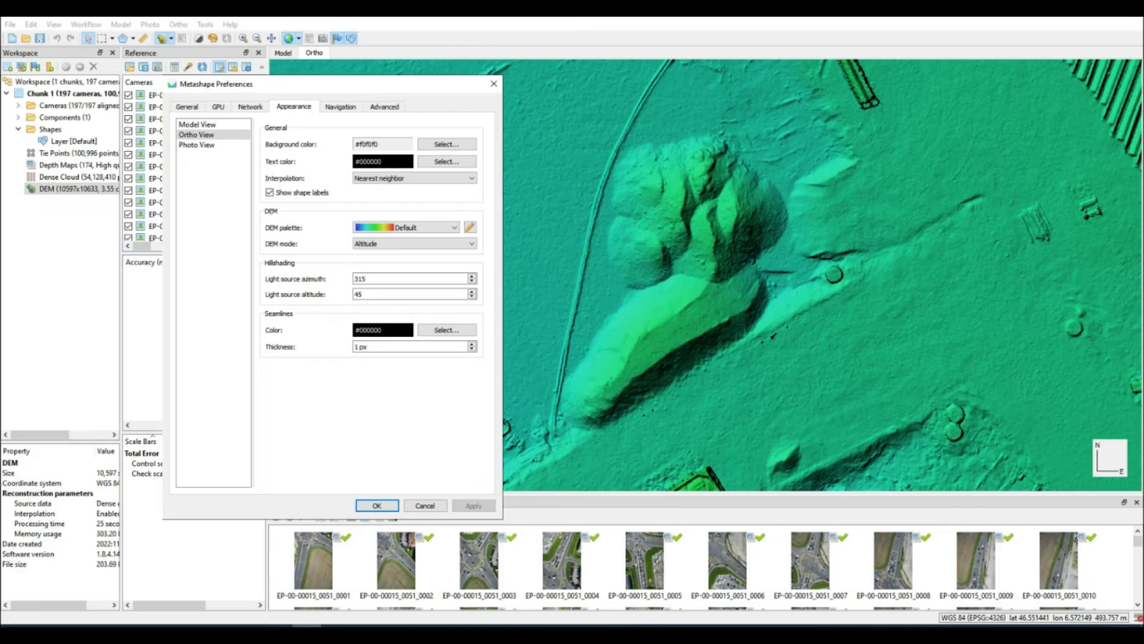
click(377, 506)
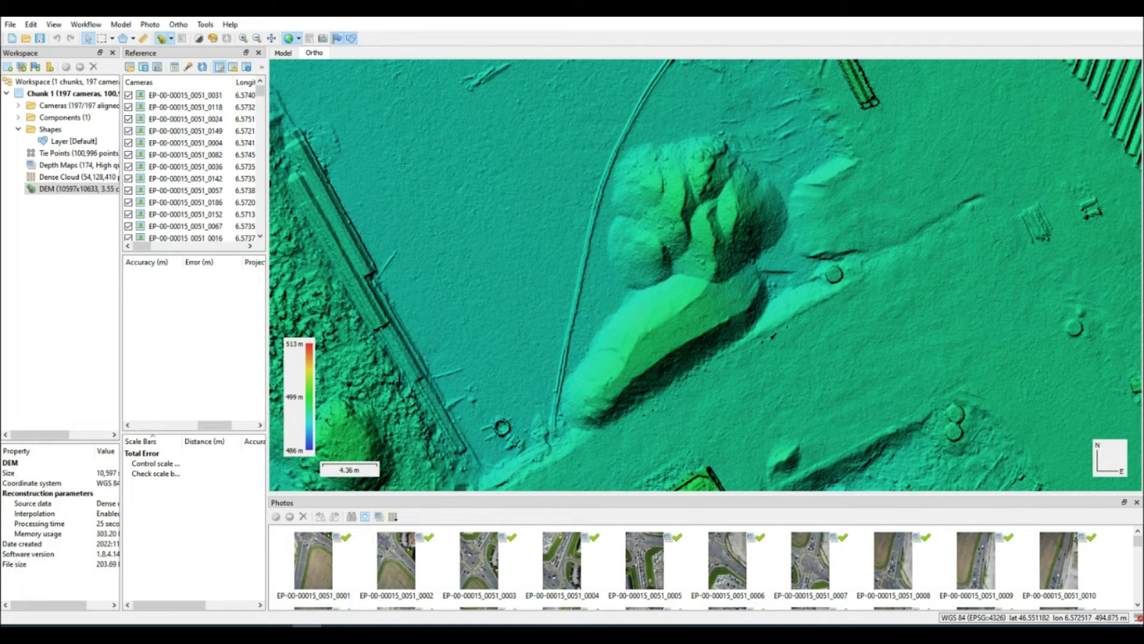
Start a polygon at the second stockpile's eastern foot, tracing its south side, west end and north-west side.
click(123, 38)
scroll(596, 444, up, 3)
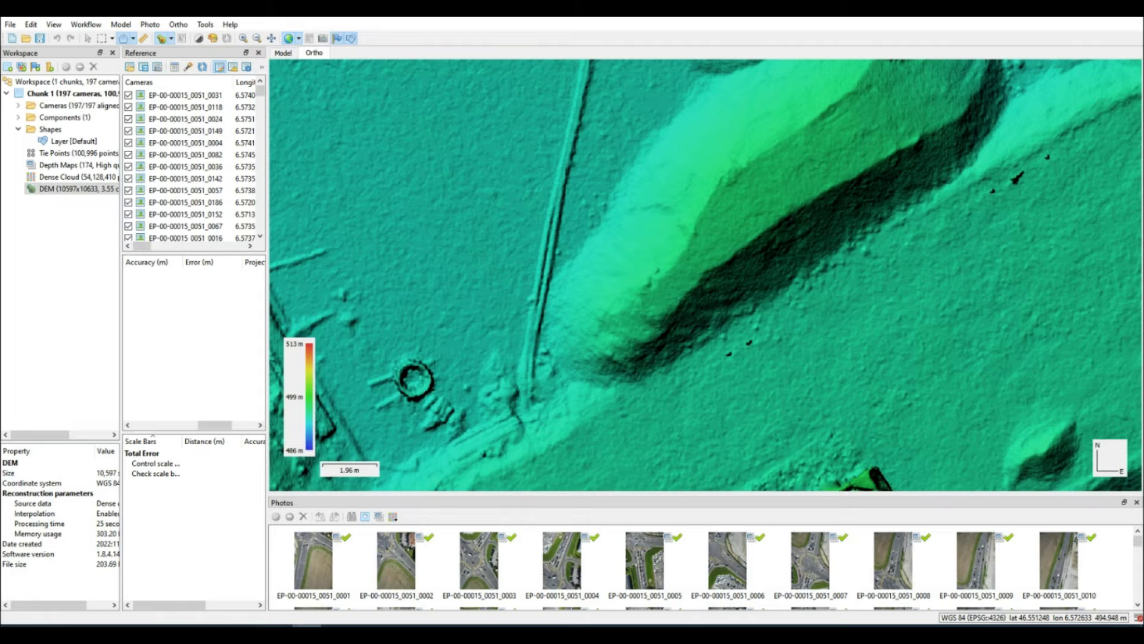
click(982, 162)
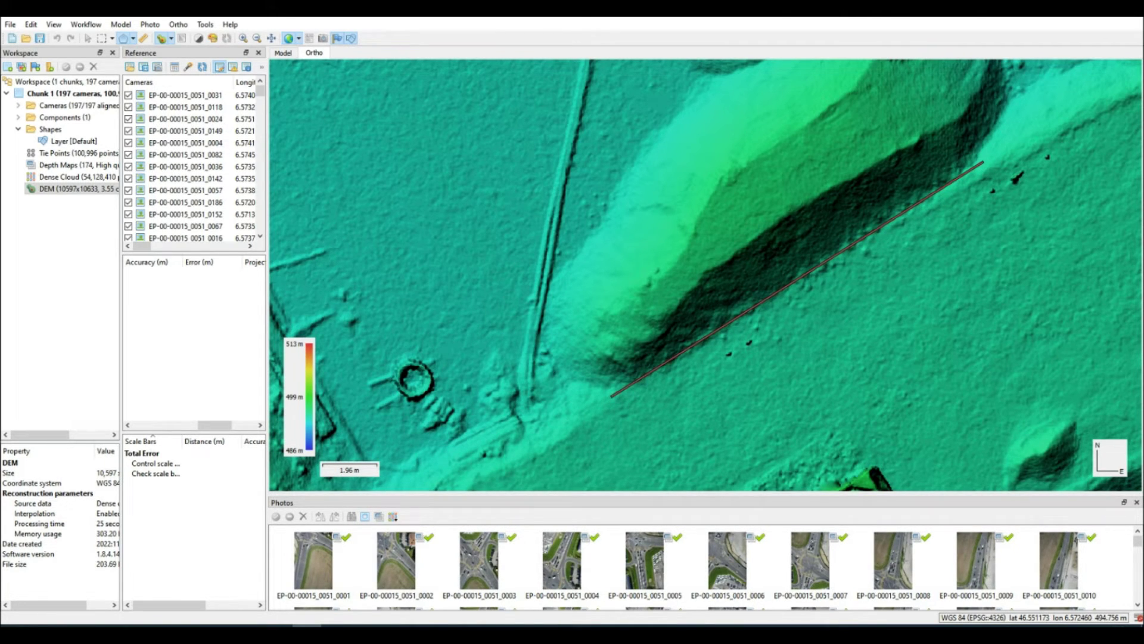
click(612, 395)
click(556, 366)
click(544, 344)
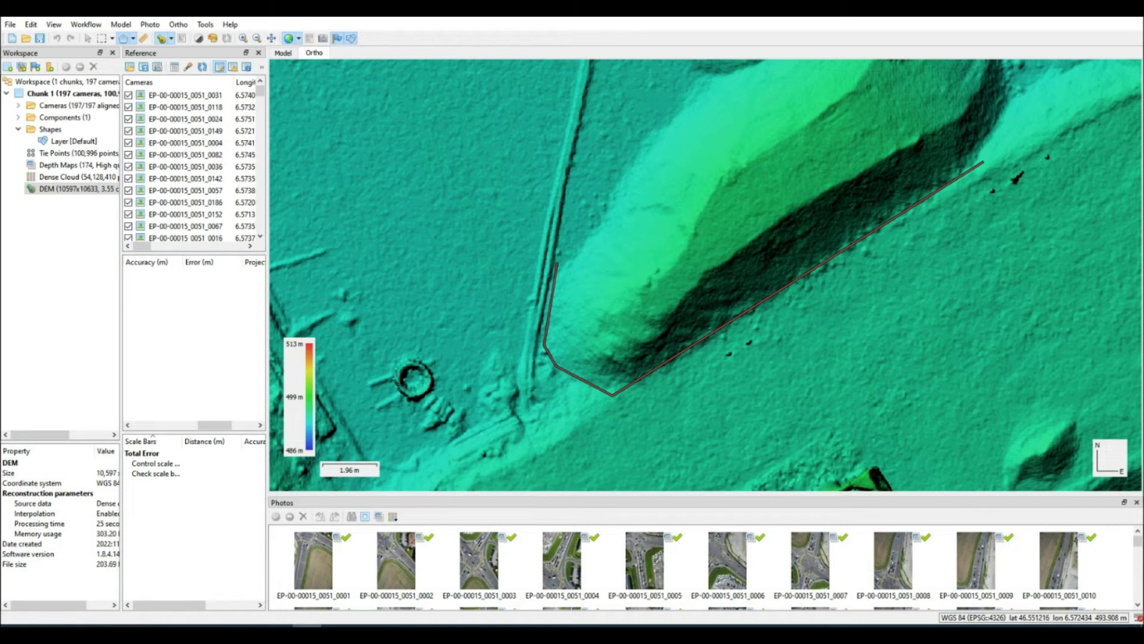
click(557, 263)
click(611, 173)
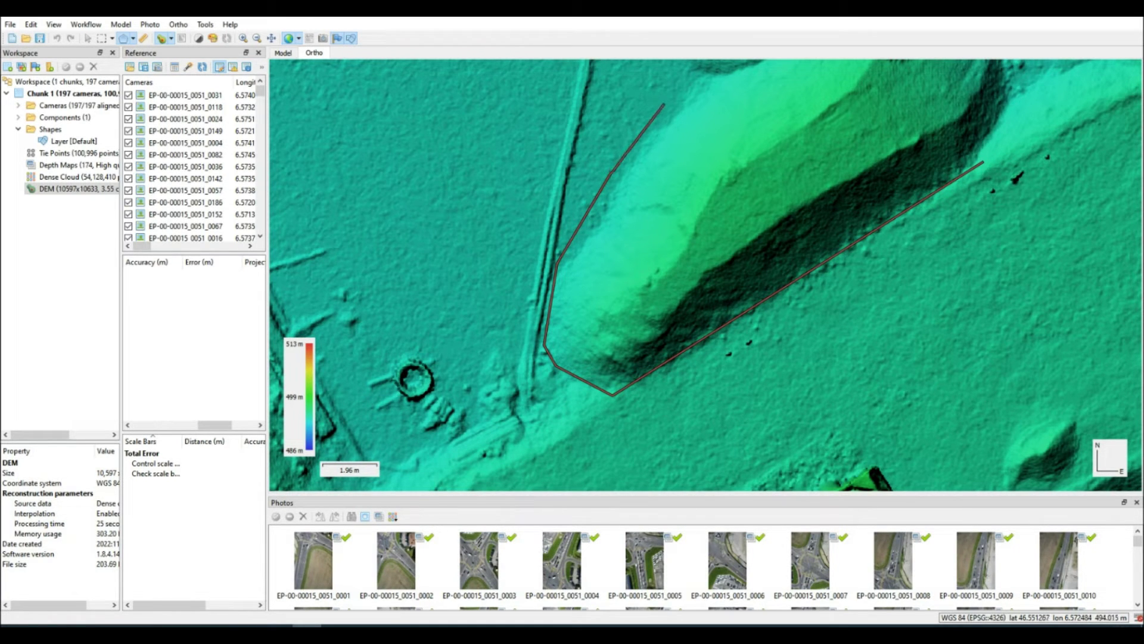
click(664, 105)
Continue the outline along the west flank, across the northern edge and down the north-east edge.
scroll(650, 245, down, 5)
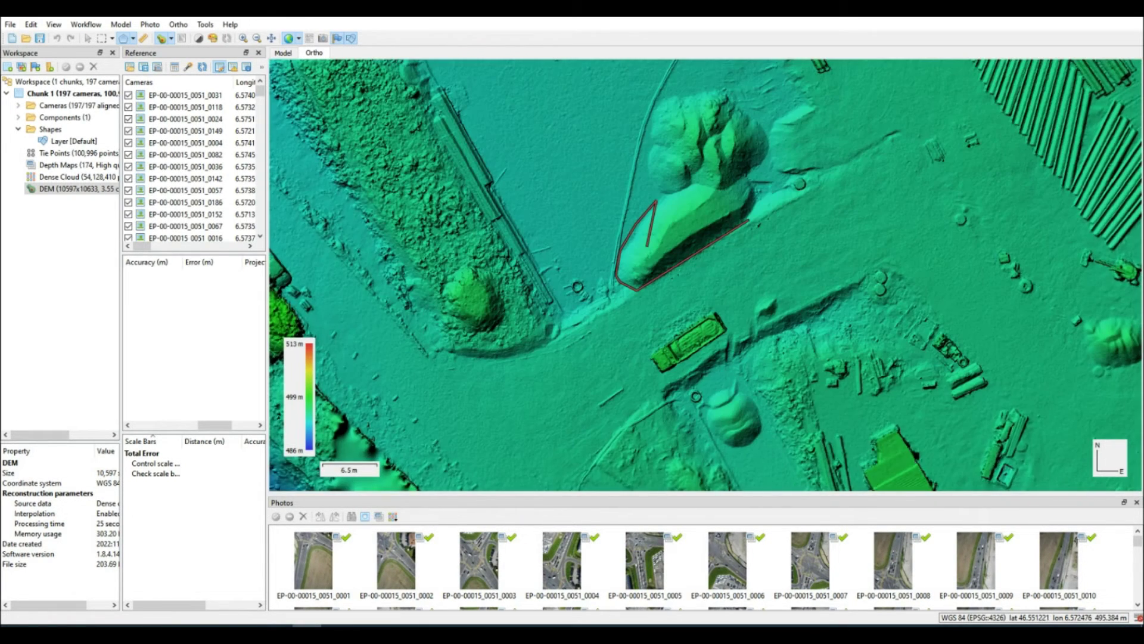
scroll(648, 246, down, 2)
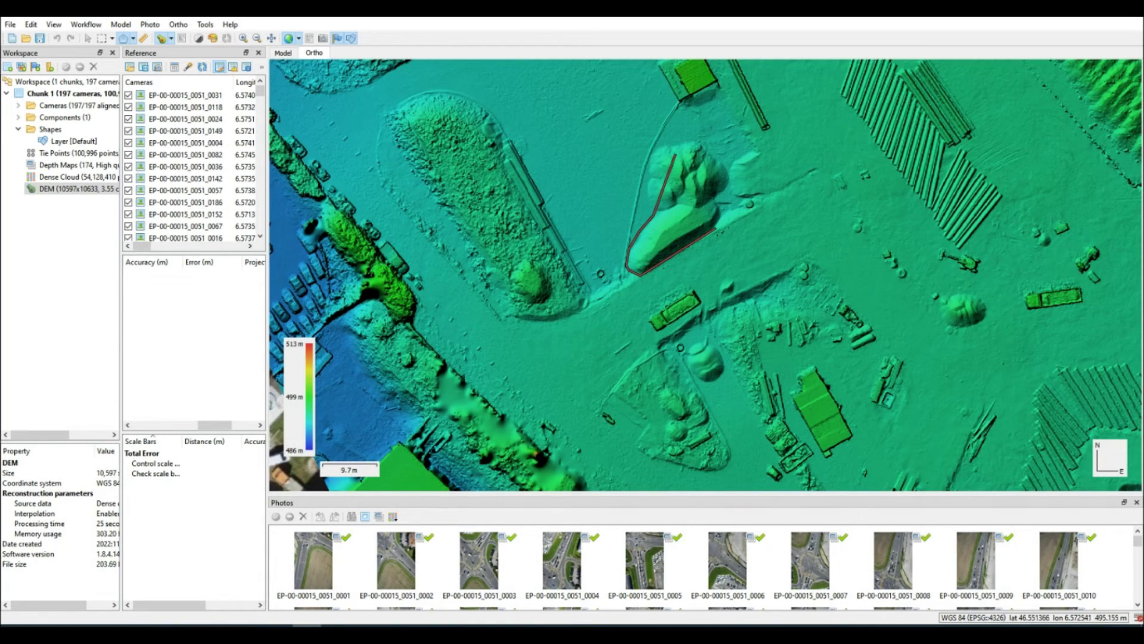
scroll(676, 132, up, 4)
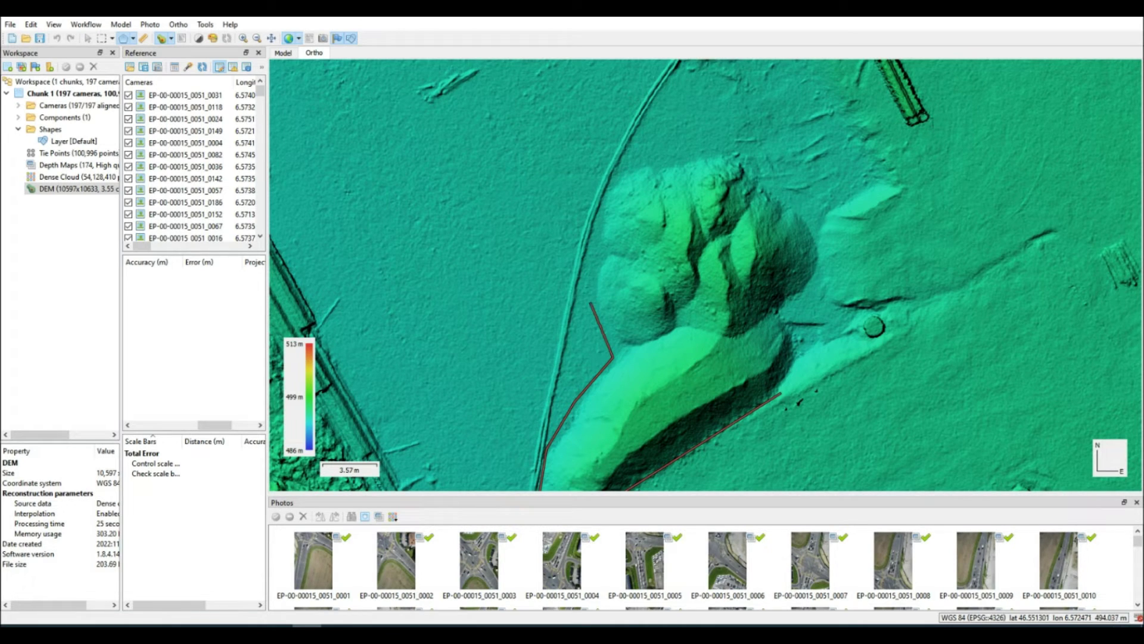
click(590, 302)
click(620, 174)
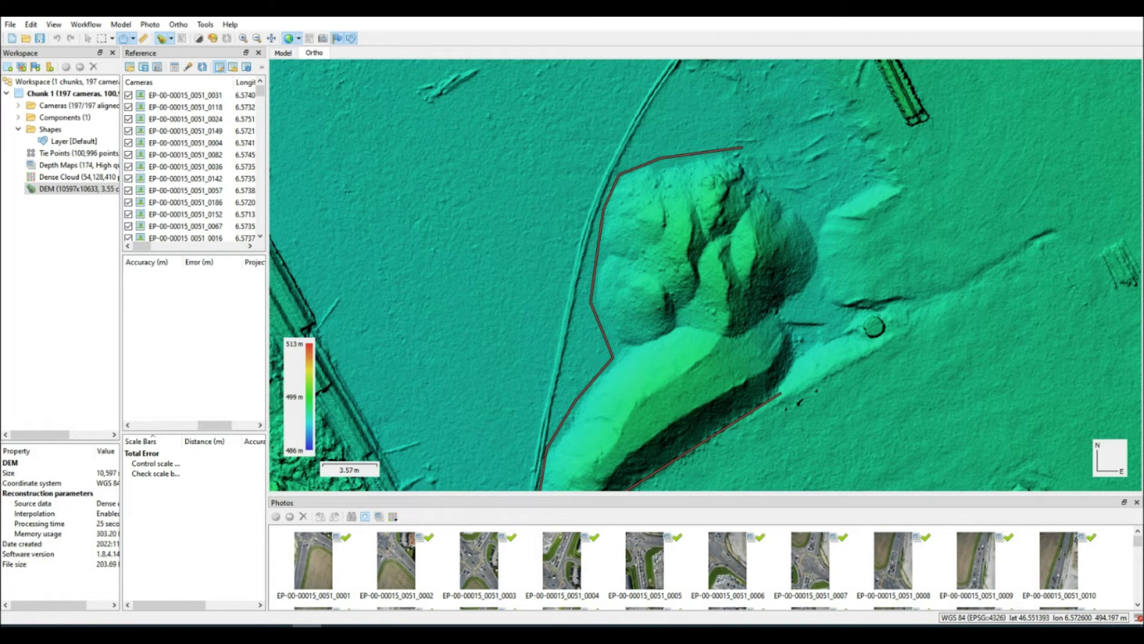
click(742, 147)
click(772, 186)
click(818, 224)
Trace down the eastern edge, close on the first vertex and keep the label Volume Region 8.
click(826, 254)
click(822, 277)
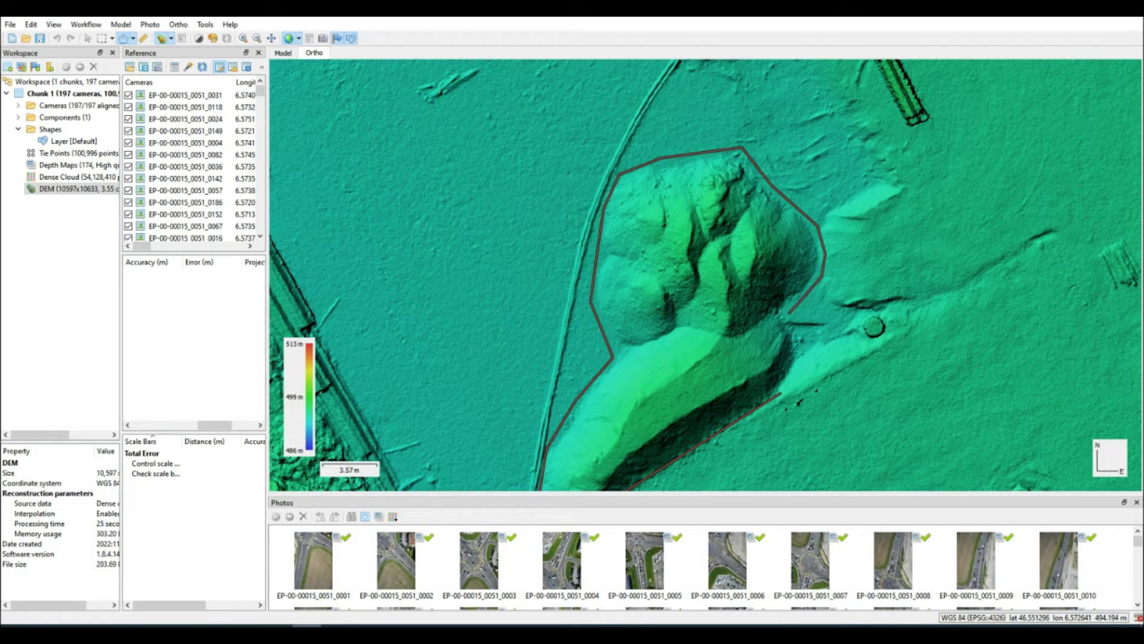
click(786, 313)
scroll(801, 360, up, 5)
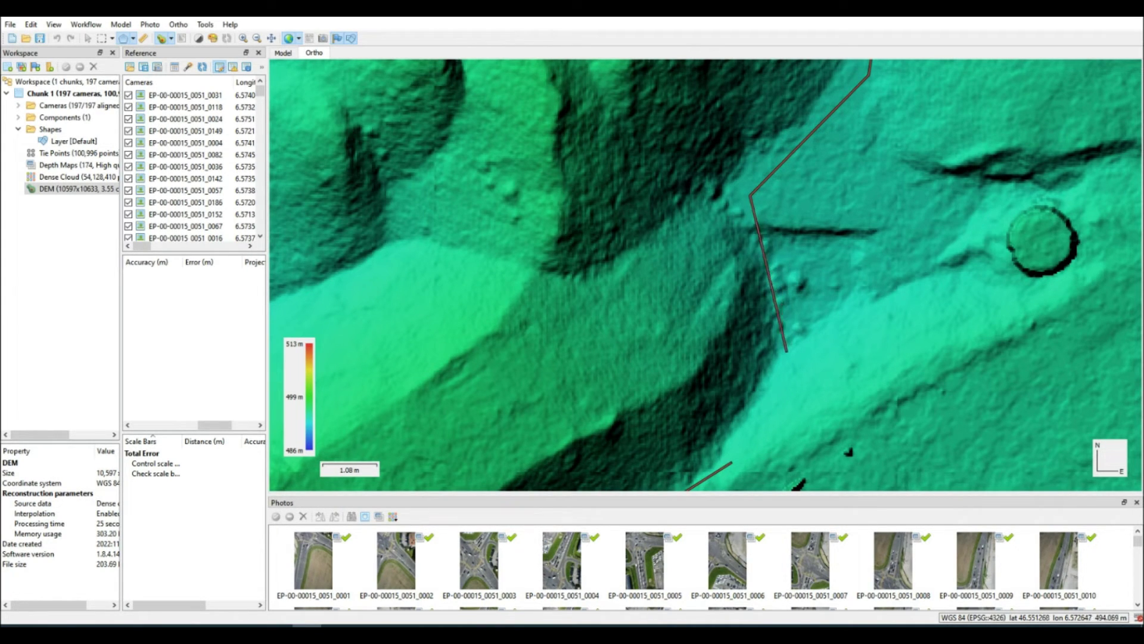
click(787, 351)
click(733, 460)
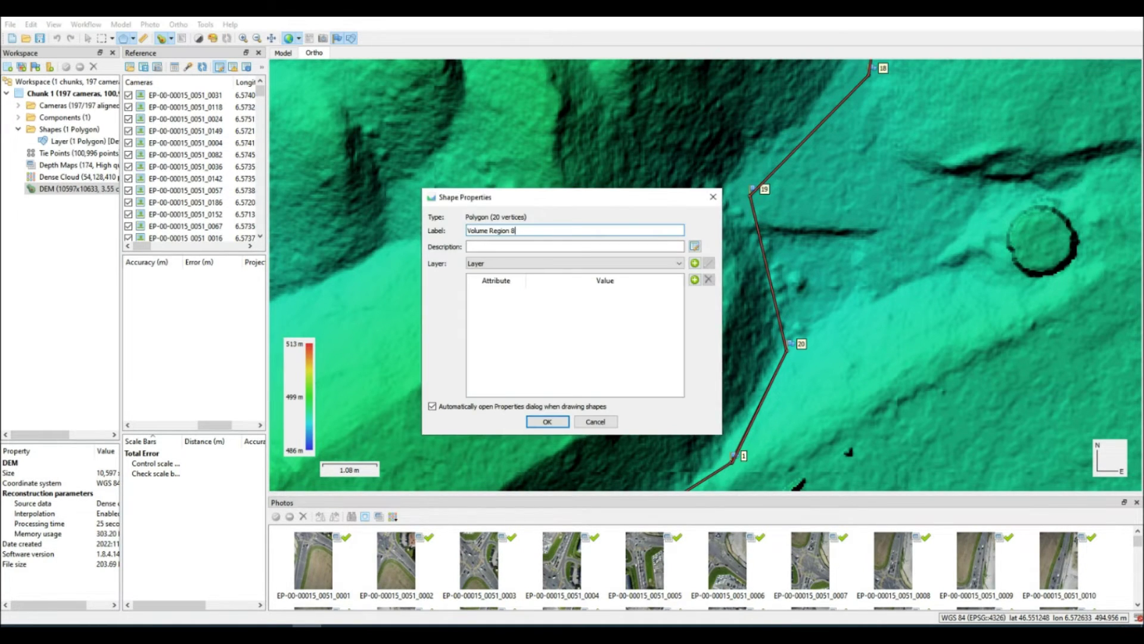
click(547, 421)
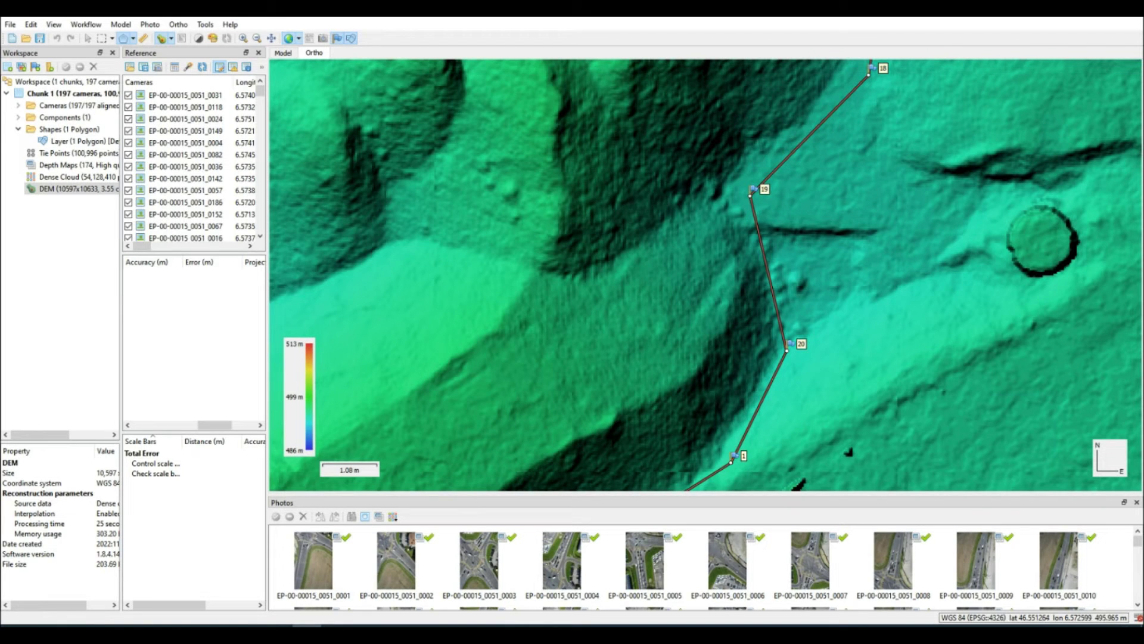
Open Measure for Volume Region 8 and view its elevation profile.
scroll(719, 282, down, 3)
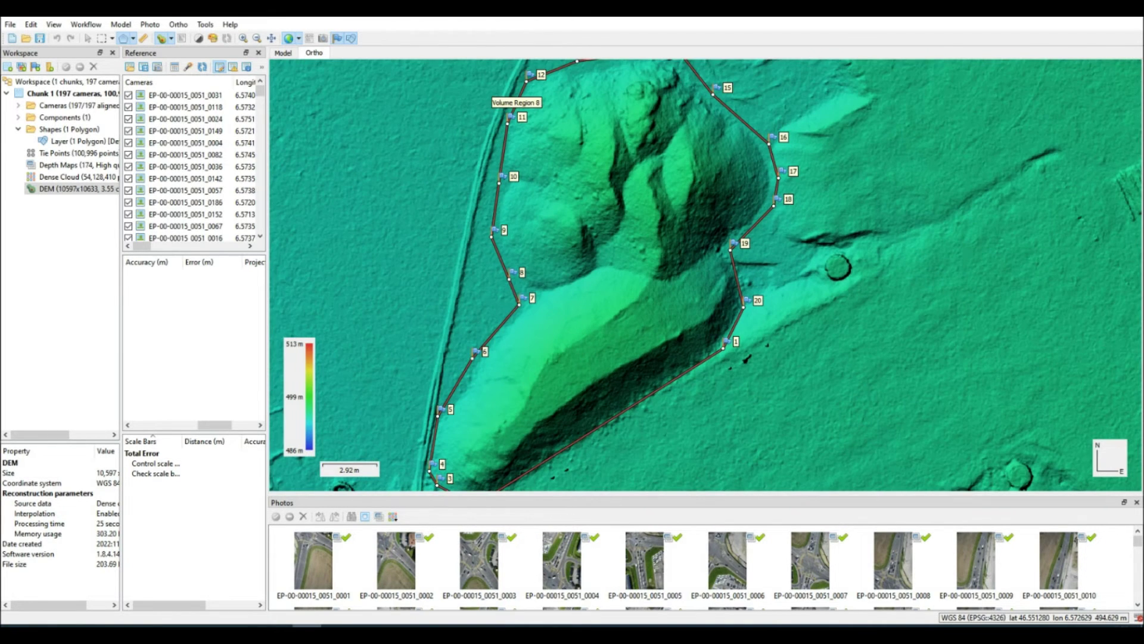
scroll(719, 279, down, 1)
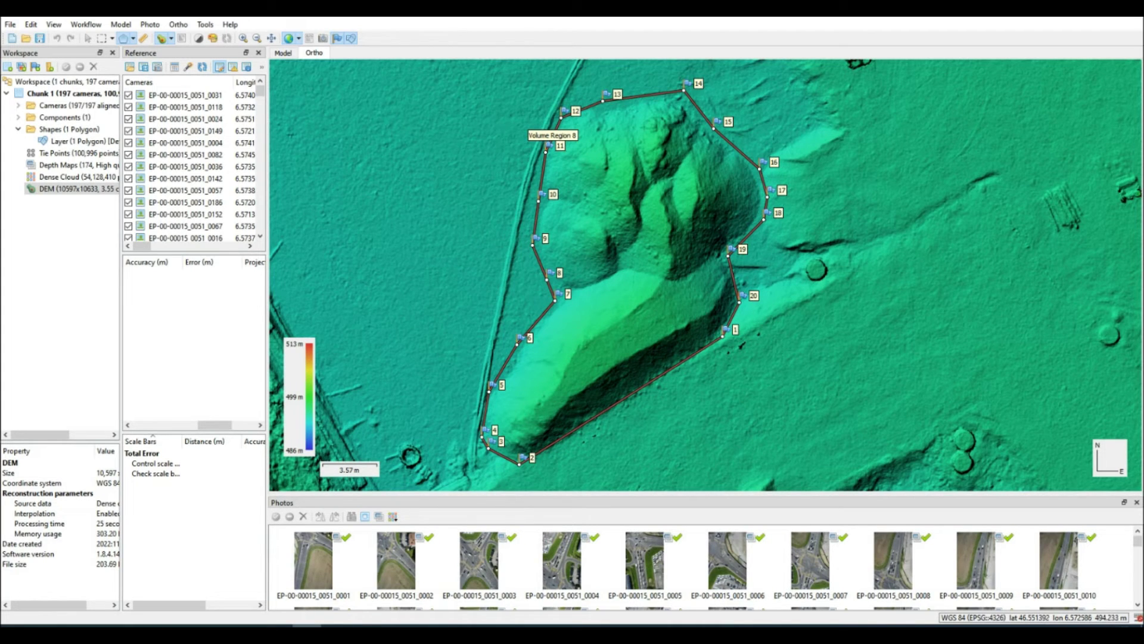
right_click(667, 92)
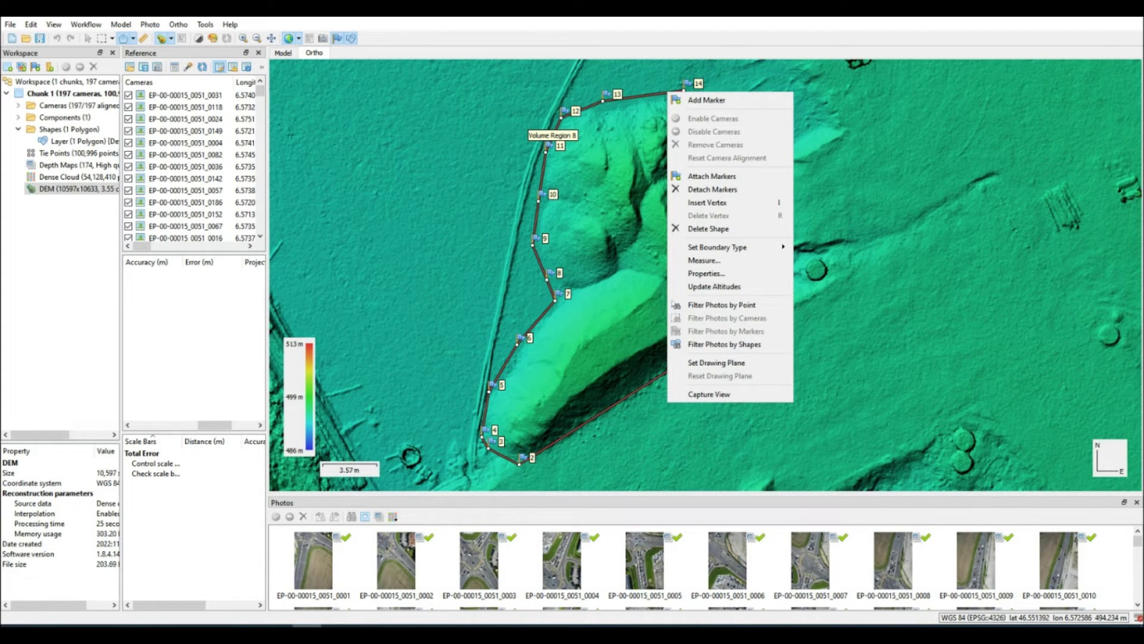
click(704, 260)
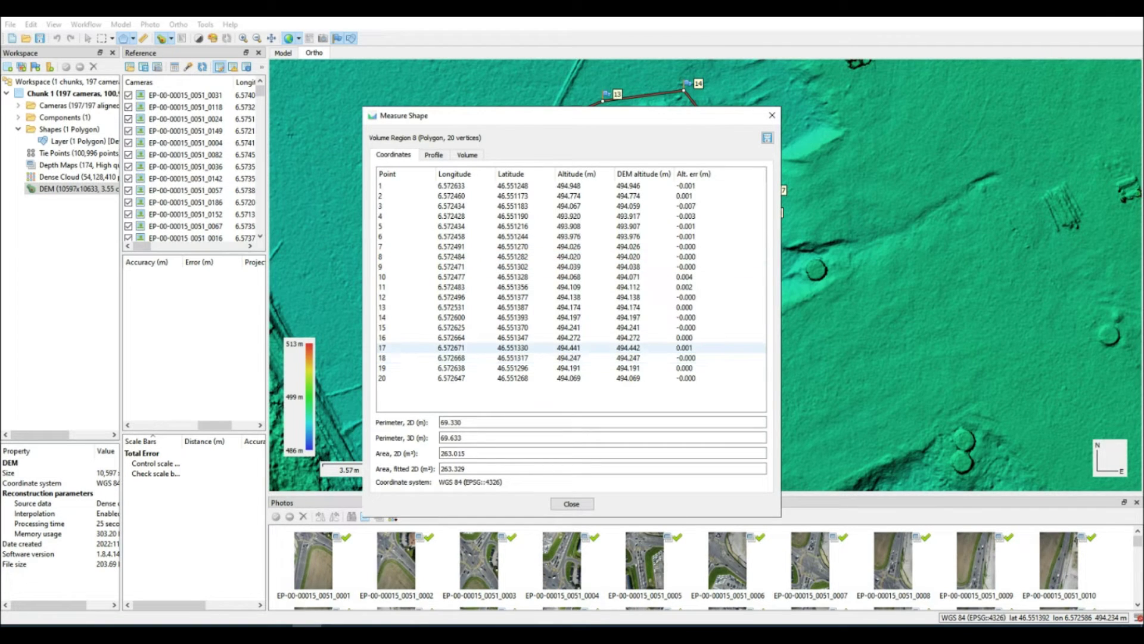
click(433, 155)
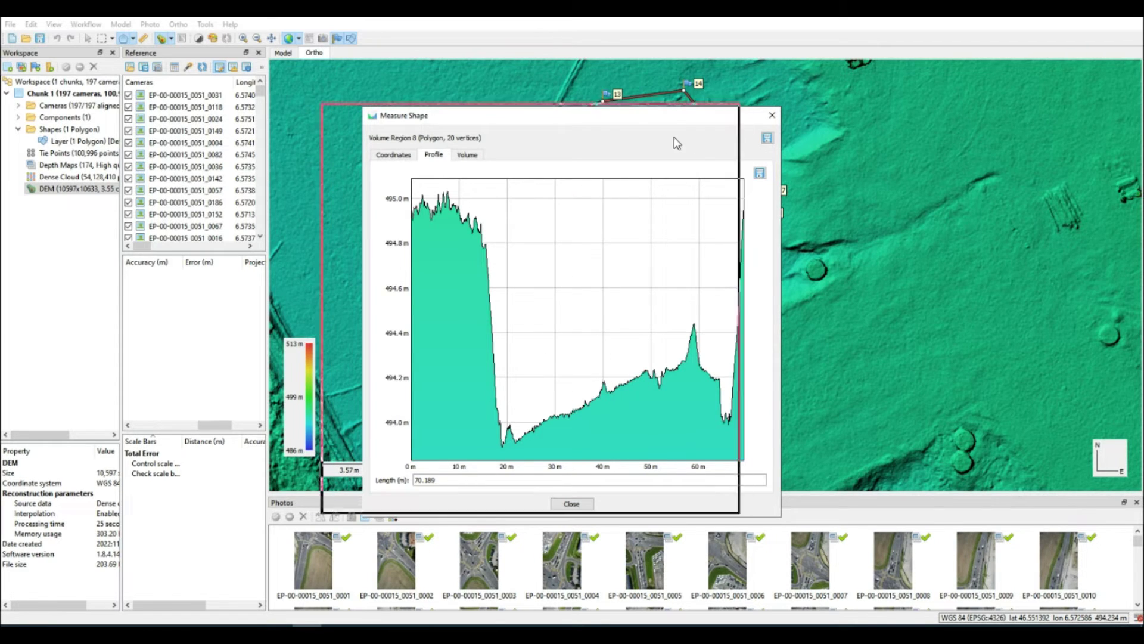
Move the measurement window right and show volumes: 278.930 above, 1.919 below, 277.011 m³ total.
drag(671, 115, 326, 90)
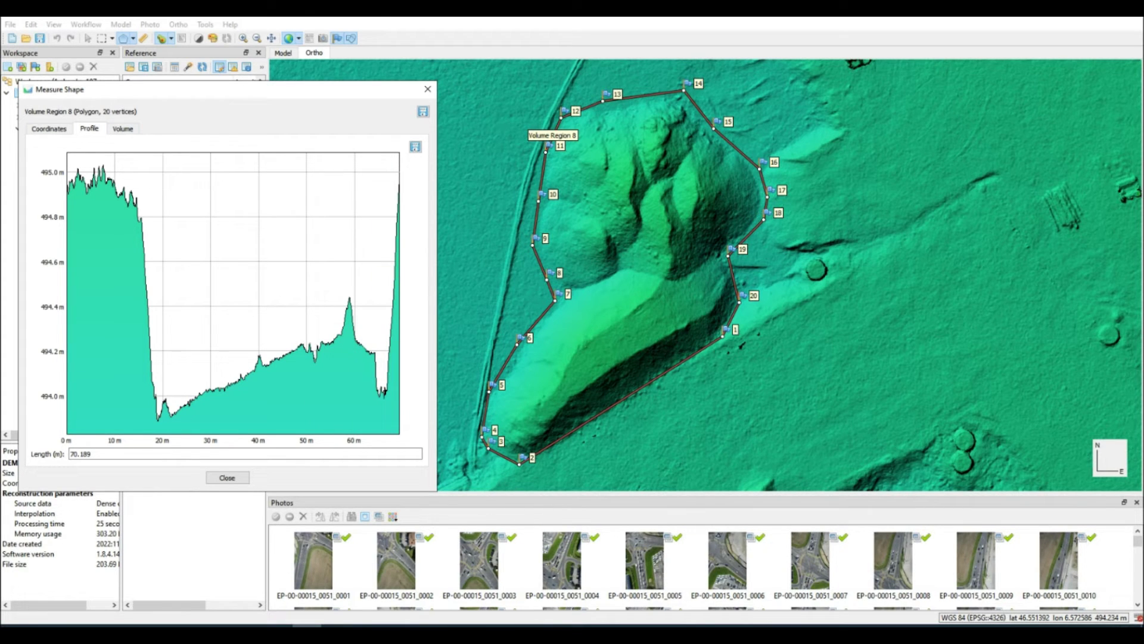
drag(338, 90, 1035, 94)
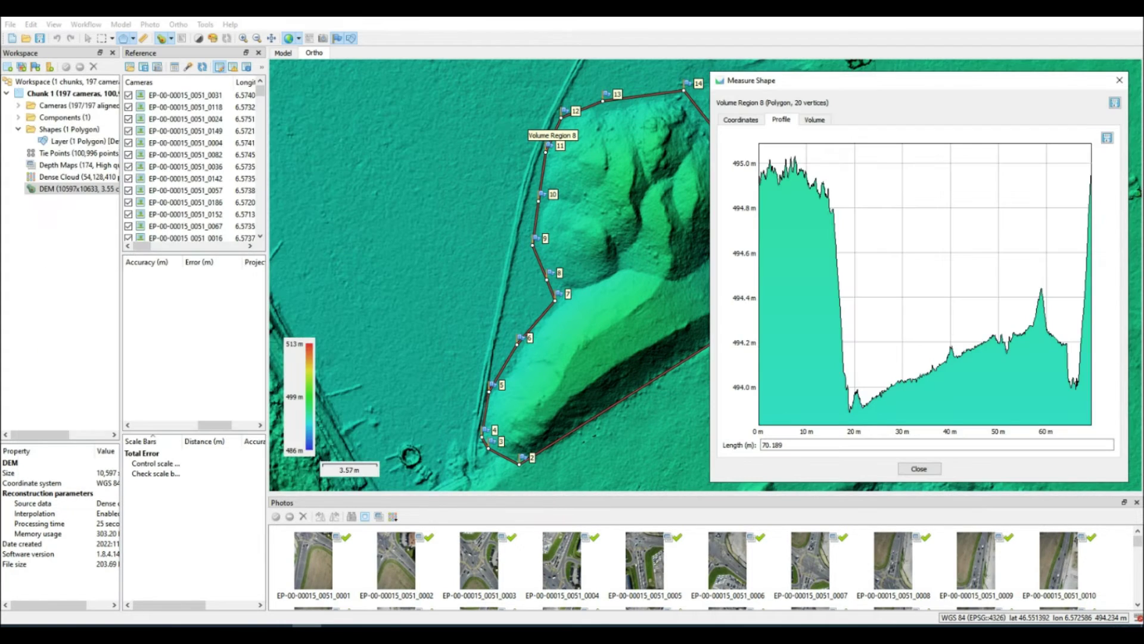
click(815, 120)
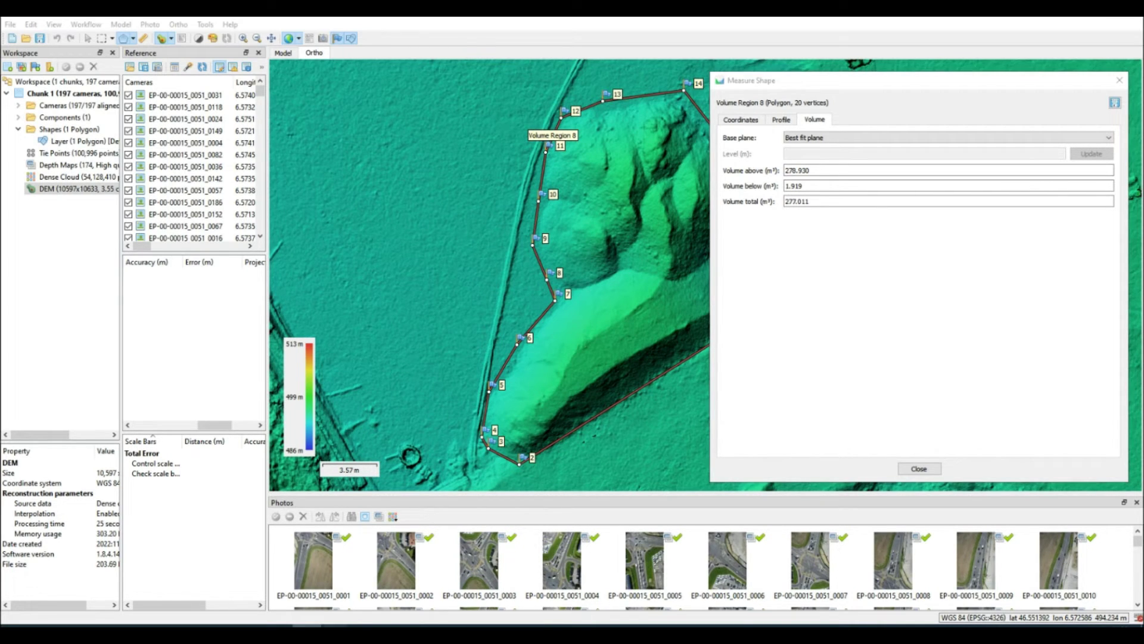
key(alt+Tab)
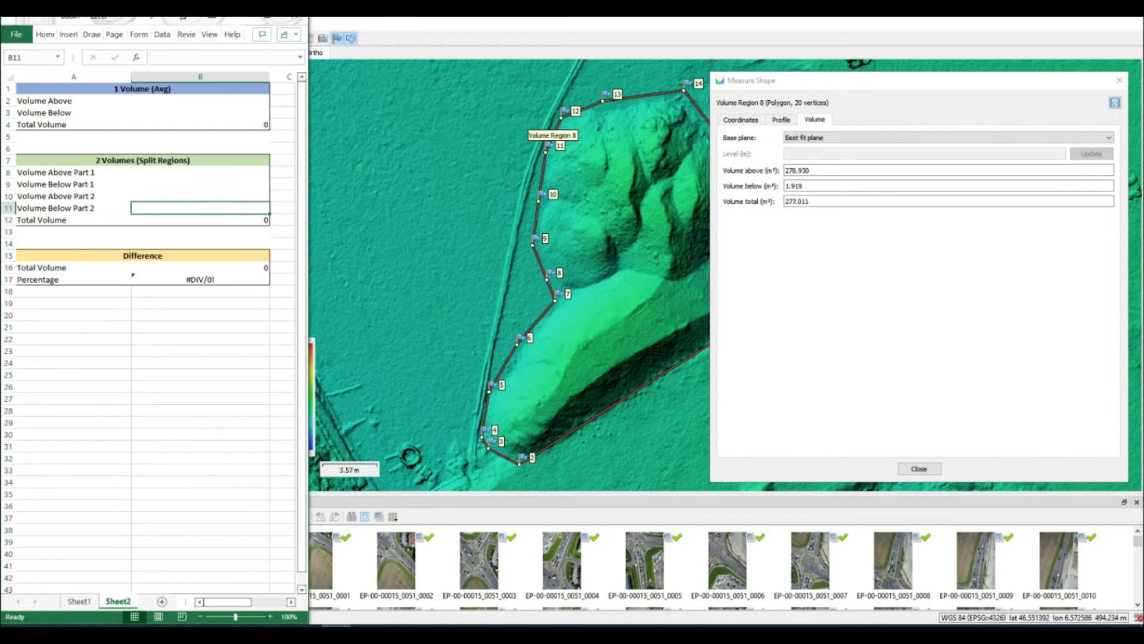
Enter Volume Above 278.93 in B2 and Volume Below 1.919 in B3, totalling 277.011.
click(200, 101)
text(2)
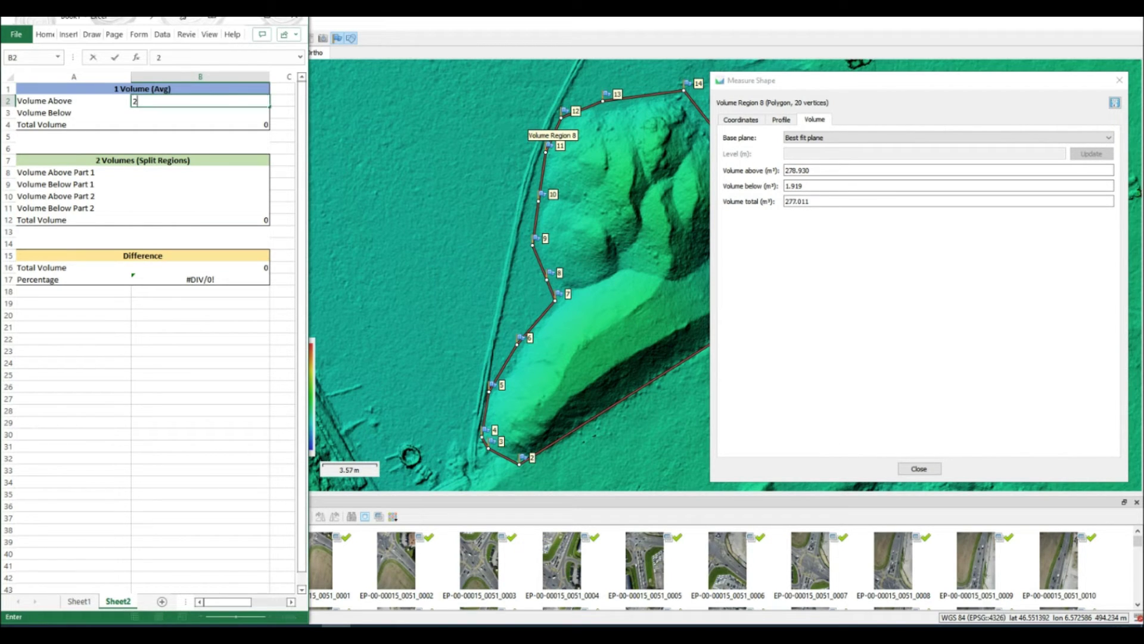
text(78.930)
key(Return)
text(1.)
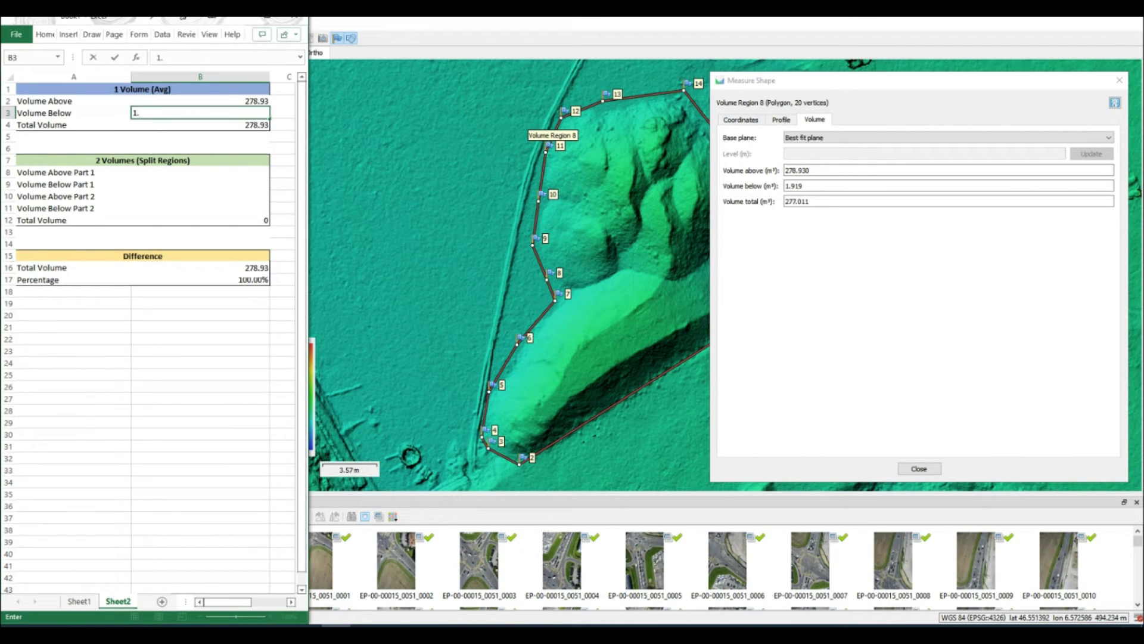
text(919)
click(282, 124)
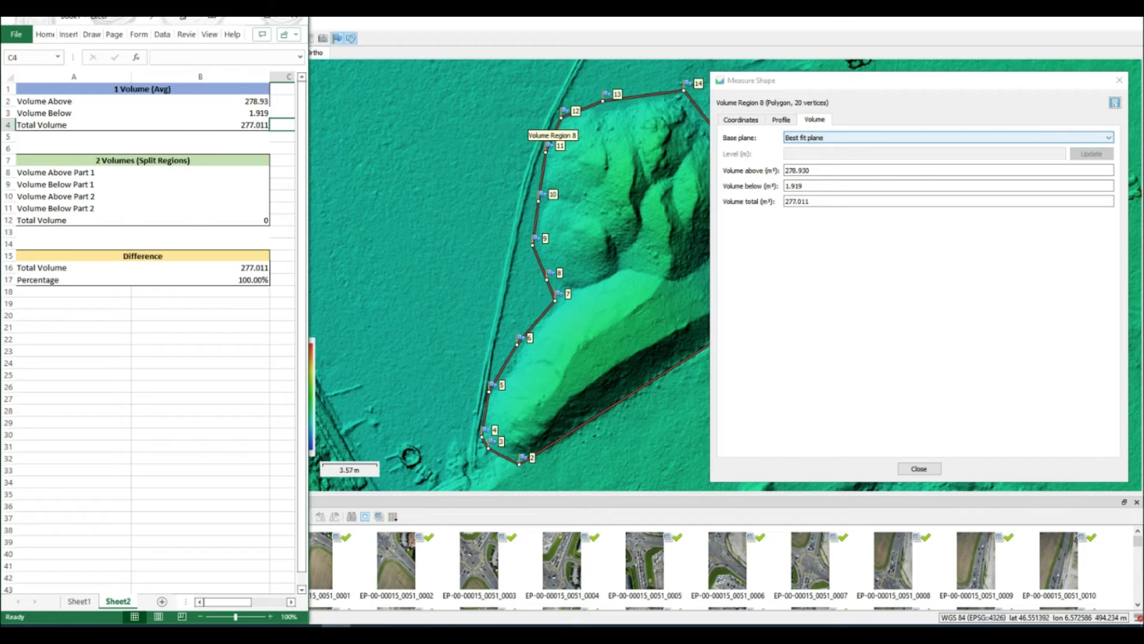
click(948, 137)
Check the Mean level base result (282.327 m³), then restore Best fit plane and close the measurement.
click(834, 155)
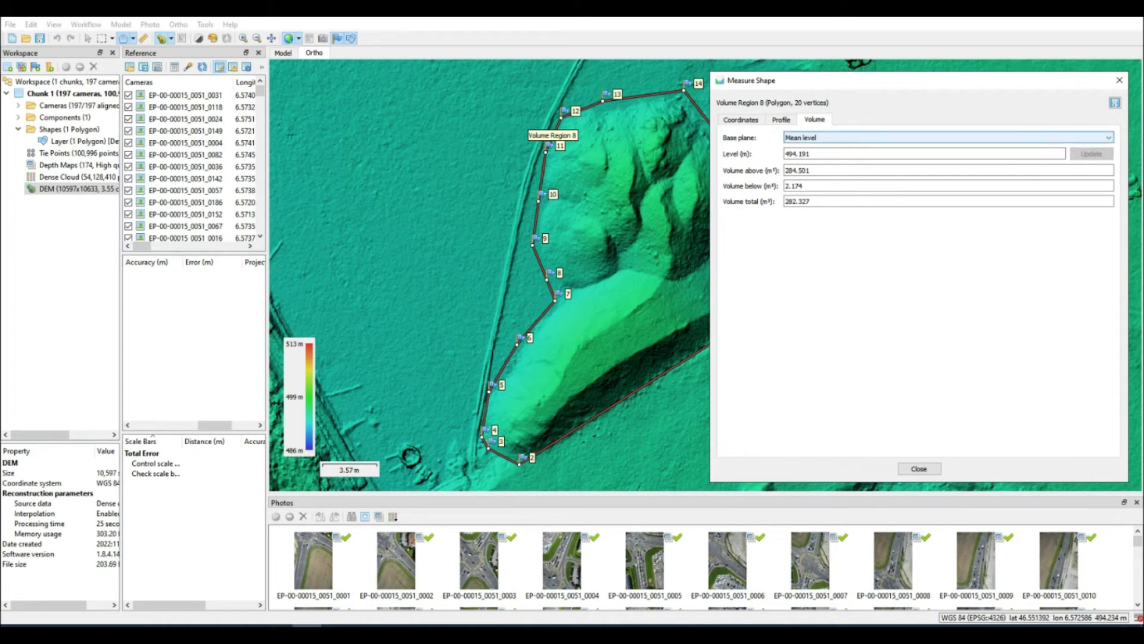
click(947, 137)
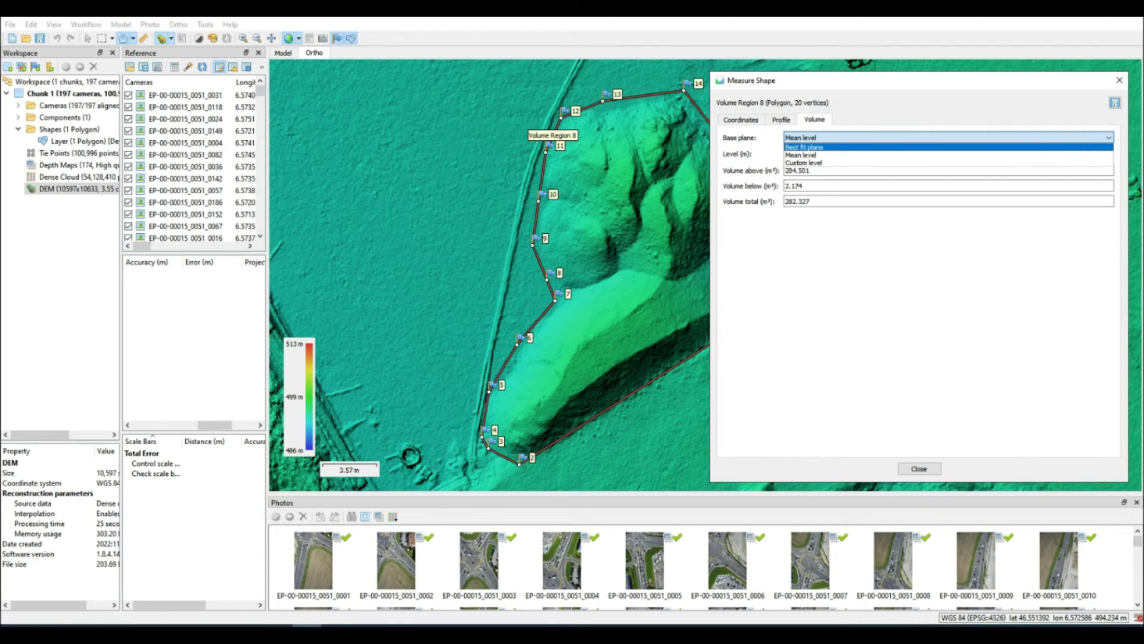
key(Return)
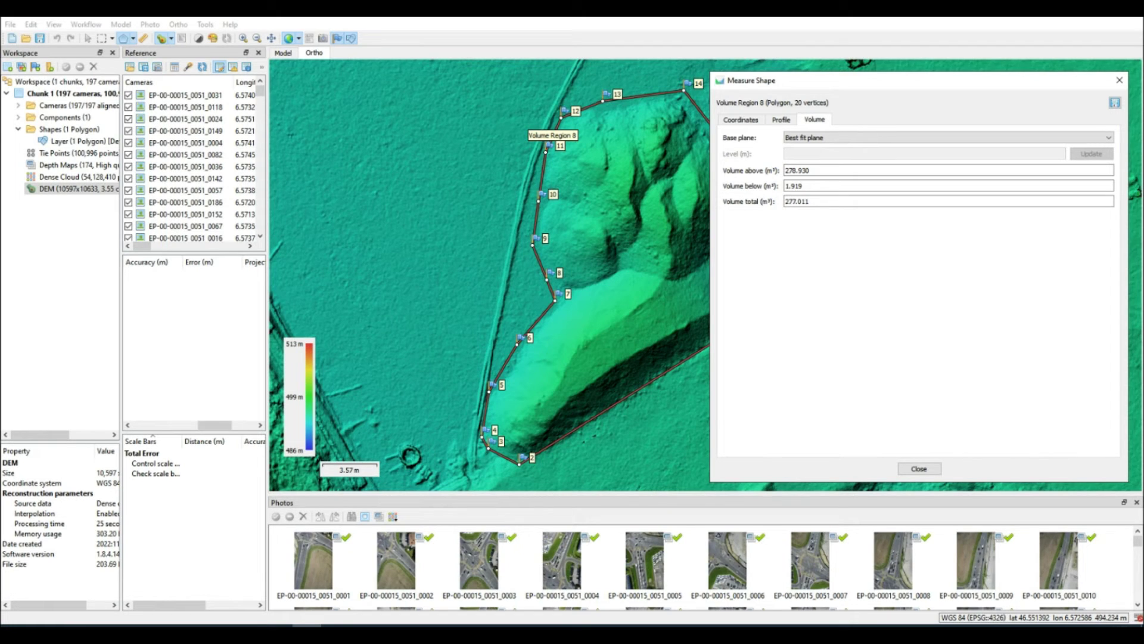
click(919, 469)
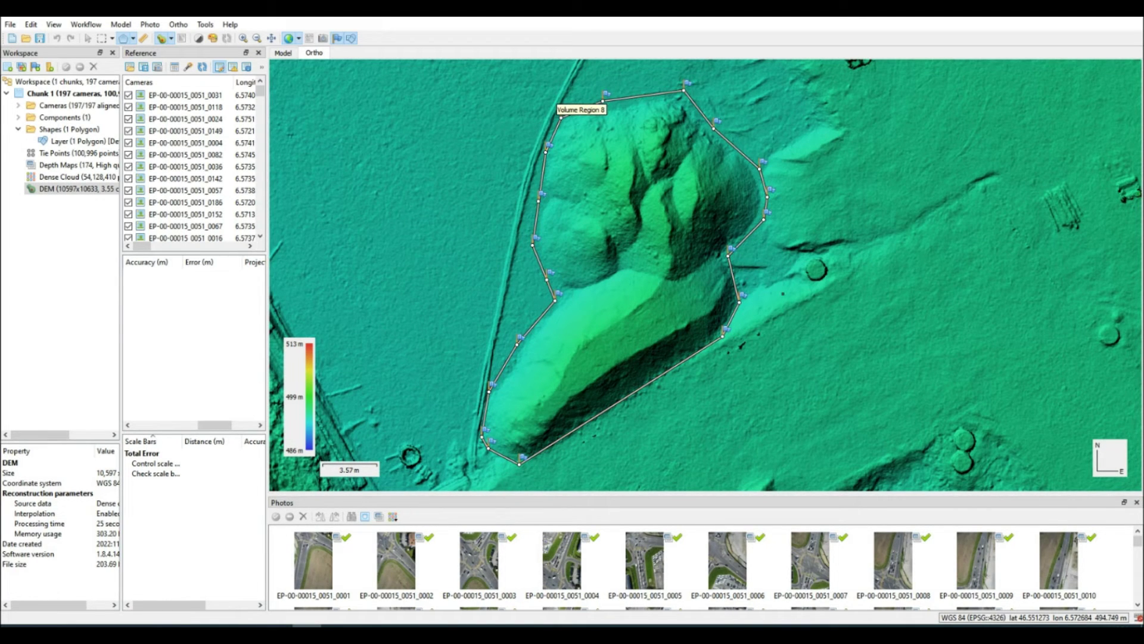
right_click(783, 294)
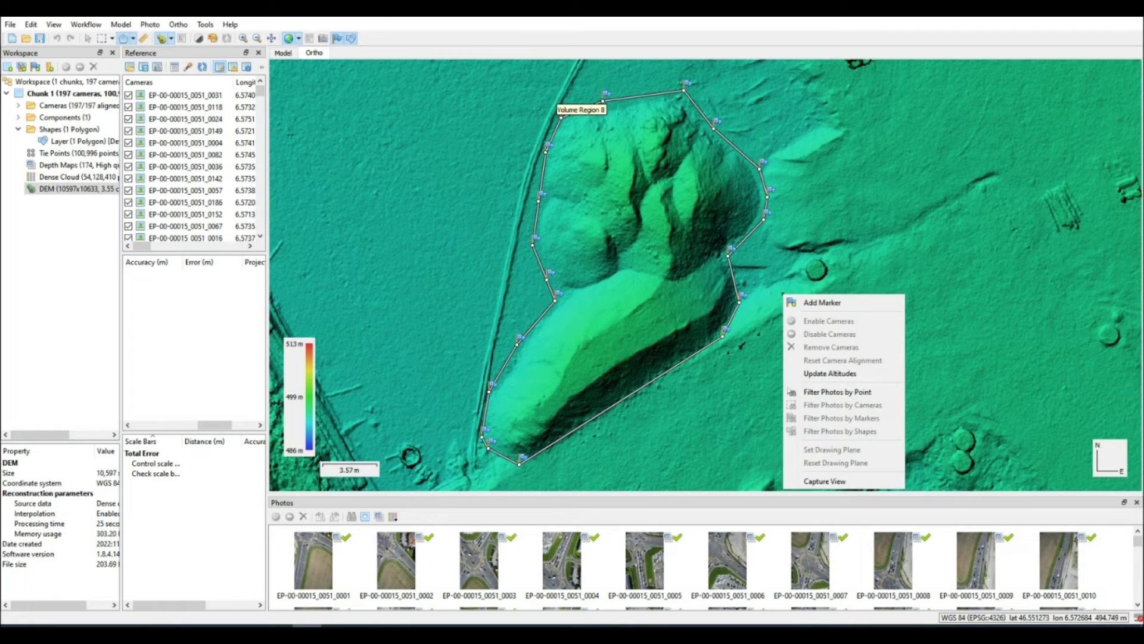
Draw a 4-vertex strip along the stockpile's south-east edge and keep the label Volume Region 9.
key(Escape)
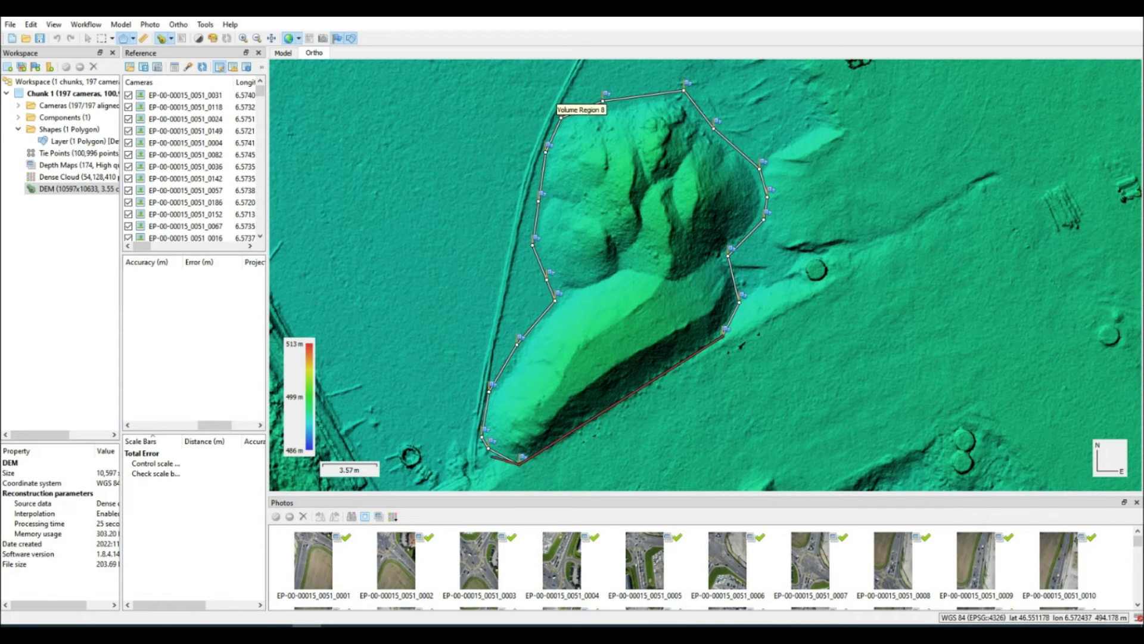
click(724, 336)
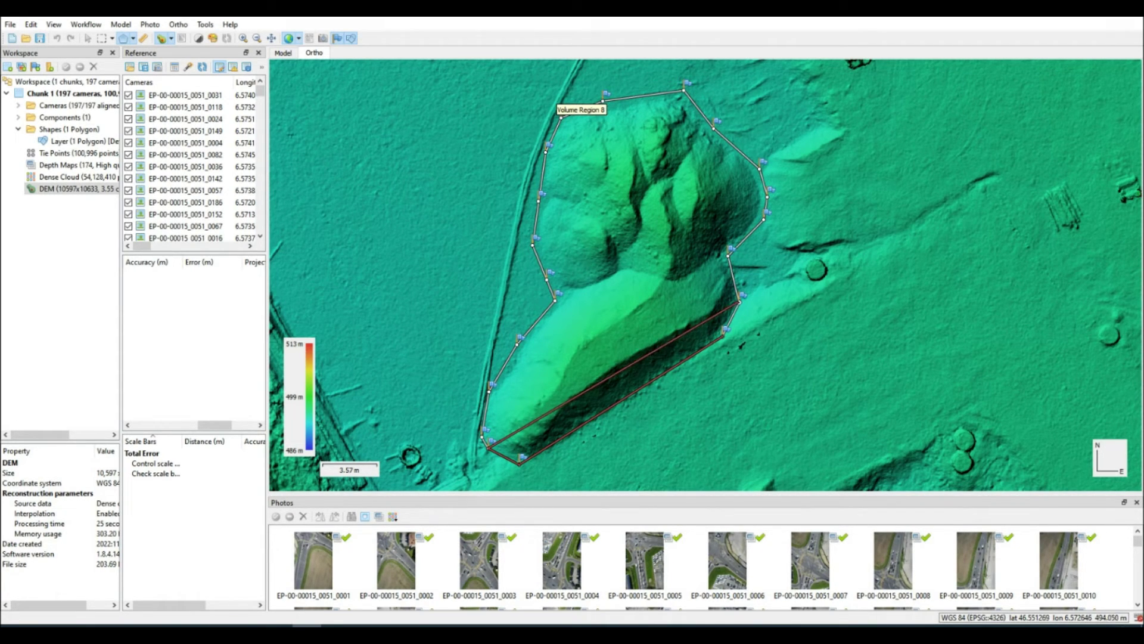
double_click(739, 303)
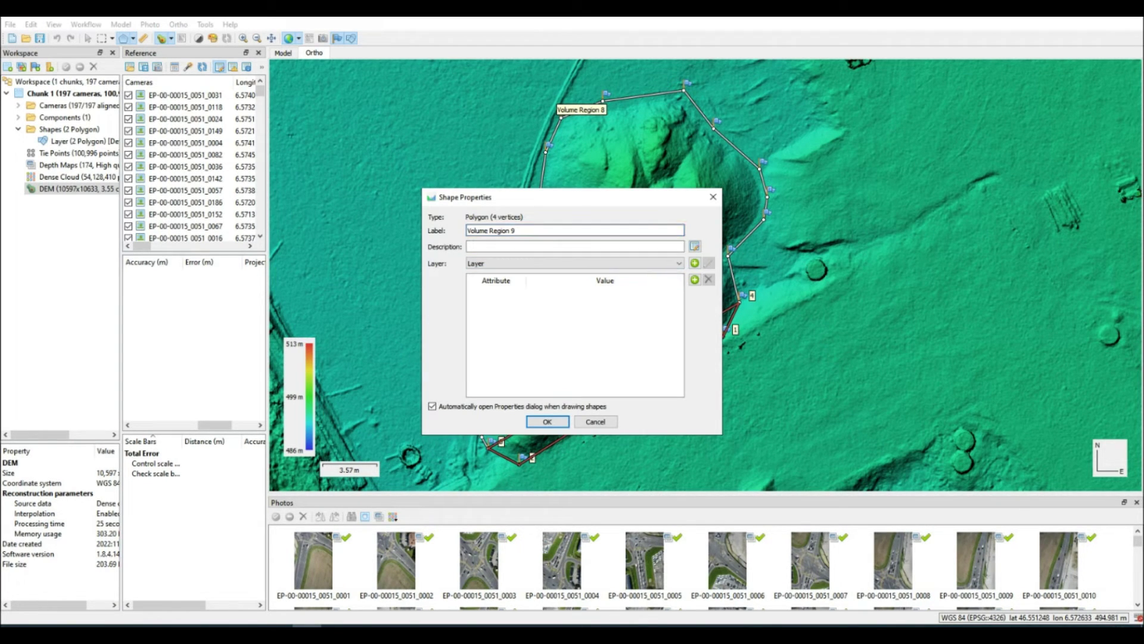
click(547, 421)
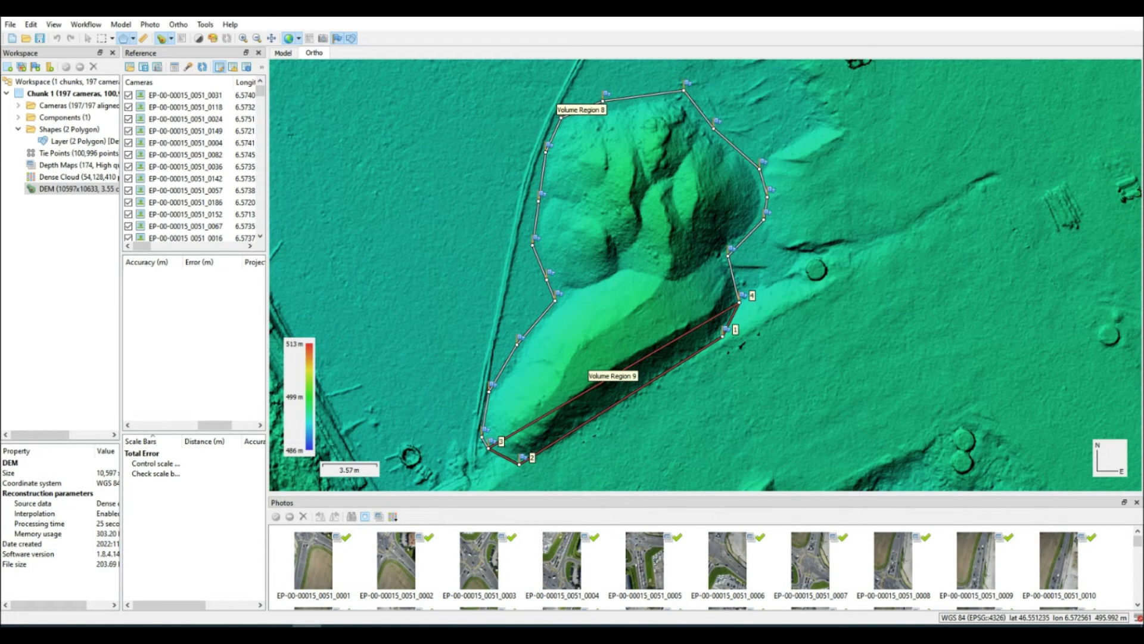
right_click(638, 360)
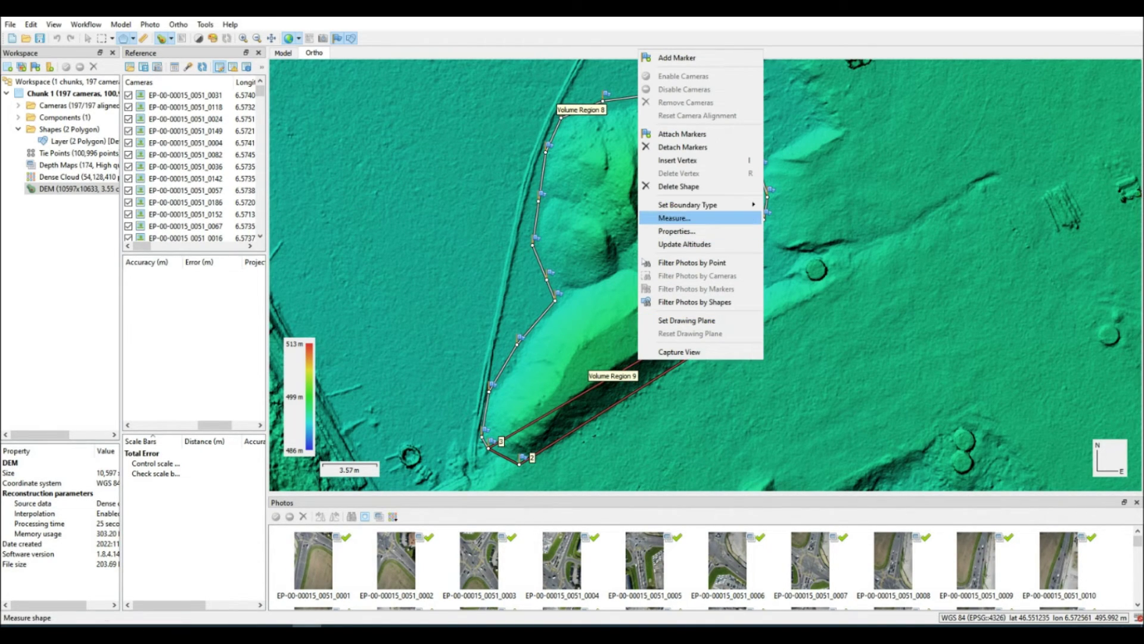
Measure Volume Region 9 on the best fit plane: 23.726 above, 0.035989 below, 23.690 m³ total.
click(673, 218)
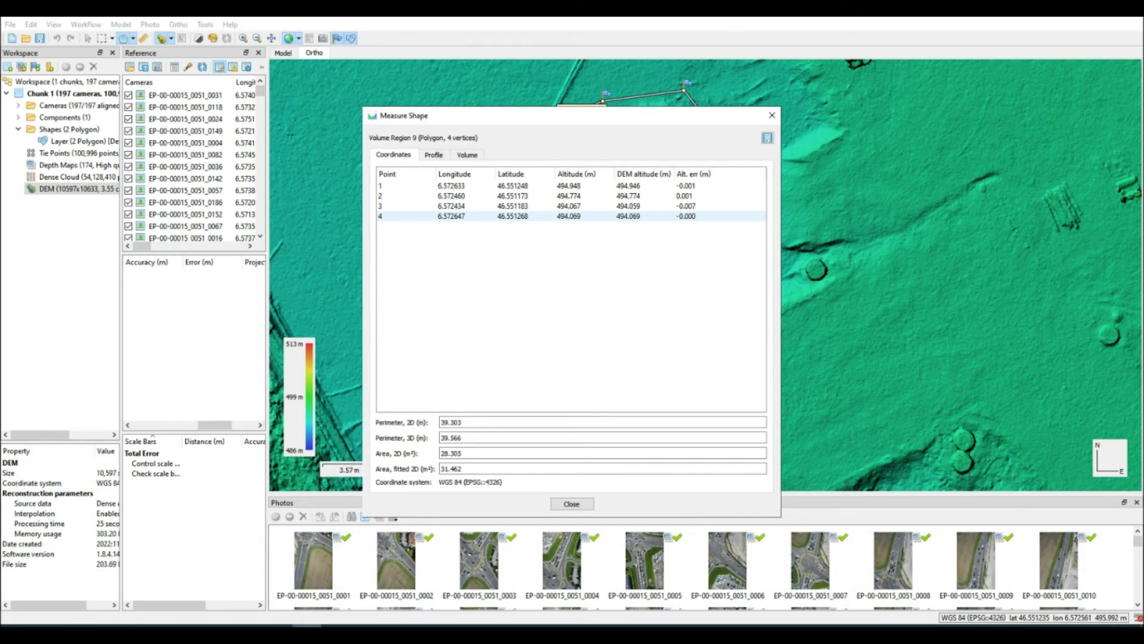
click(434, 155)
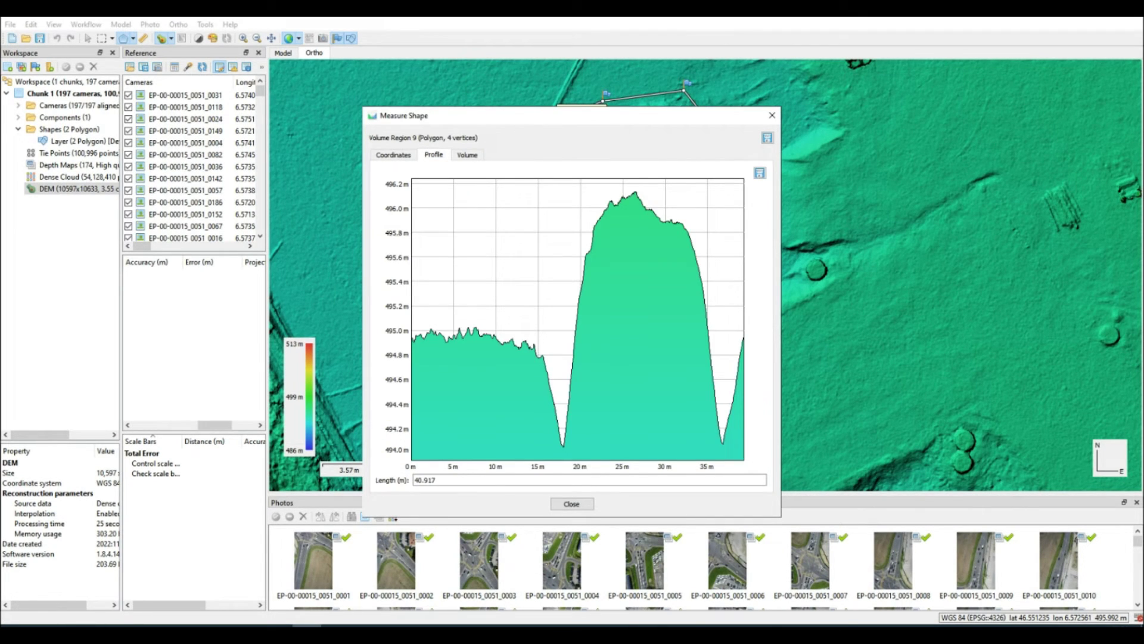
drag(693, 115, 946, 96)
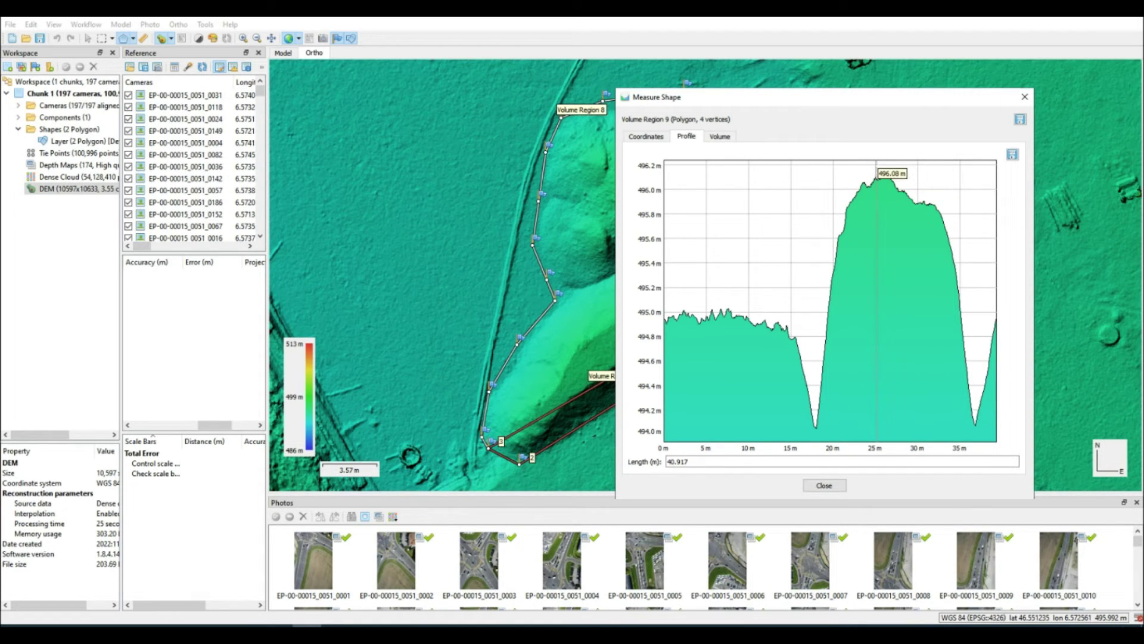
click(720, 136)
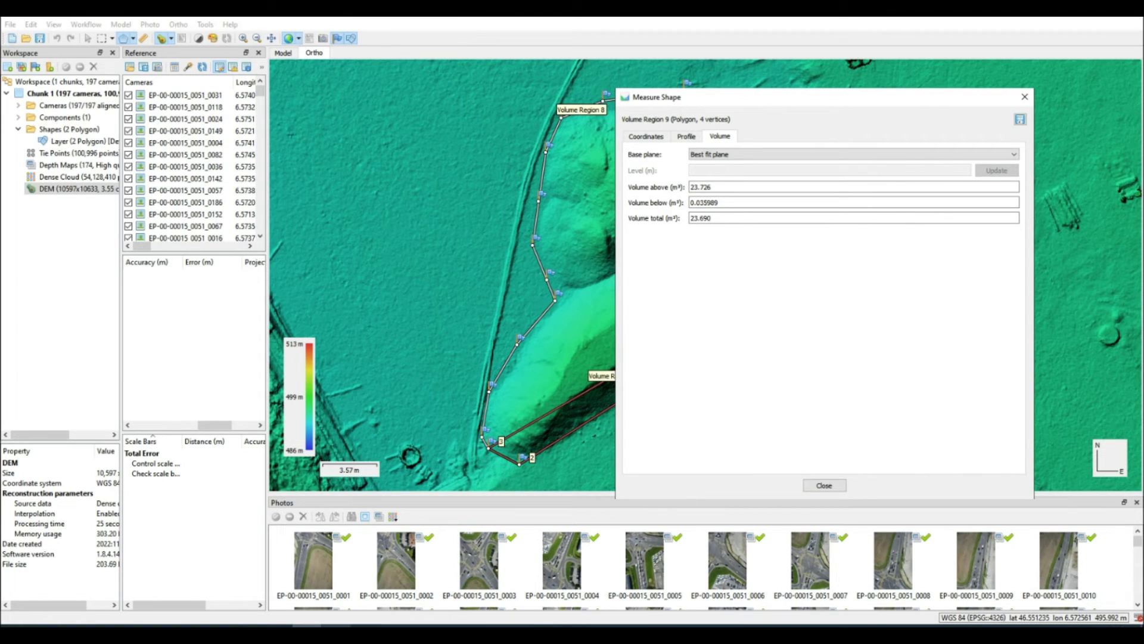
key(alt+Tab)
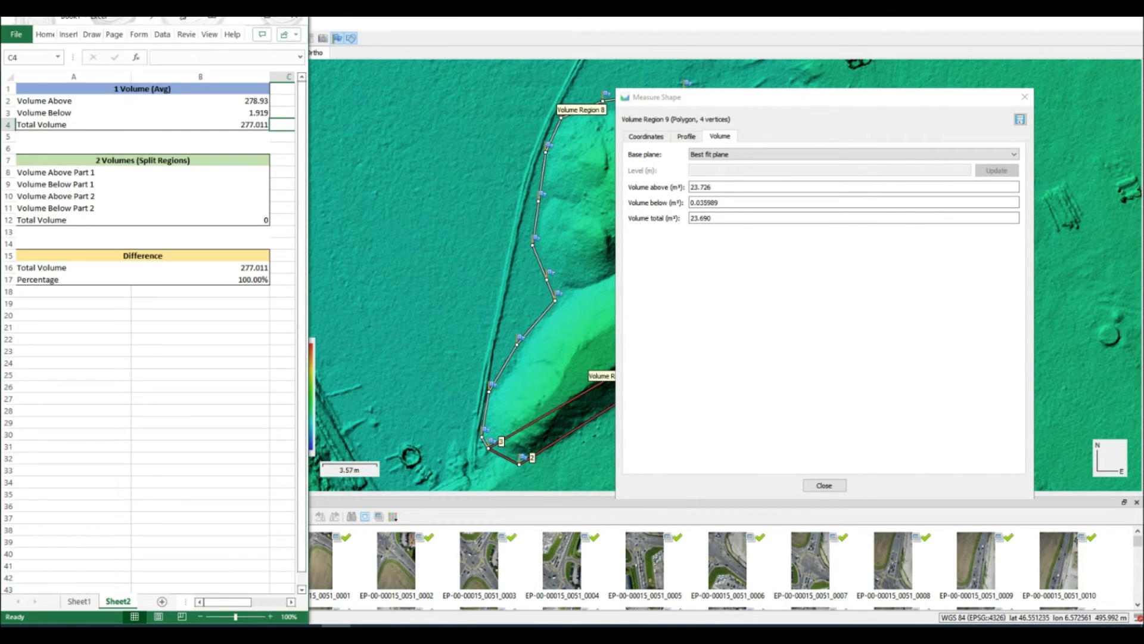
Enter Part 1 values 23.726 in B8 and 0.0359 in B9, then close Region 9's measurement.
click(201, 172)
text(23.726)
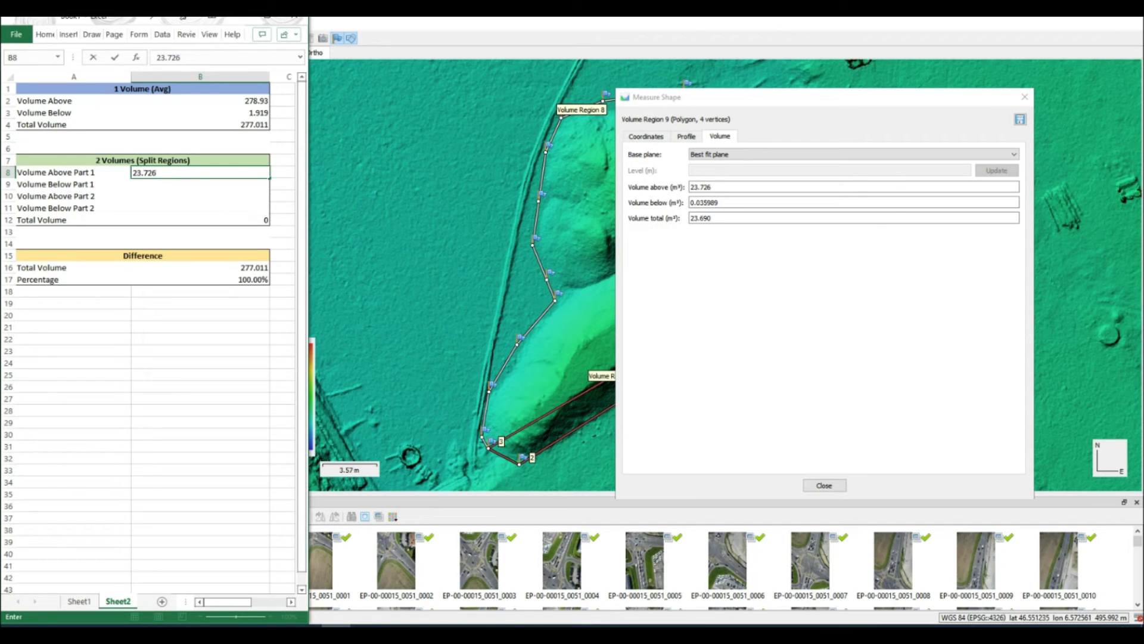
key(Return)
text(0.03)
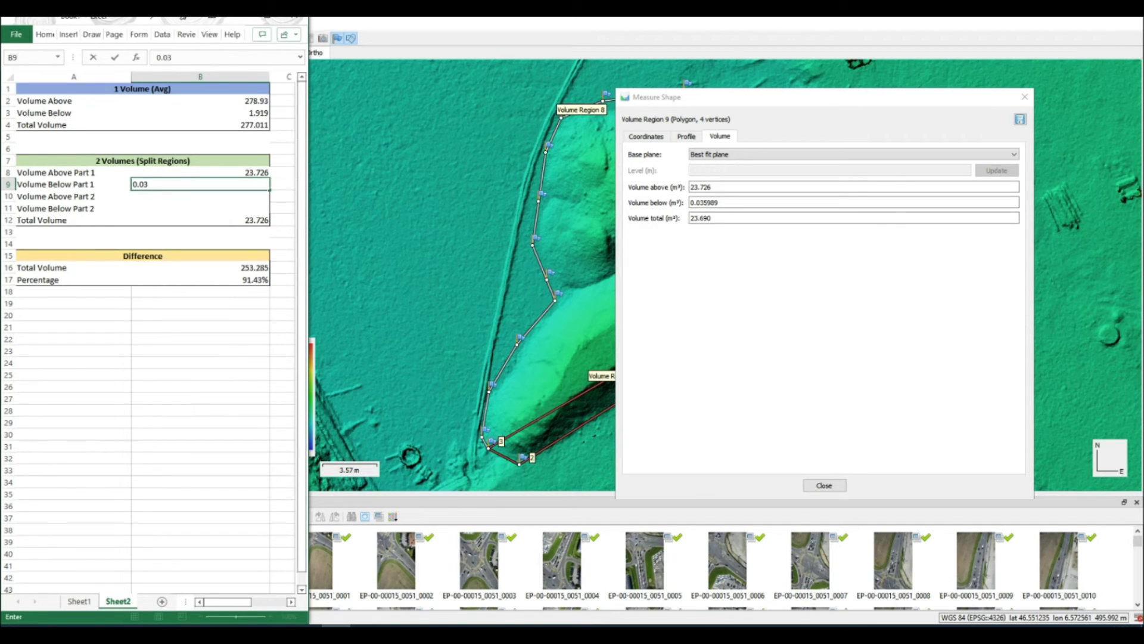
text(59)
click(281, 196)
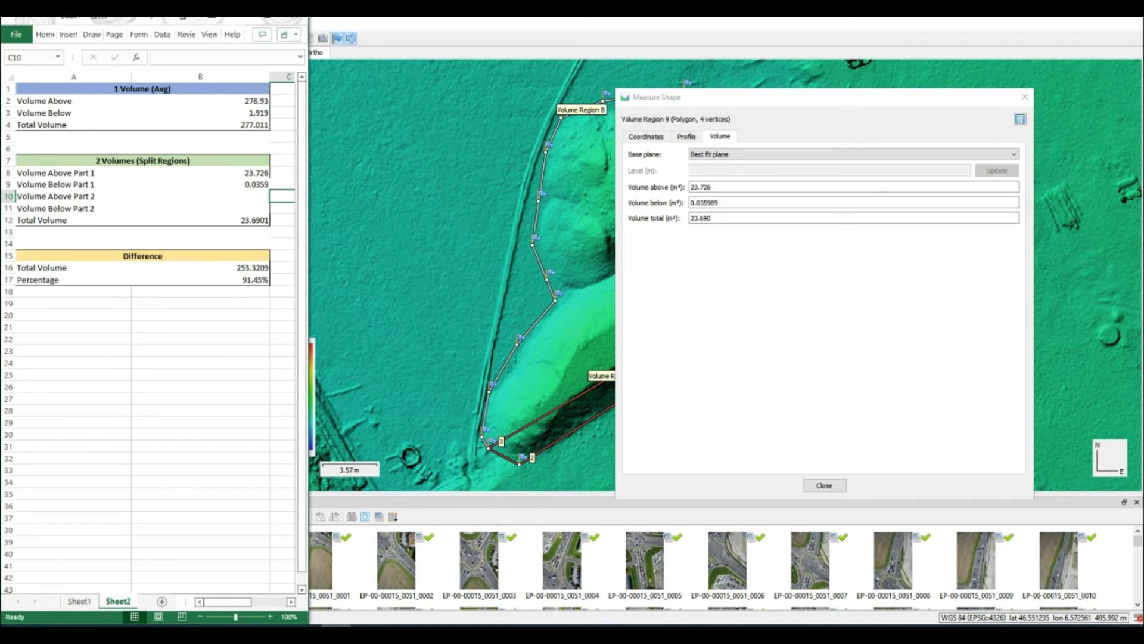
click(824, 485)
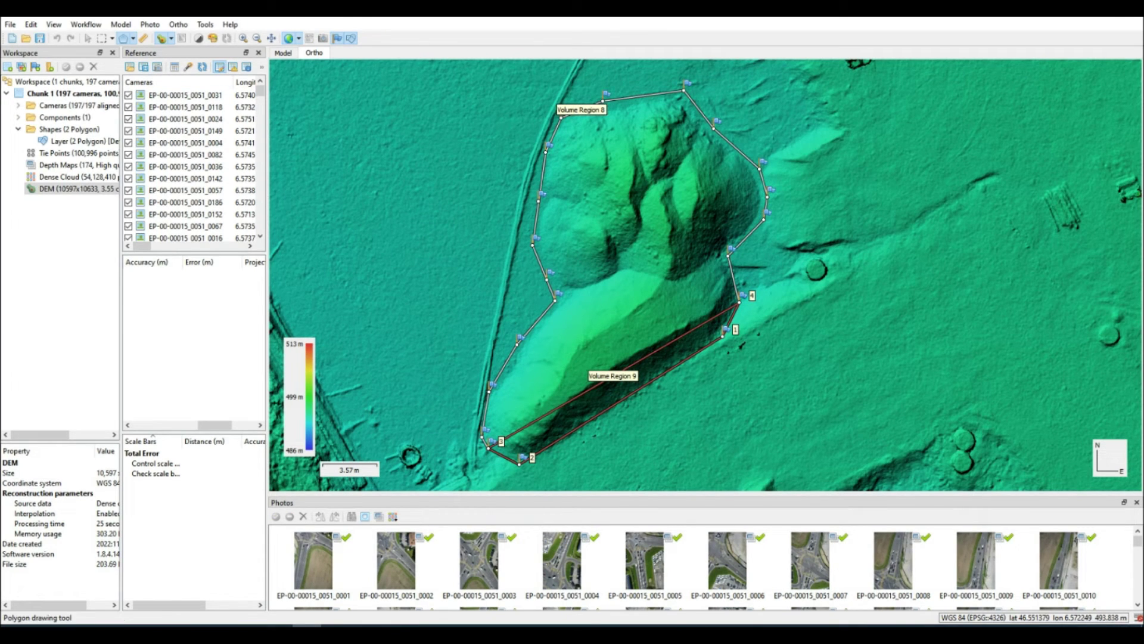
Begin a new polygon at the bottom-left, tracing up Region 8's left edge to its upper-left corner.
click(487, 444)
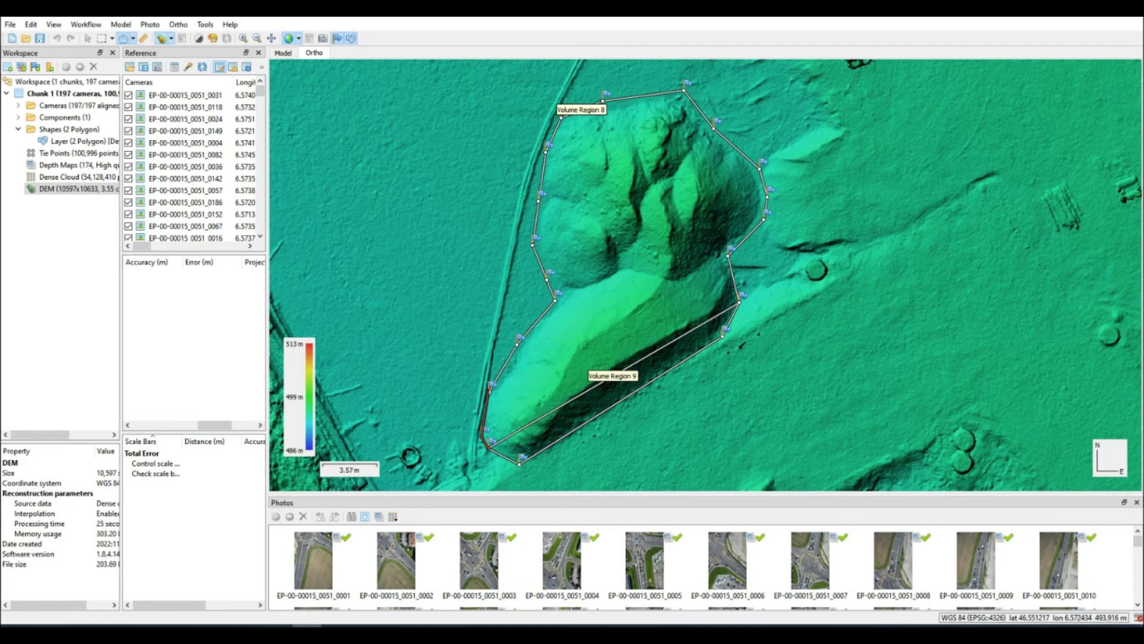
click(490, 386)
click(518, 337)
click(555, 300)
click(546, 279)
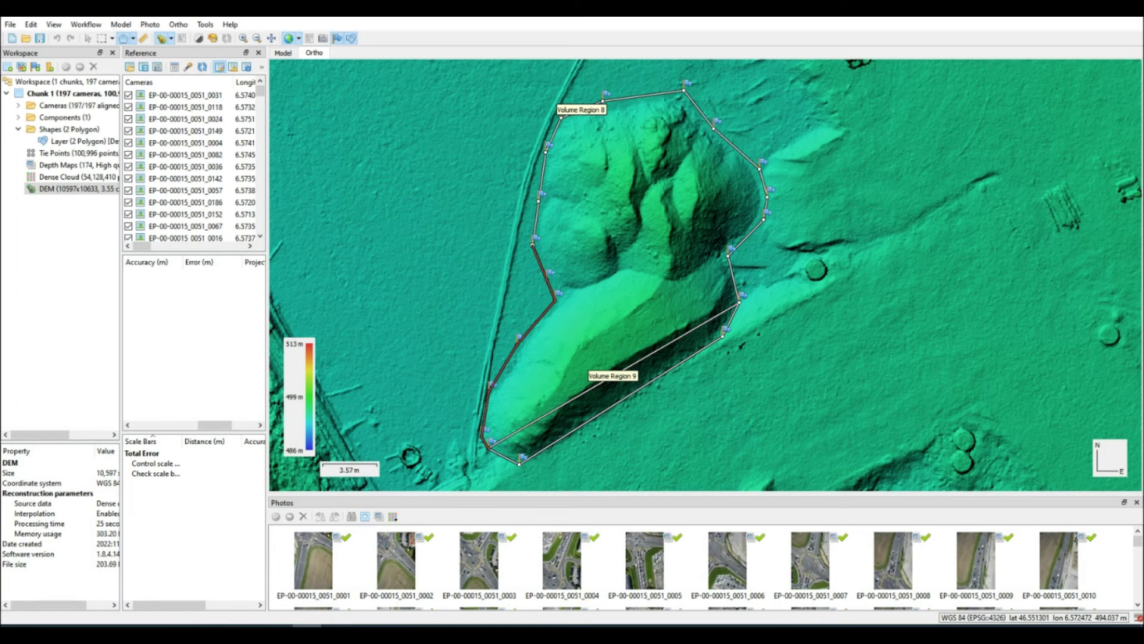
click(532, 245)
click(546, 151)
click(561, 117)
Trace across Region 8's top, down its right edge to Region 9's corner, and close the polygon.
click(604, 100)
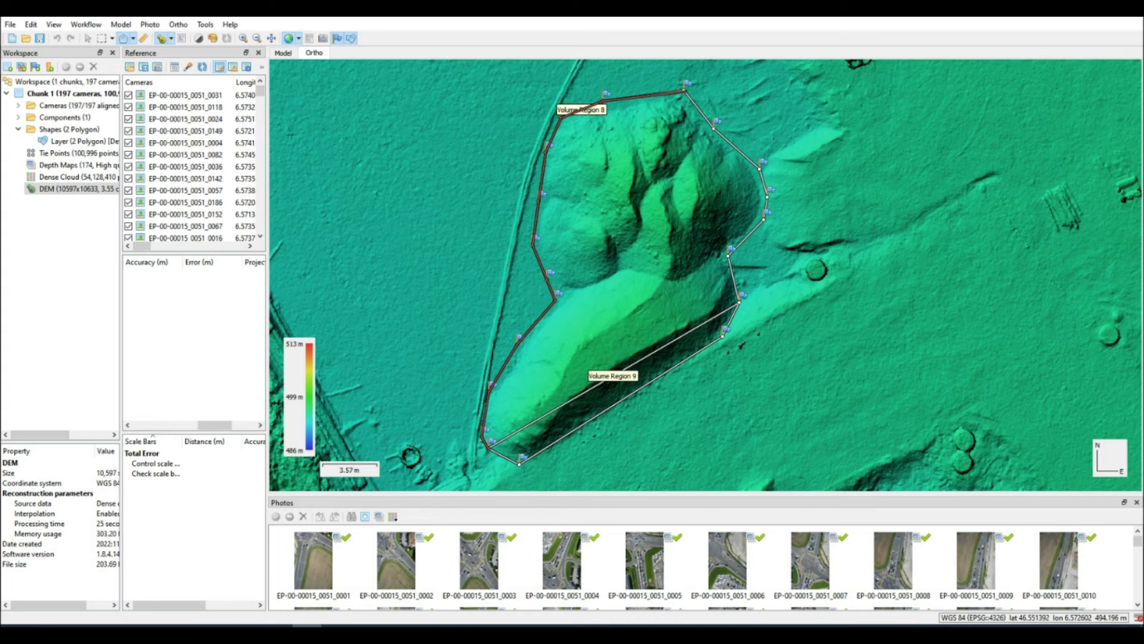
click(685, 90)
click(714, 128)
click(761, 169)
click(767, 197)
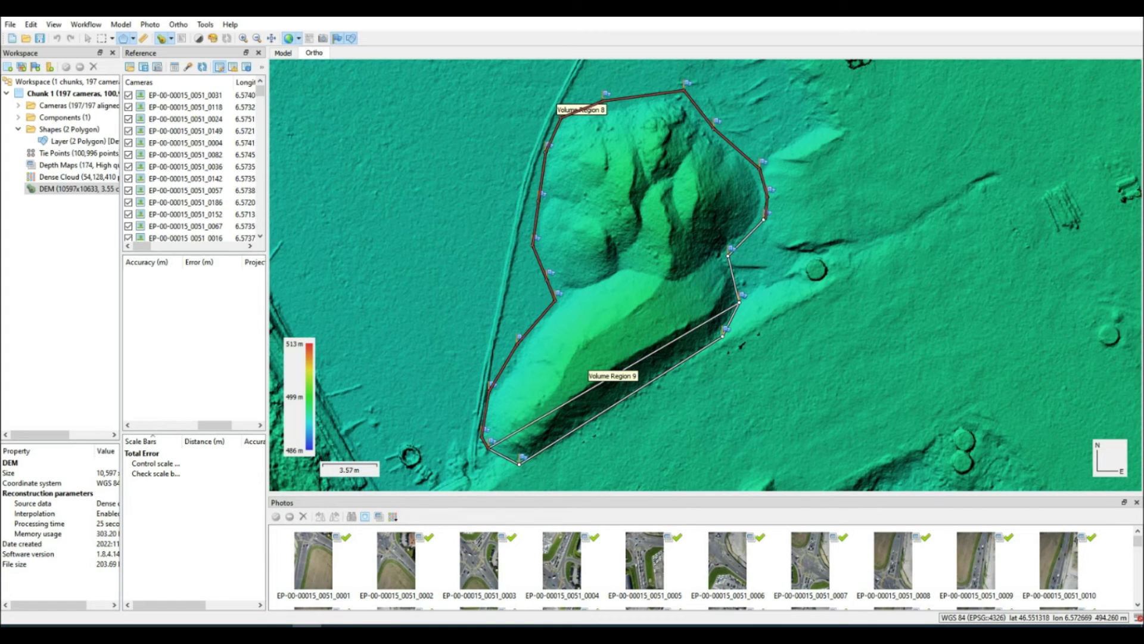
click(765, 218)
click(728, 256)
click(740, 303)
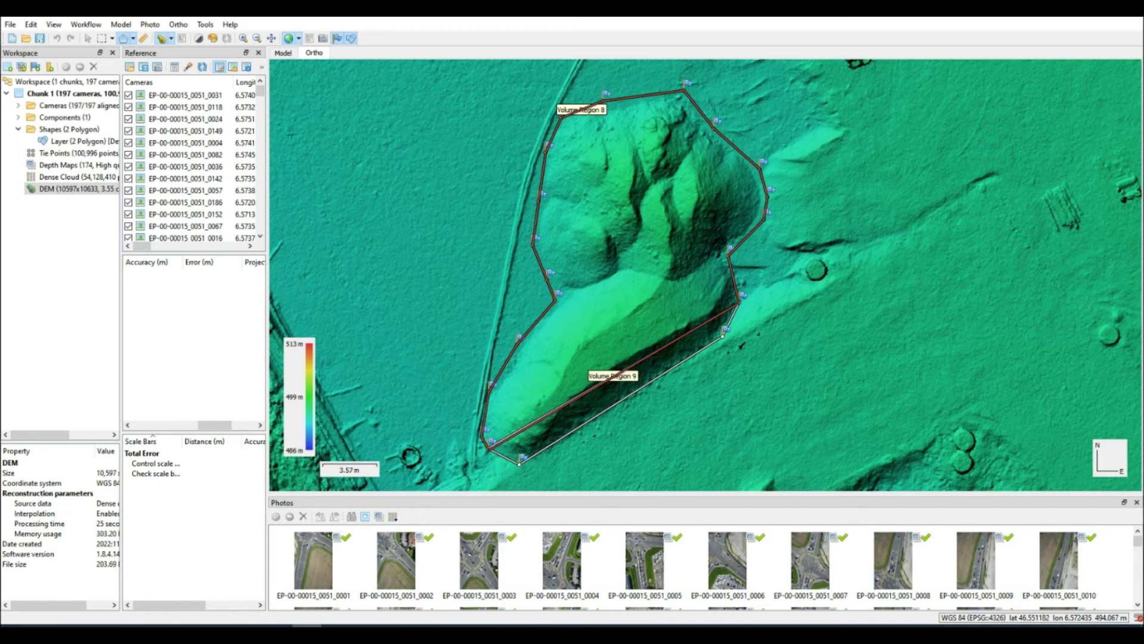
double_click(489, 448)
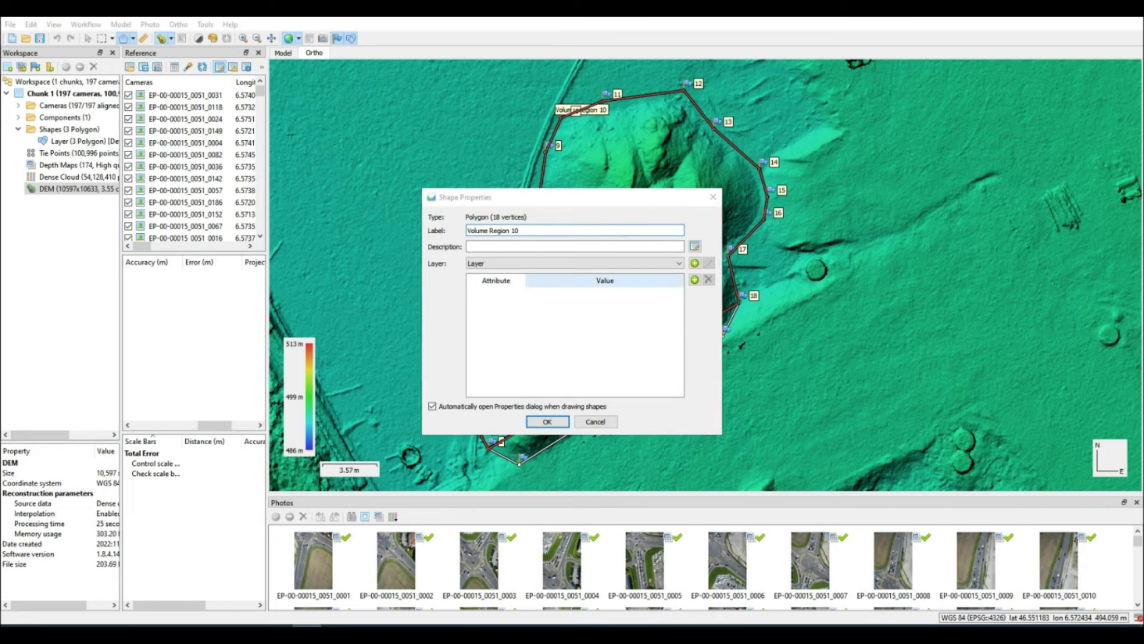
Accept Volume Region 10 and measure it: 266.634 above, 0.297092 below, 266.337 m³ total.
key(Return)
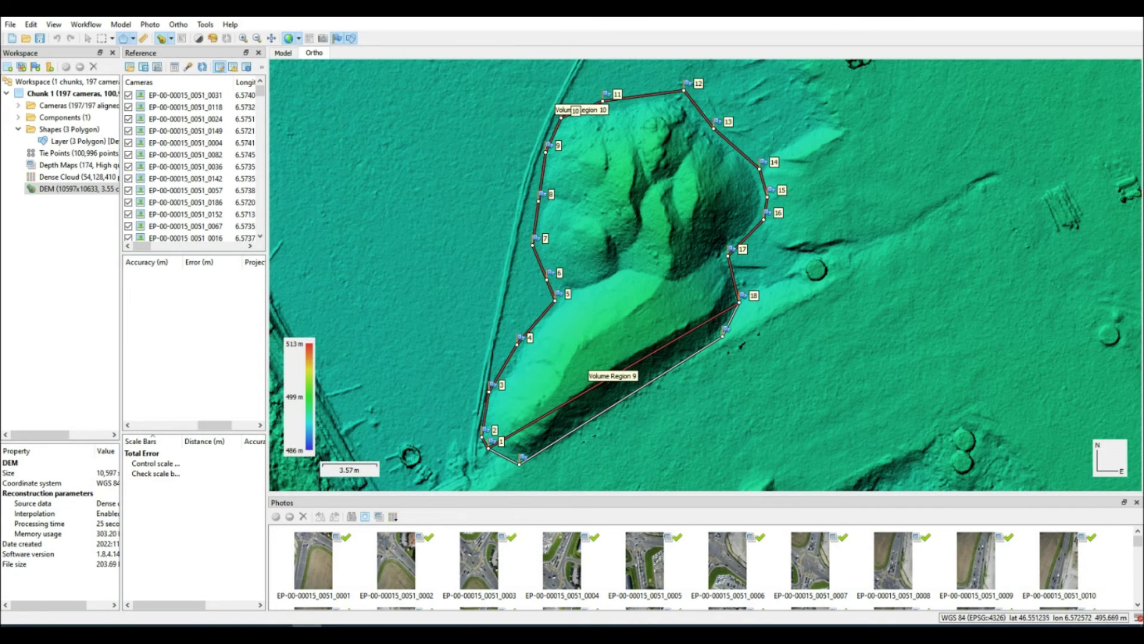
right_click(649, 354)
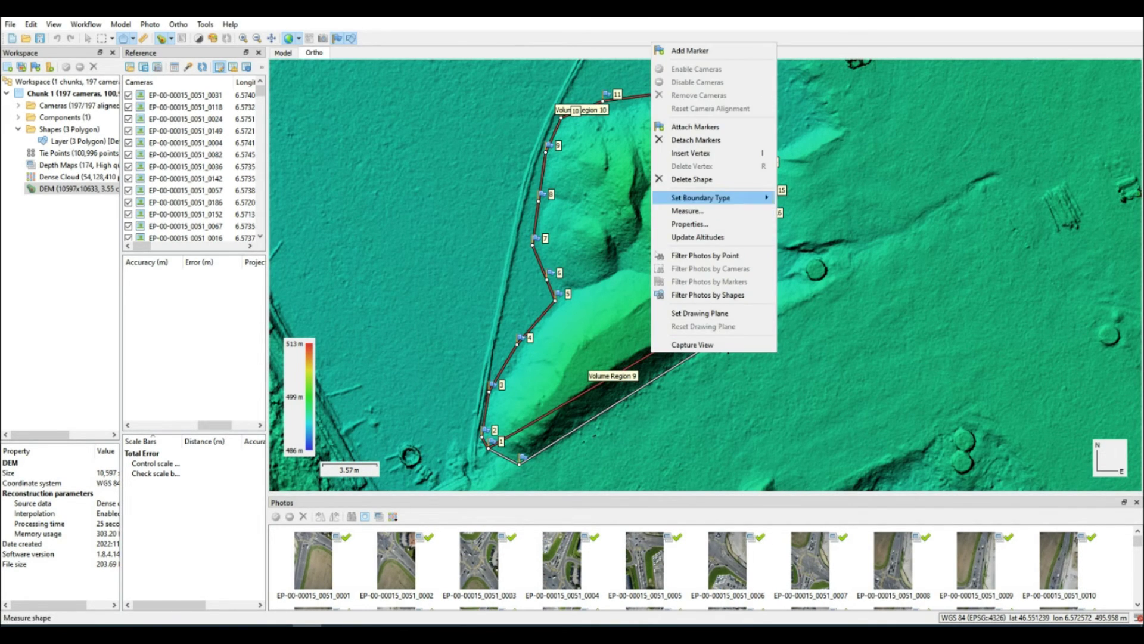
click(685, 210)
drag(596, 115, 885, 102)
click(722, 142)
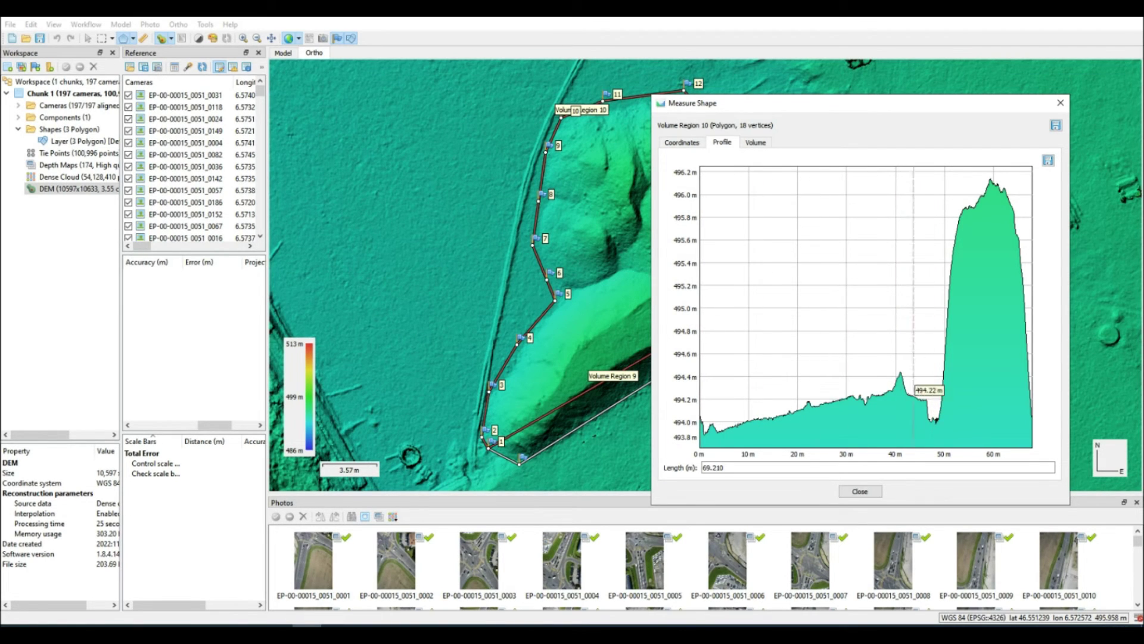
click(756, 142)
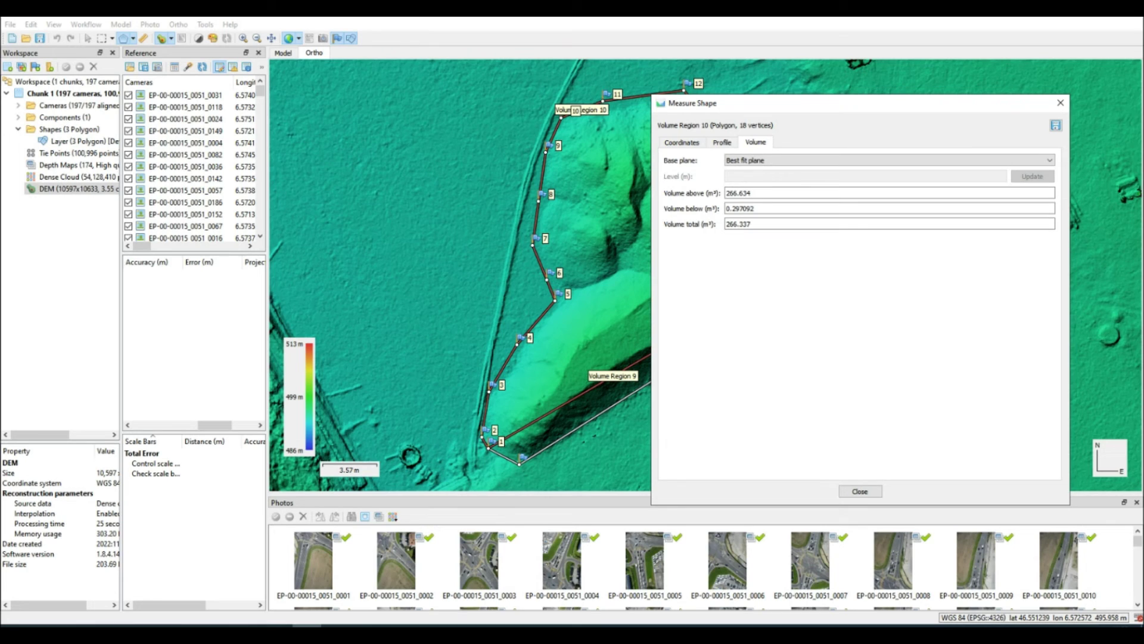
Enter Region 10's 266.634 and 0.297 in B10 and B11 for a -4.70% difference, then close Measure Shape.
key(alt+Tab)
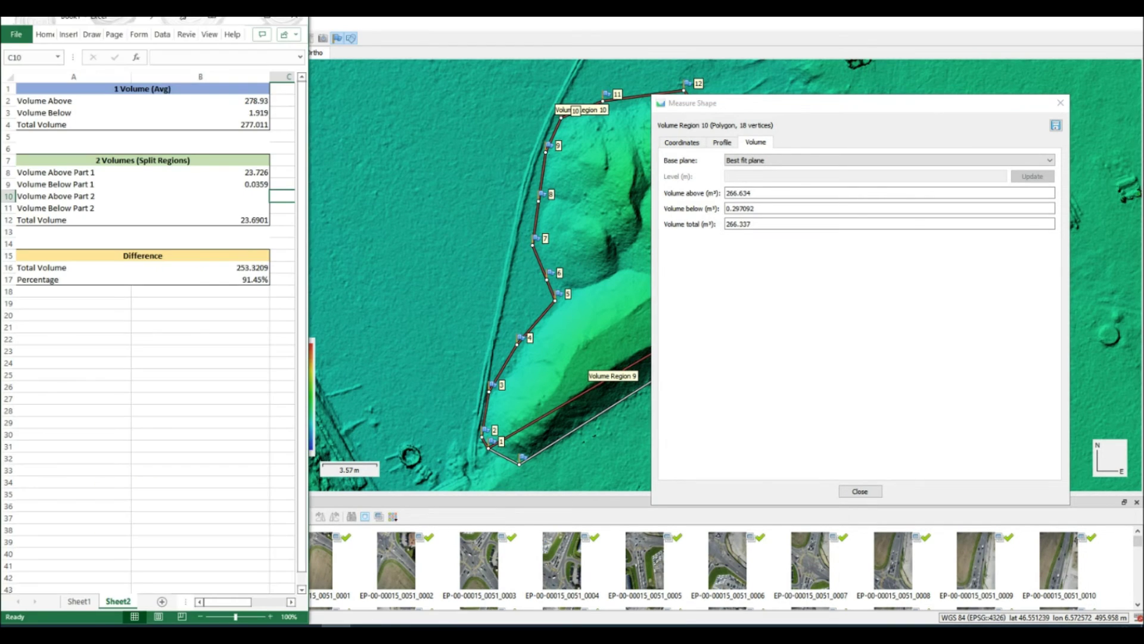
click(200, 196)
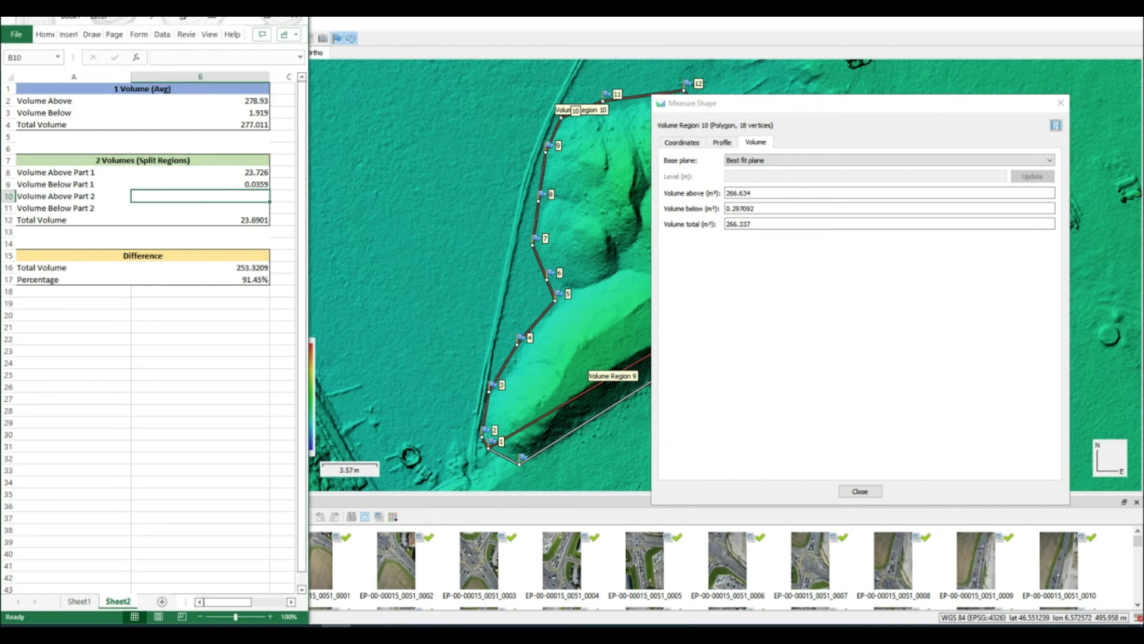
text(266)
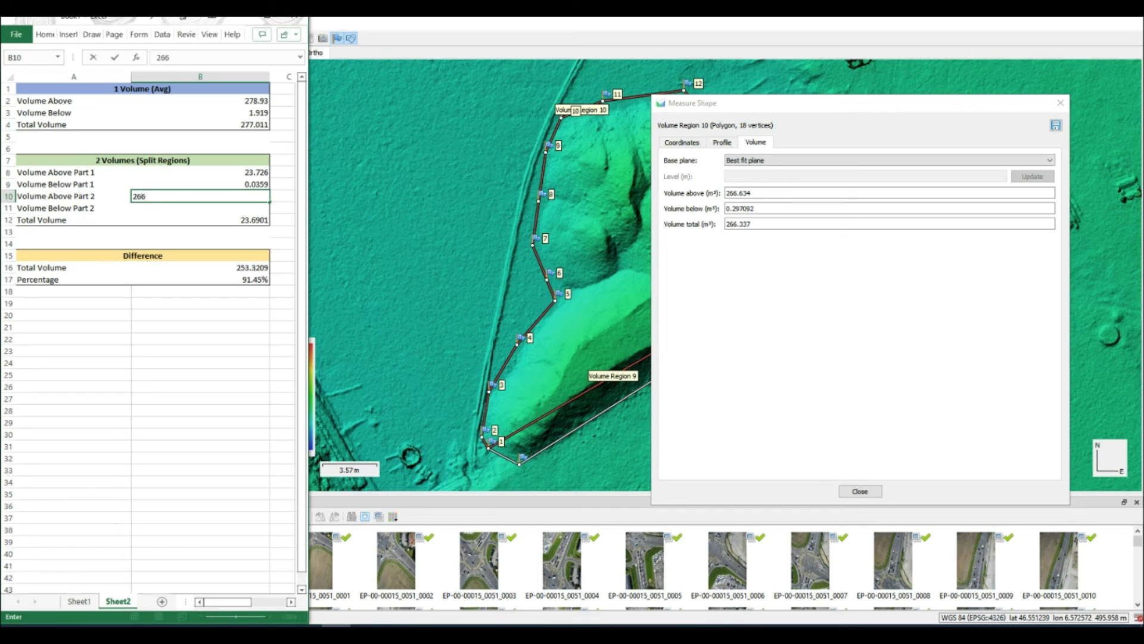
text(.634)
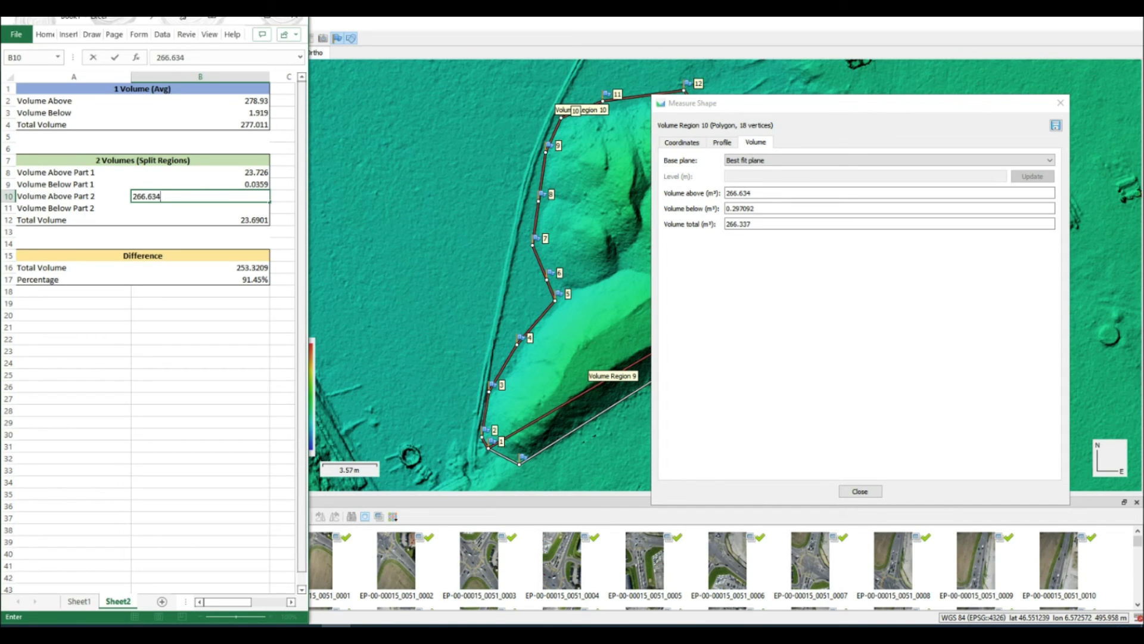
key(Return)
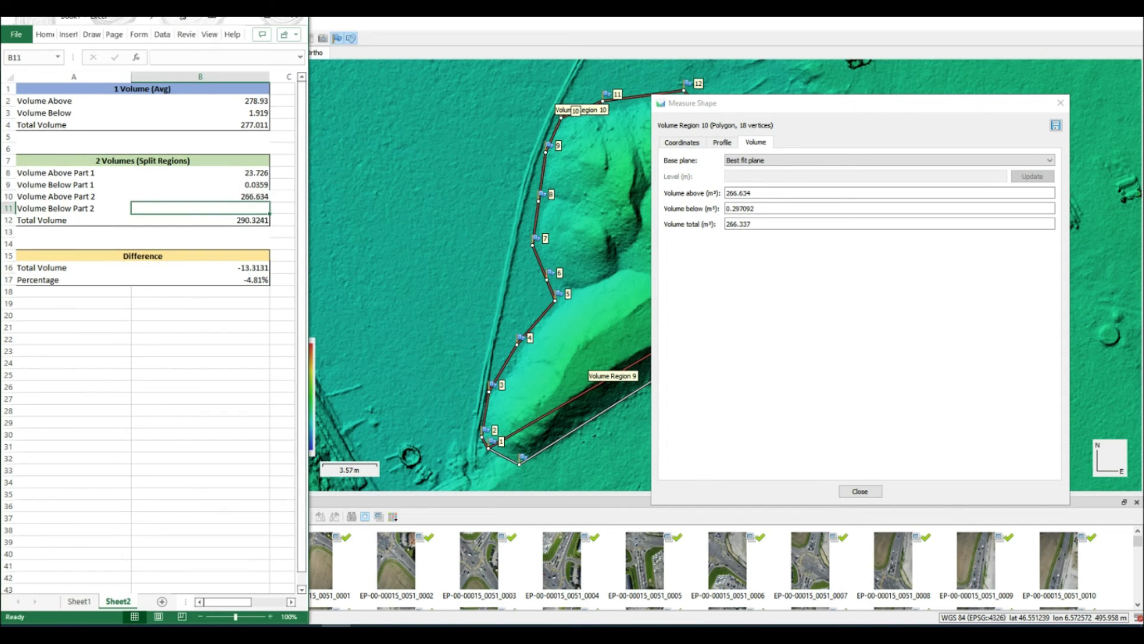
text(0.29)
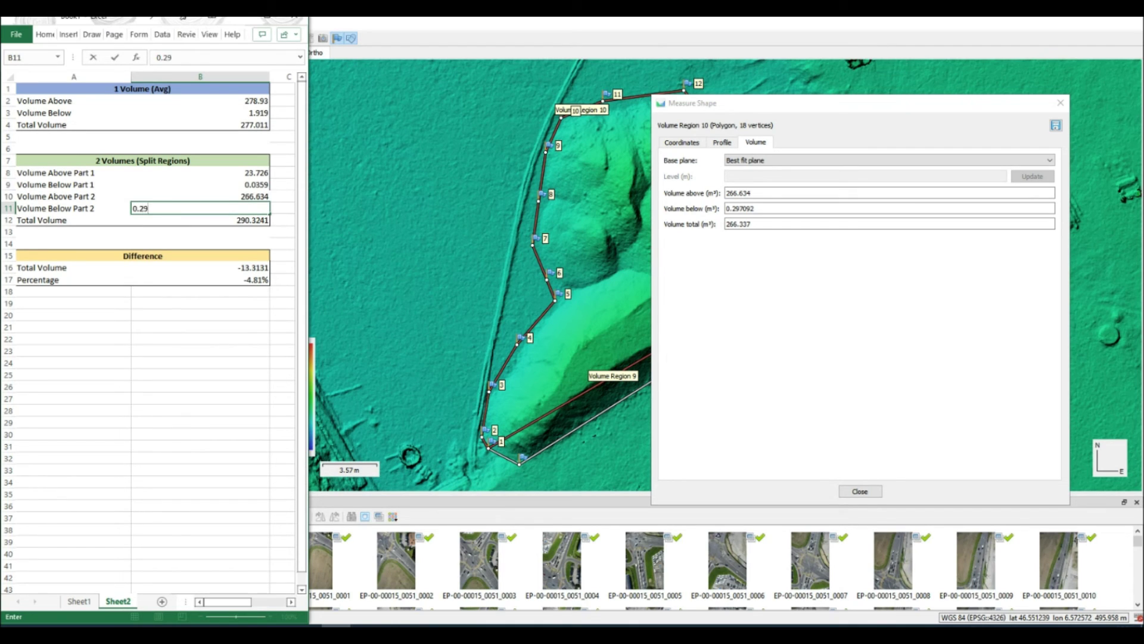
text(7)
click(281, 232)
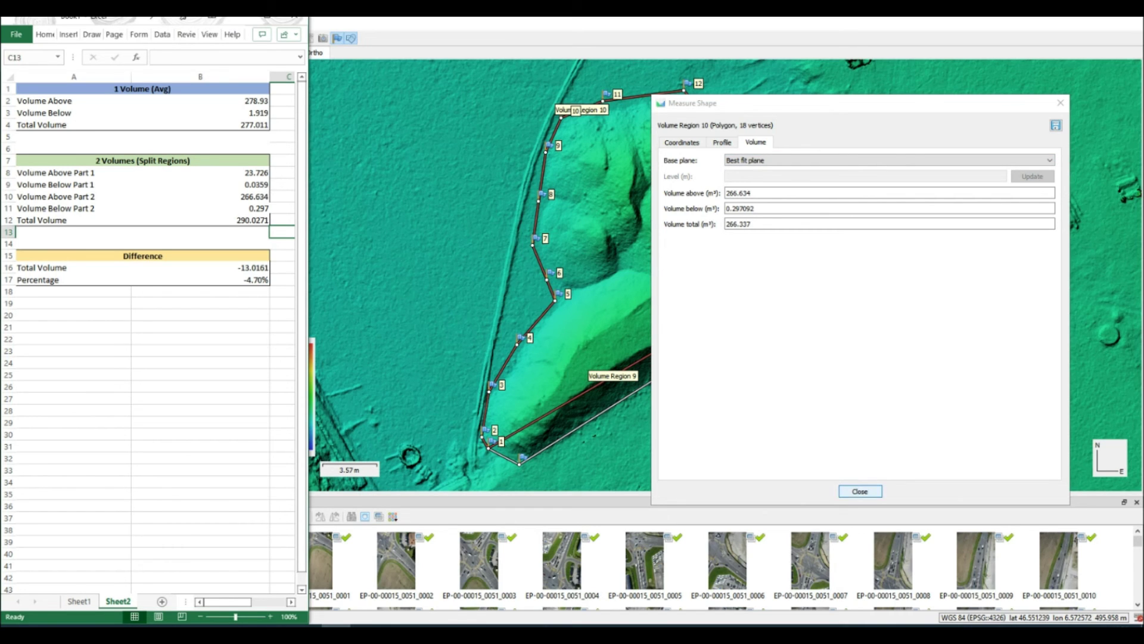
click(860, 491)
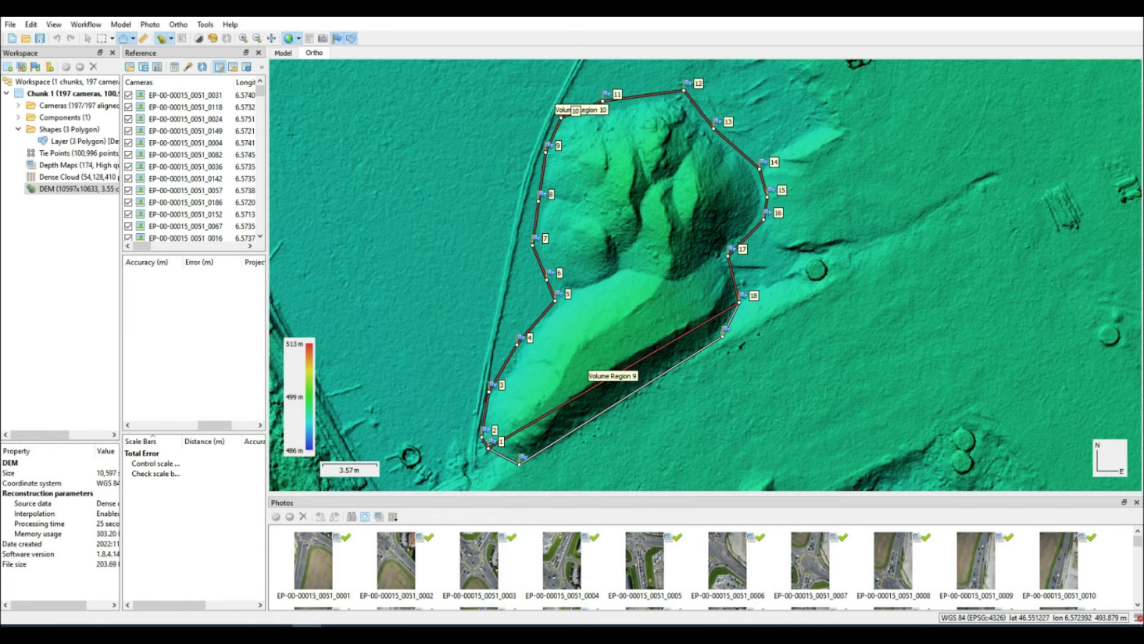
click(88, 38)
Display the 54,128,410-point dense cloud in 3D and center the volume regions.
drag(655, 268, 749, 79)
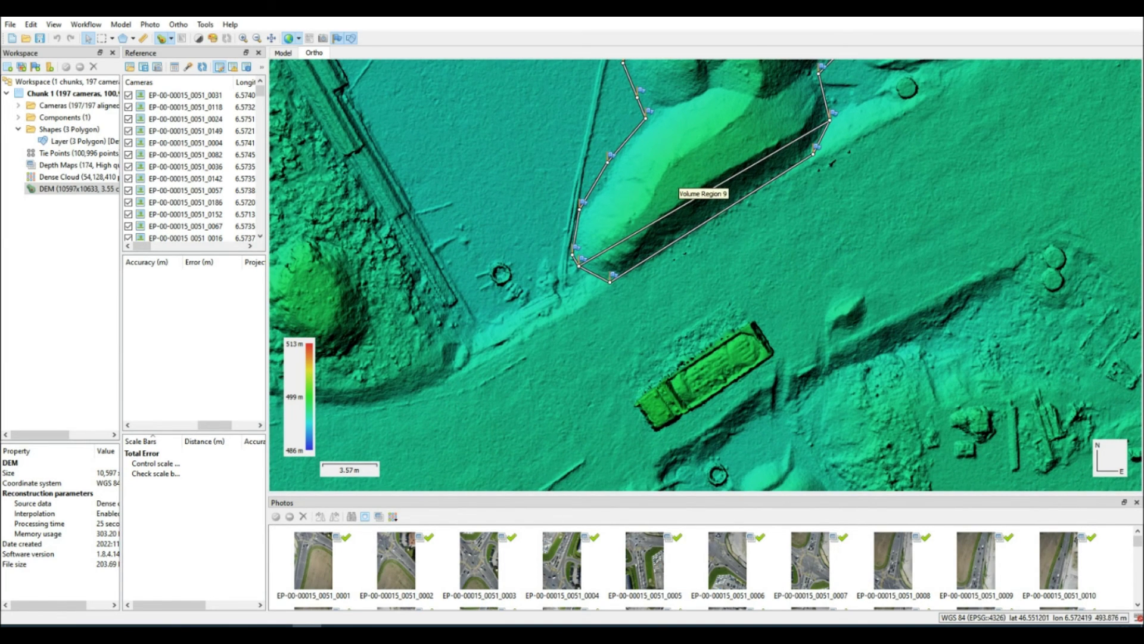
double_click(78, 177)
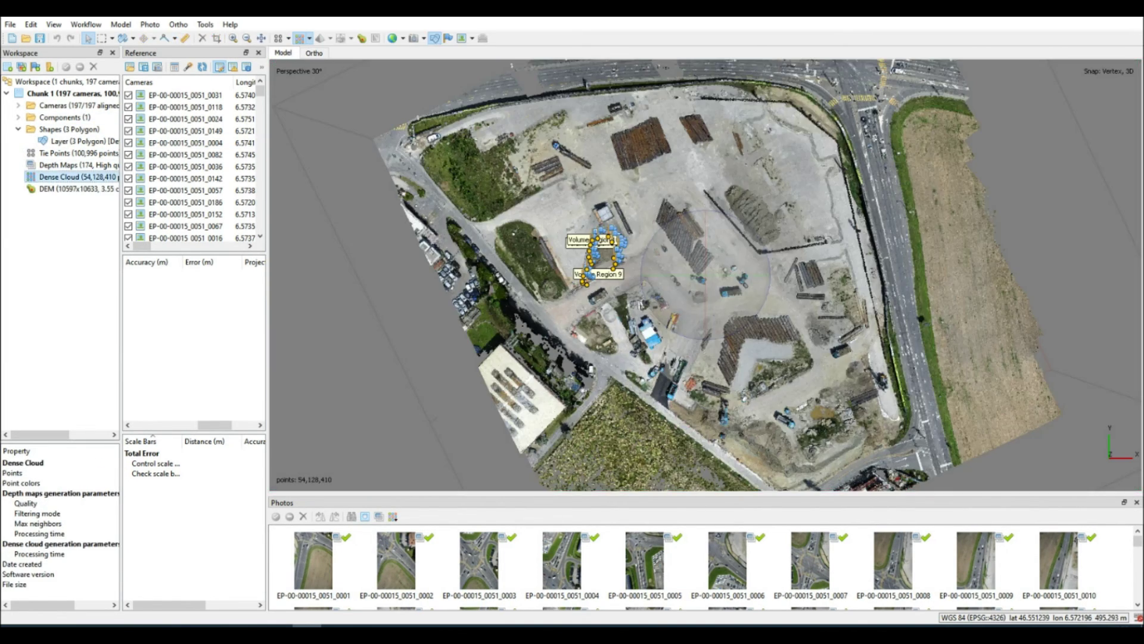
scroll(708, 274, up, 3)
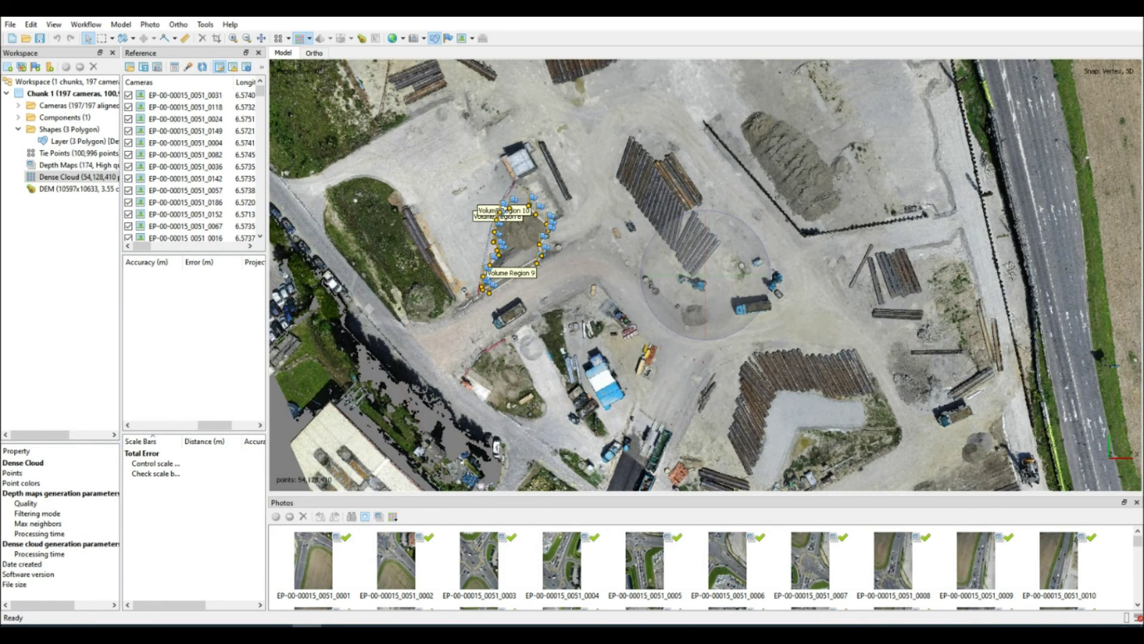
right_drag(705, 274, 900, 310)
scroll(712, 274, up, 5)
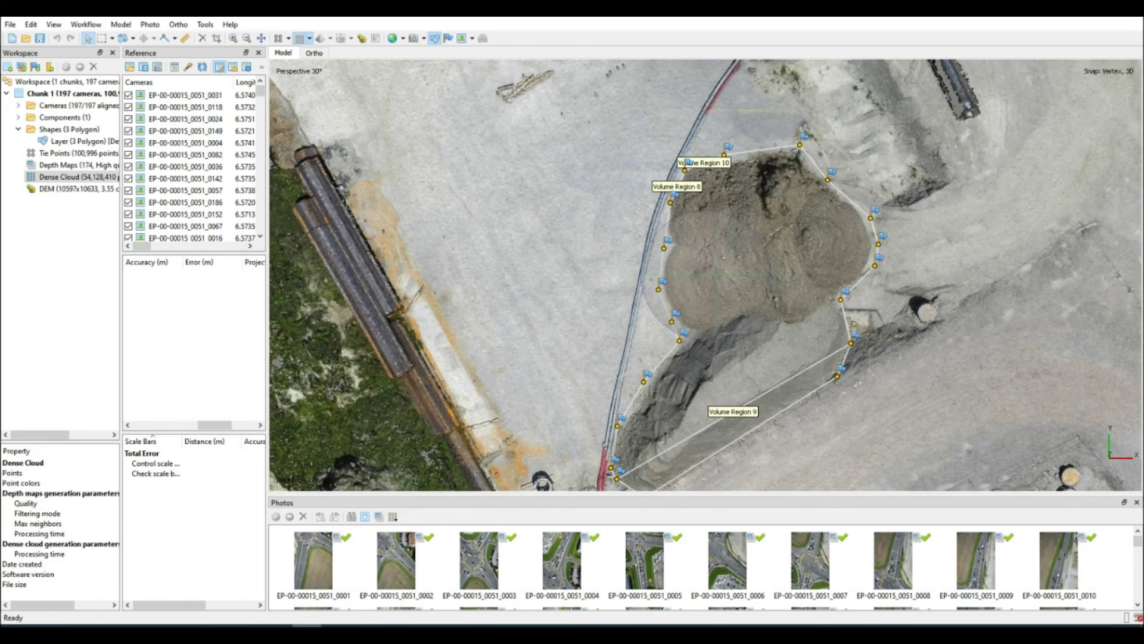
Zoom in and orbit to a low, side-on oblique view of the stockpile.
drag(900, 311, 900, 160)
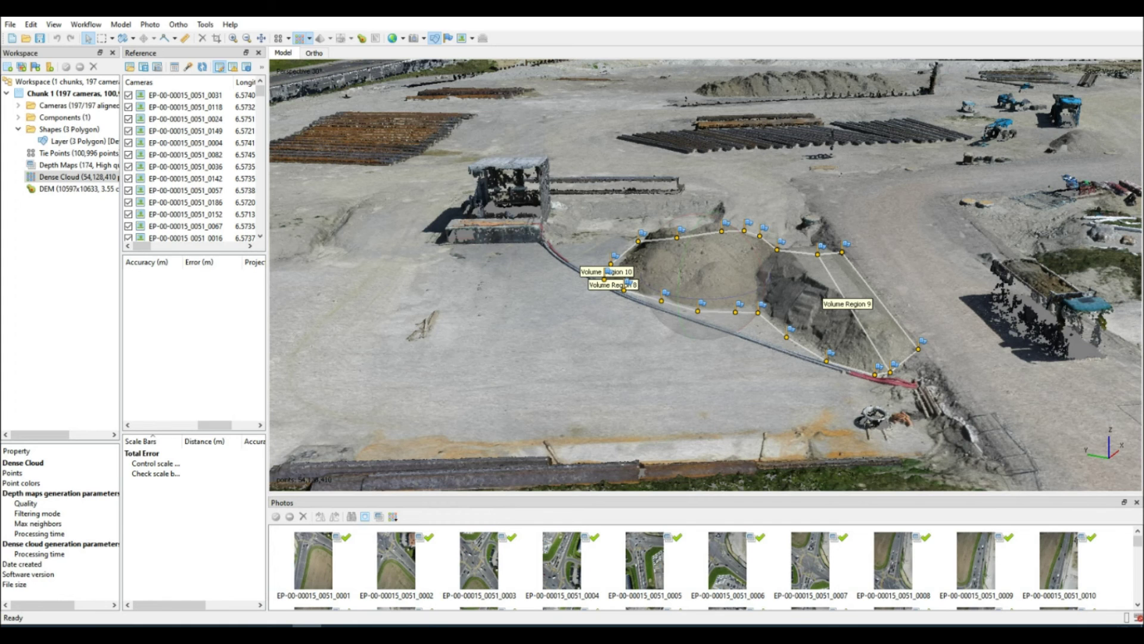
scroll(706, 274, up, 2)
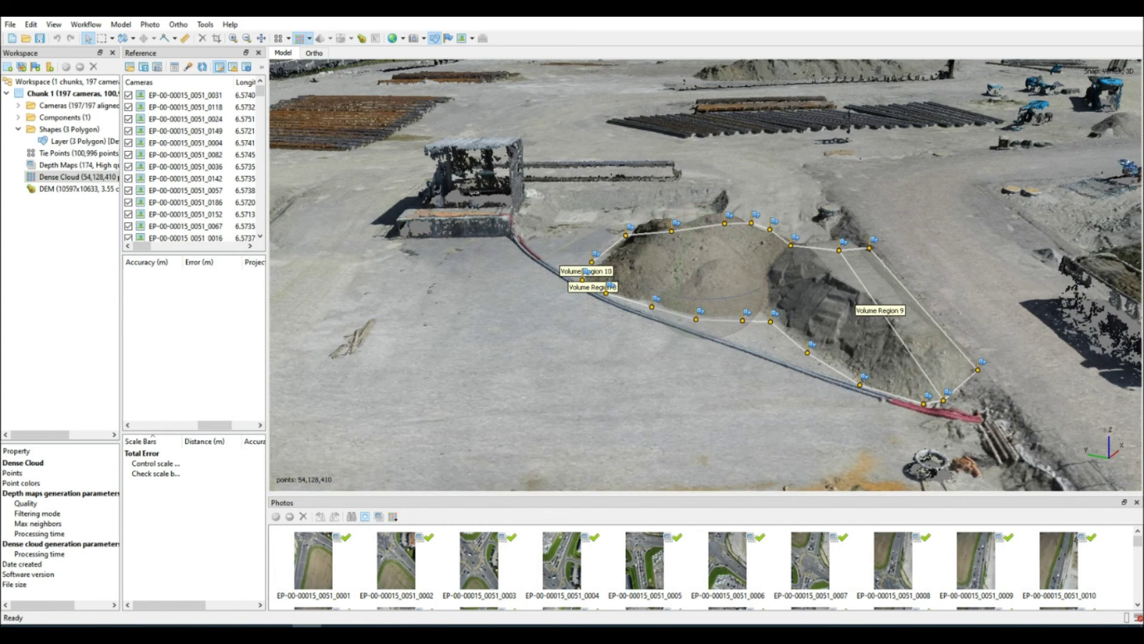
scroll(706, 275, up, 2)
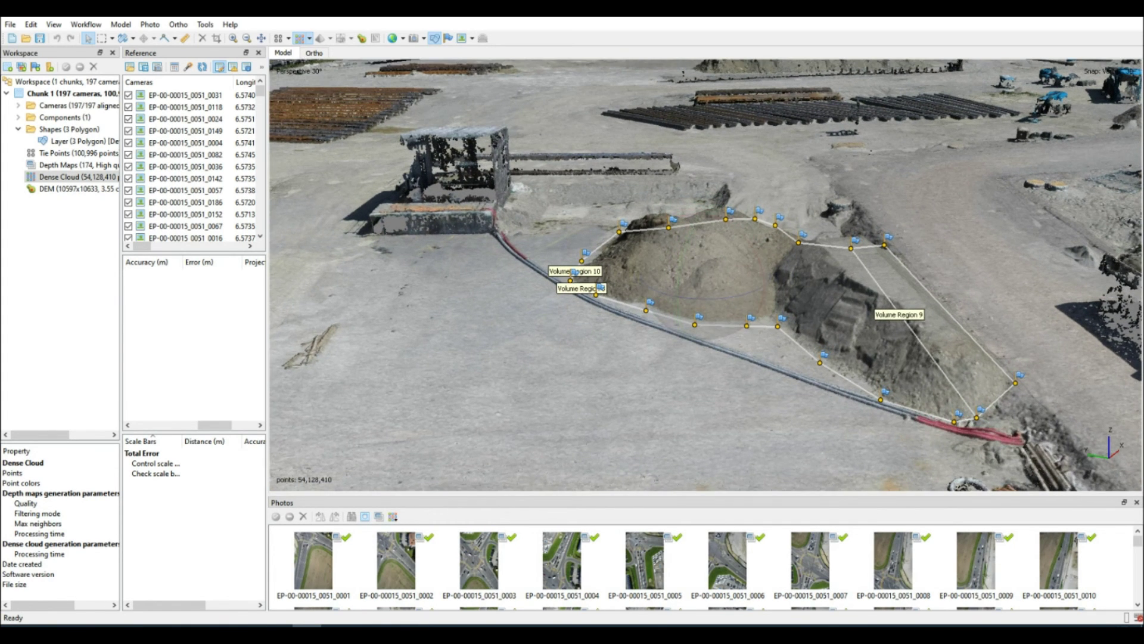
drag(706, 310, 706, 90)
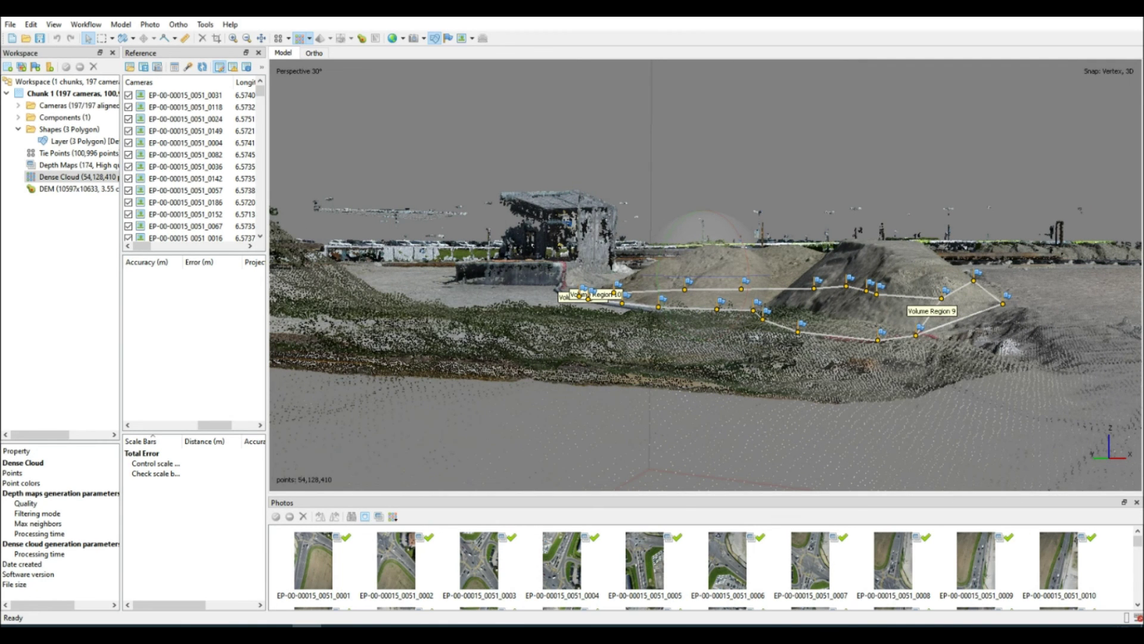